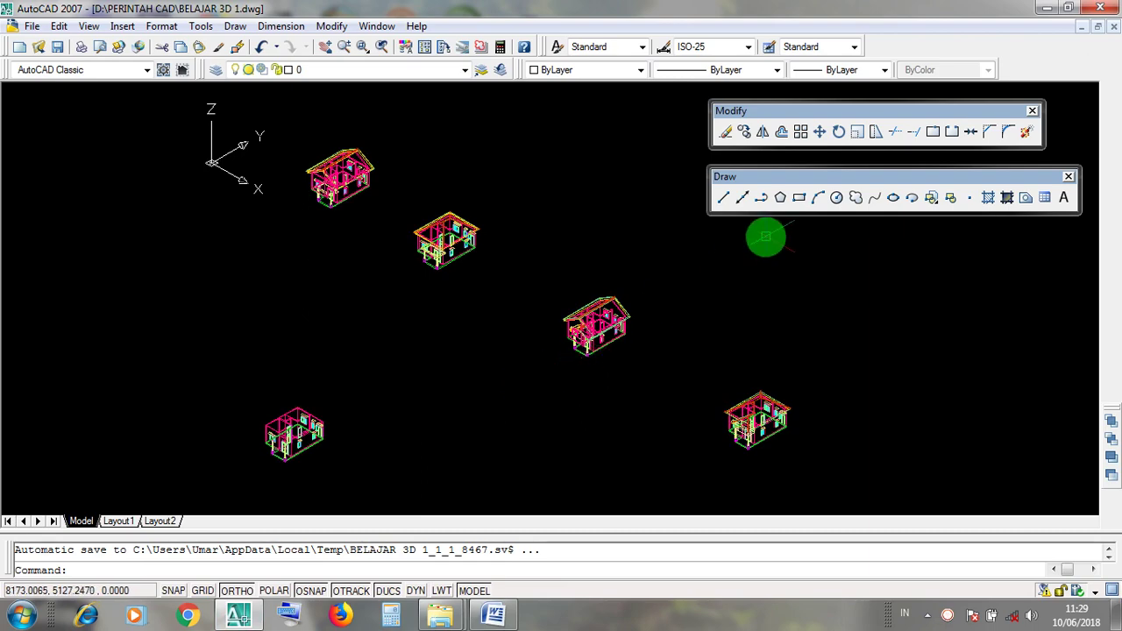
Examine the five 3D house models in the drawing from close up and as a whole
{"action": "scroll", "coordinate": [263, 444], "scroll_direction": "up", "scroll_amount": 3}
{"action": "scroll", "coordinate": [464, 377], "scroll_direction": "up", "scroll_amount": 2}
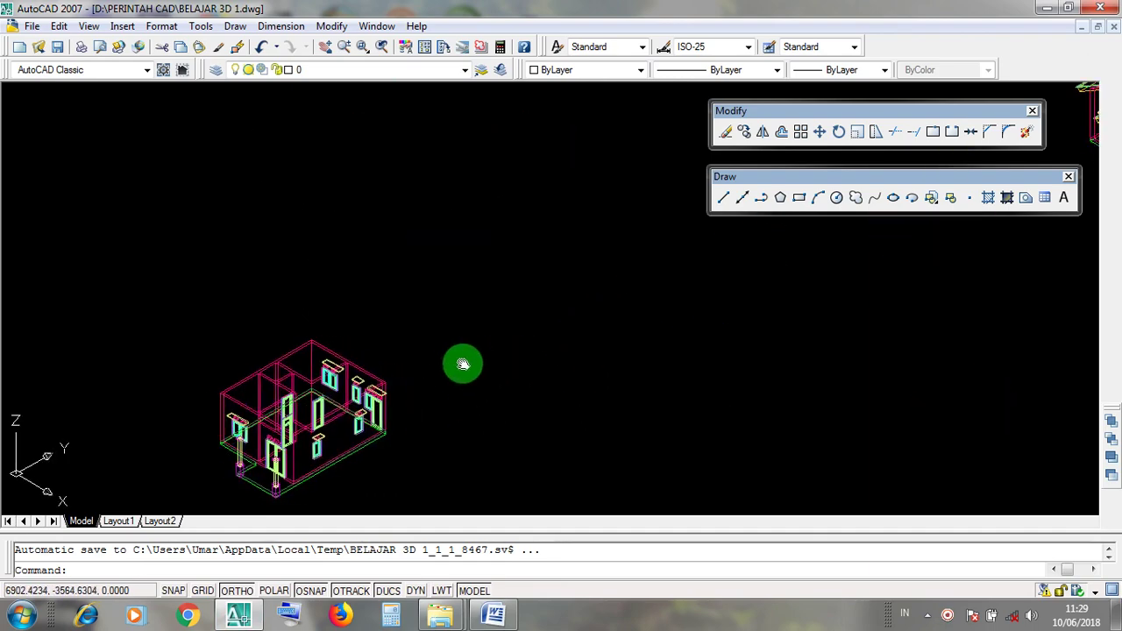
{"action": "middle_click_drag", "start_coordinate": [462, 364], "coordinate": [455, 365]}
{"action": "scroll", "coordinate": [461, 366], "scroll_direction": "down", "scroll_amount": 4}
{"action": "middle_click_drag", "start_coordinate": [626, 316], "coordinate": [571, 364]}
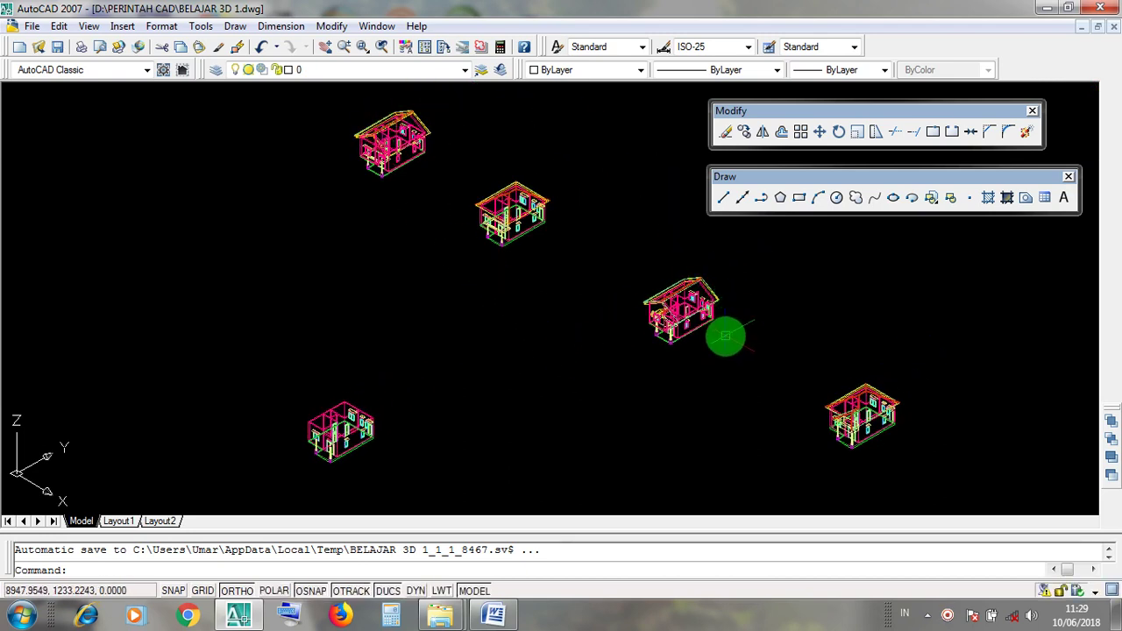
{"action": "middle_click_drag", "start_coordinate": [726, 336], "coordinate": [671, 333]}
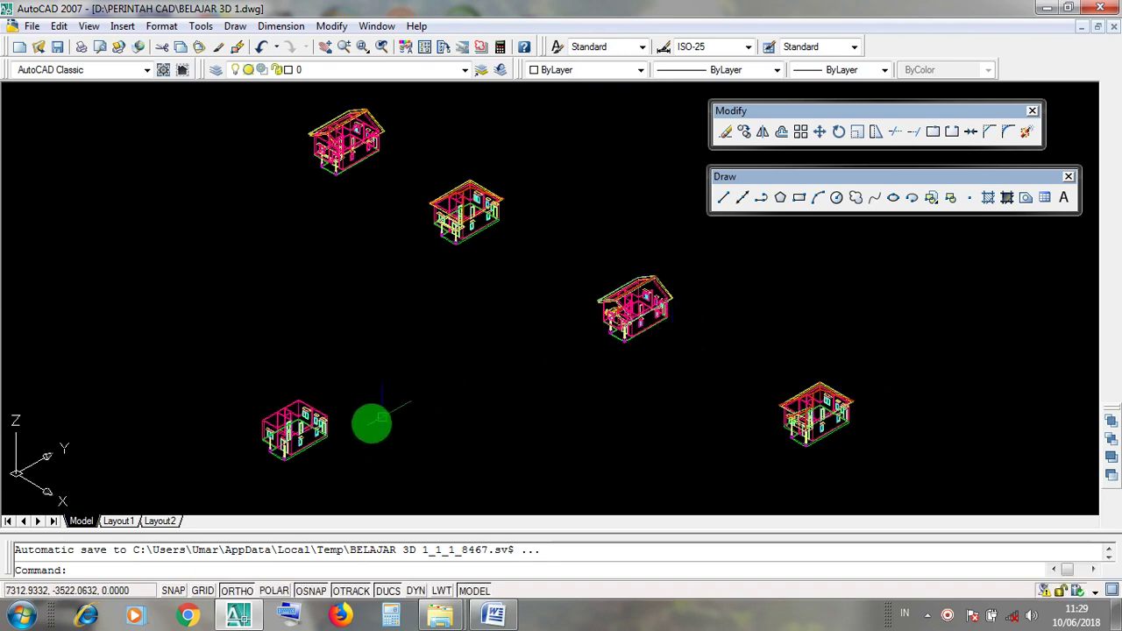
{"action": "scroll", "coordinate": [370, 420], "scroll_direction": "up", "scroll_amount": 4}
{"action": "scroll", "coordinate": [444, 401], "scroll_direction": "down", "scroll_amount": 4}
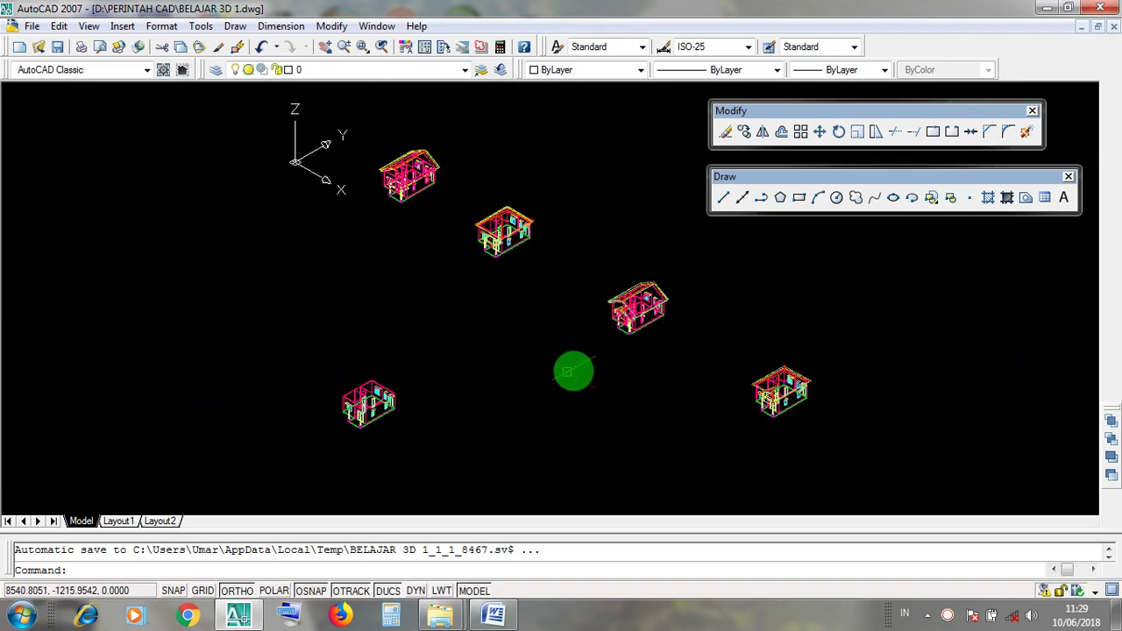
{"action": "scroll", "coordinate": [575, 366], "scroll_direction": "up", "scroll_amount": 2}
{"action": "middle_click_drag", "start_coordinate": [610, 360], "coordinate": [581, 375]}
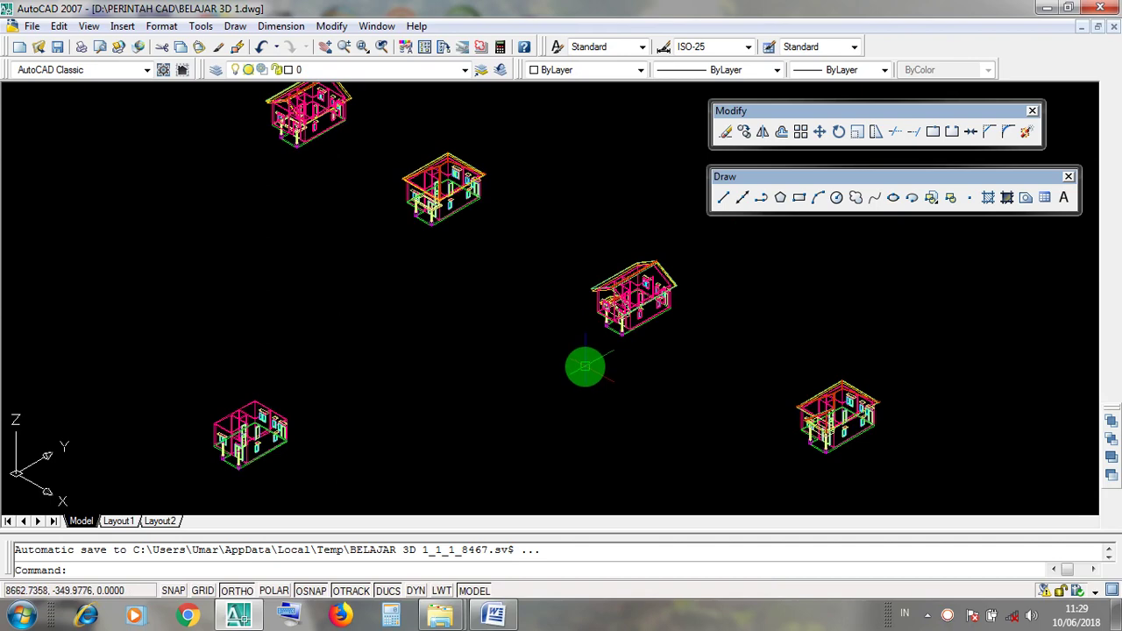
{"action": "scroll", "coordinate": [585, 366], "scroll_direction": "down", "scroll_amount": 2}
{"action": "scroll", "coordinate": [584, 367], "scroll_direction": "up", "scroll_amount": 3}
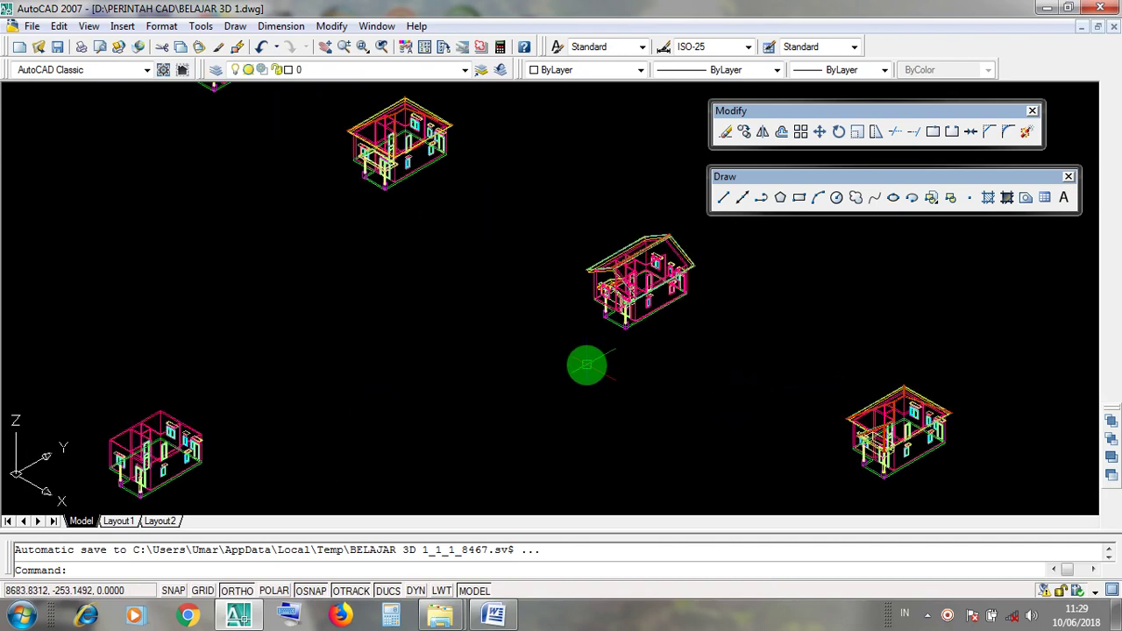
{"action": "scroll", "coordinate": [586, 365], "scroll_direction": "down", "scroll_amount": 2}
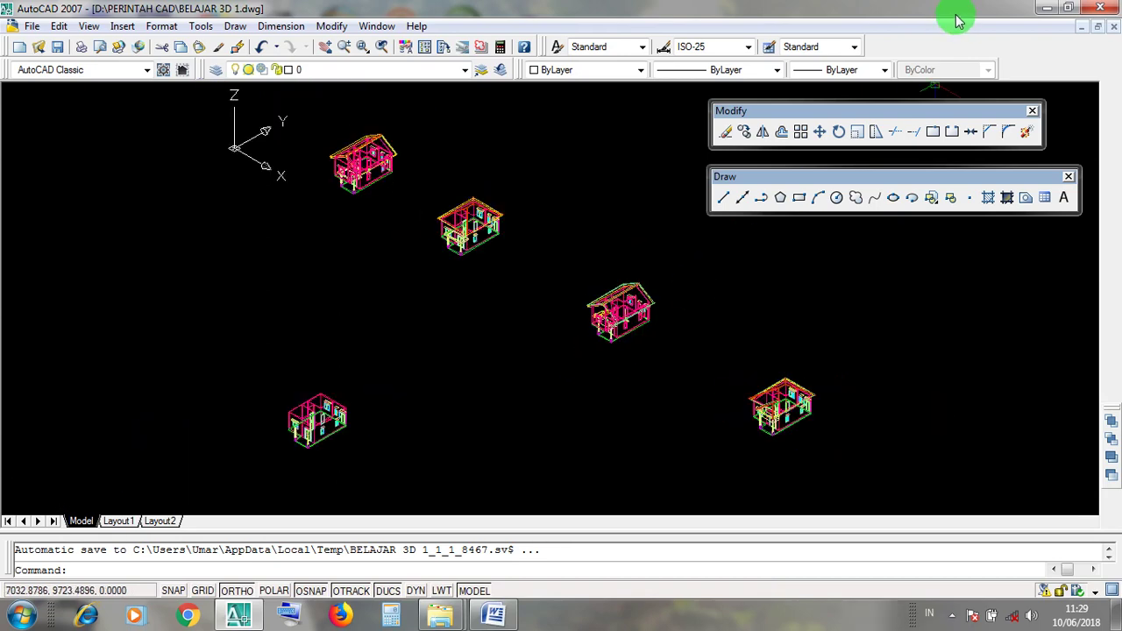
{"action": "middle_click_drag", "start_coordinate": [637, 275], "coordinate": [623, 275]}
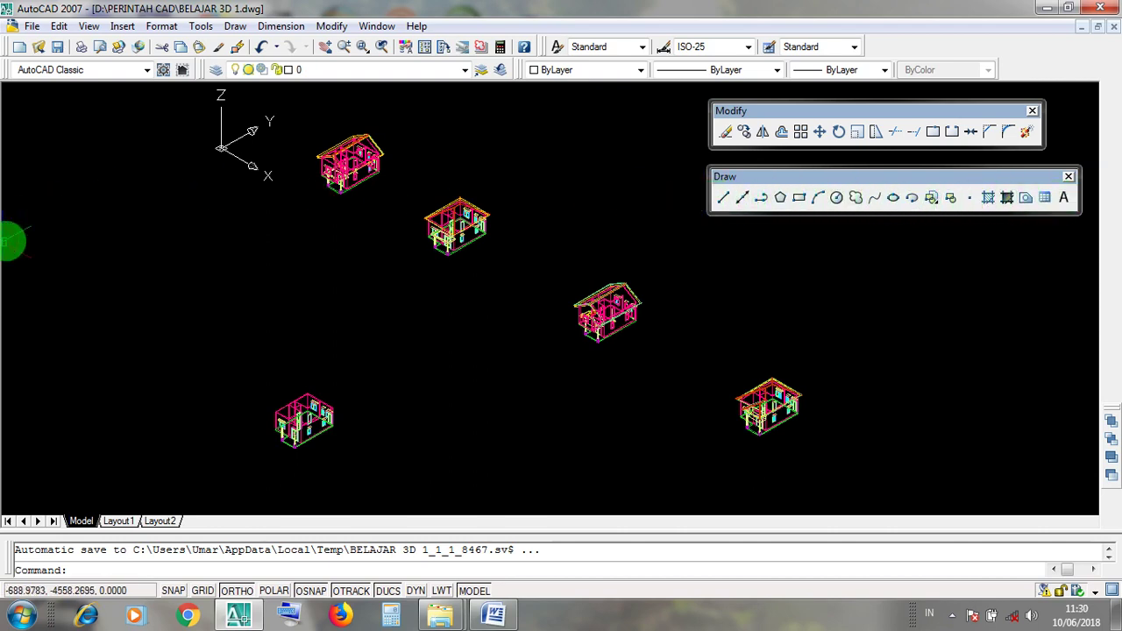
Dock the floating Draw toolbar vertically along the left side of the drawing area
{"action": "left_click", "coordinate": [766, 114]}
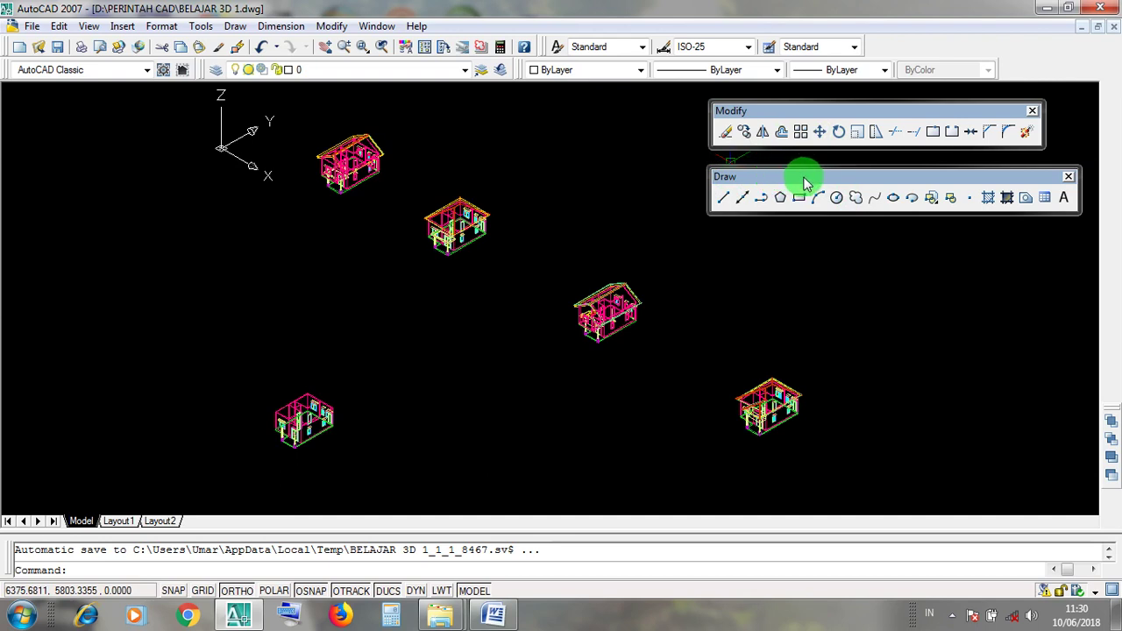
{"action": "left_click_drag", "start_coordinate": [873, 180], "coordinate": [10, 260]}
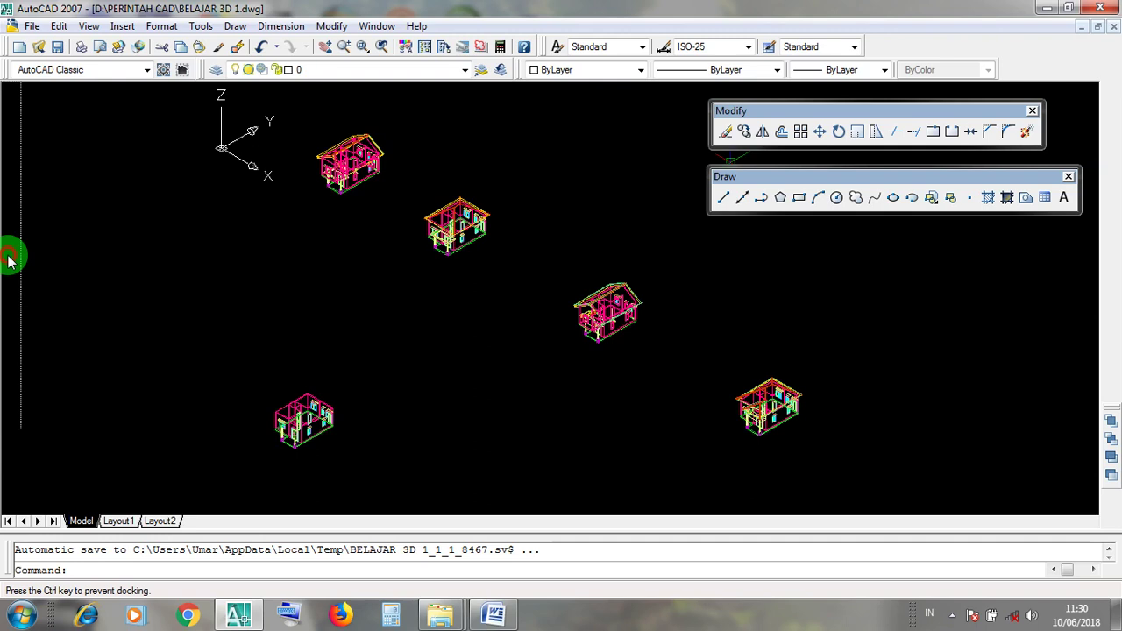
{"action": "left_click_drag", "start_coordinate": [9, 261], "coordinate": [10, 260]}
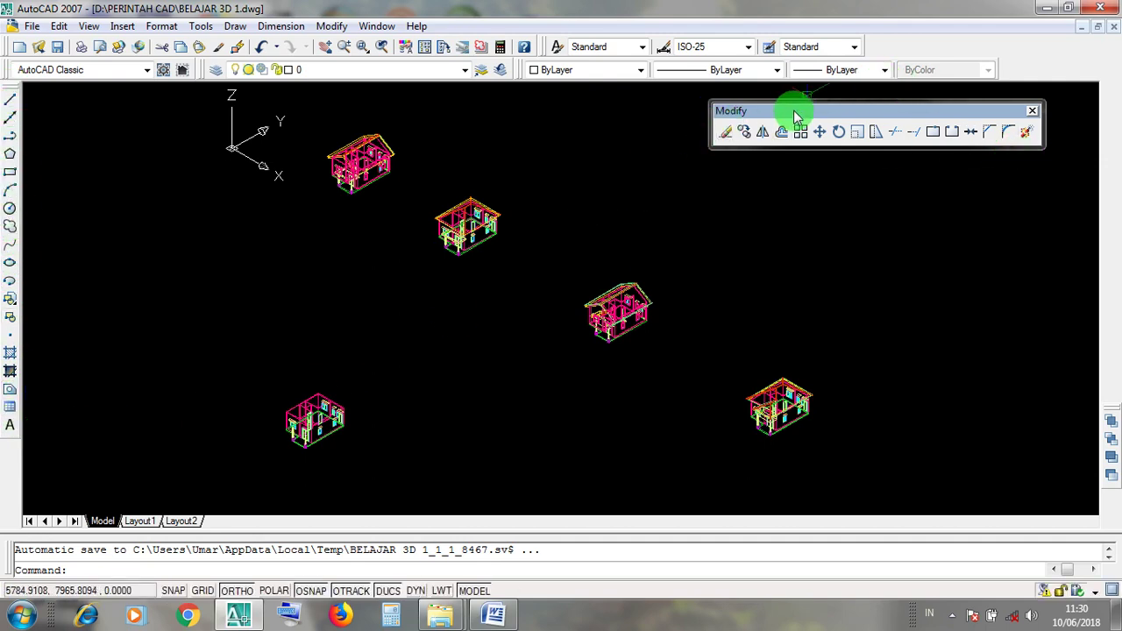
Dock the floating Modify toolbar vertically along the right side of the drawing area
{"action": "left_click_drag", "start_coordinate": [793, 112], "coordinate": [1120, 187]}
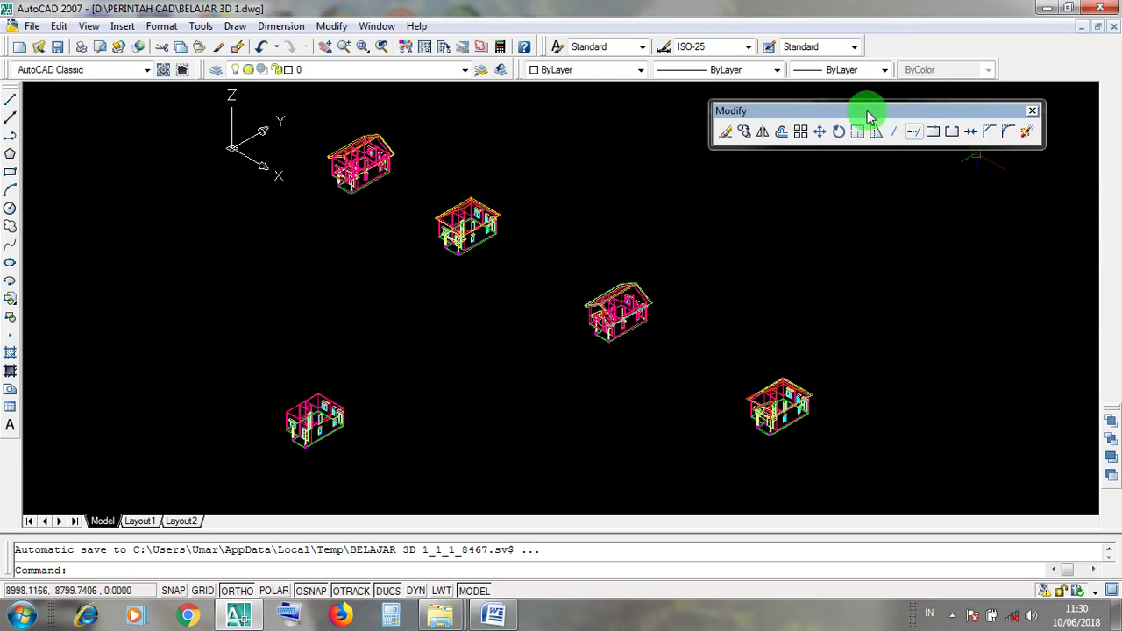
{"action": "left_click_drag", "start_coordinate": [869, 116], "coordinate": [867, 114]}
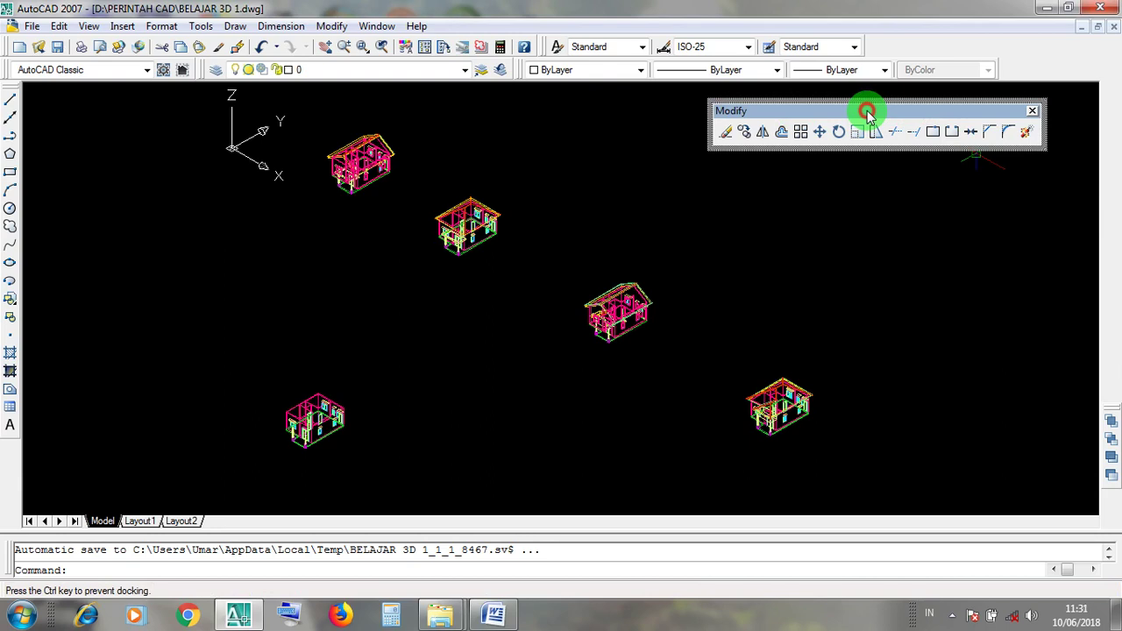
{"action": "left_click_drag", "start_coordinate": [867, 114], "coordinate": [1119, 201]}
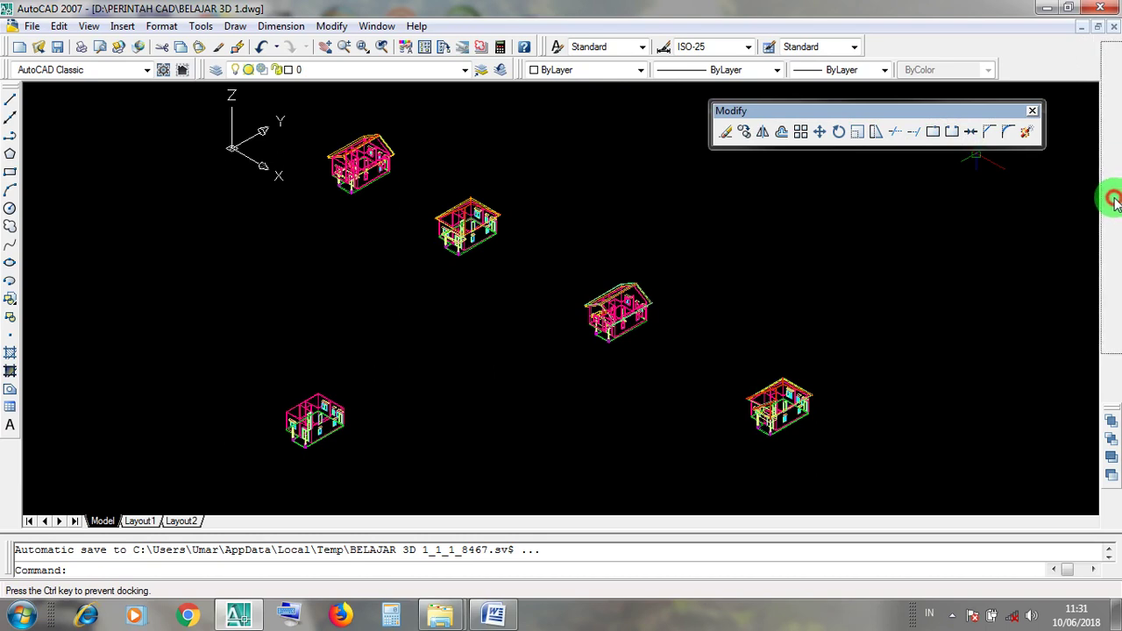
{"action": "left_click_drag", "start_coordinate": [1113, 201], "coordinate": [1113, 201]}
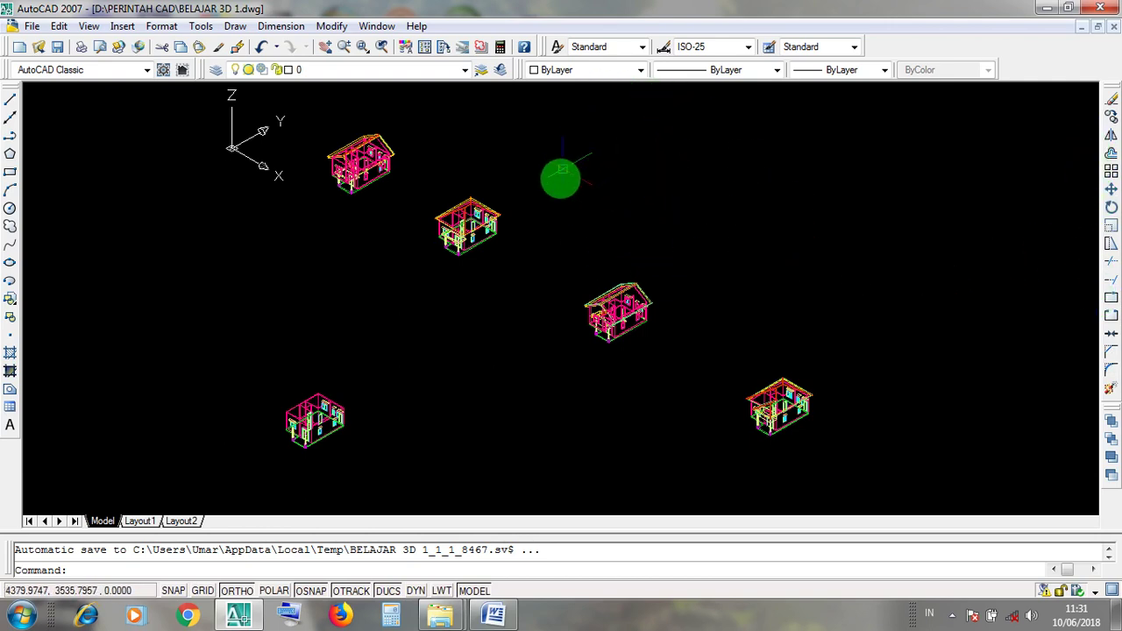
{"action": "mouse_move", "coordinate": [546, 214]}
{"action": "middle_mouse_down"}
{"action": "mouse_move", "coordinate": [604, 211]}
{"action": "mouse_move", "coordinate": [590, 204]}
{"action": "mouse_move", "coordinate": [591, 216]}
{"action": "middle_mouse_up"}
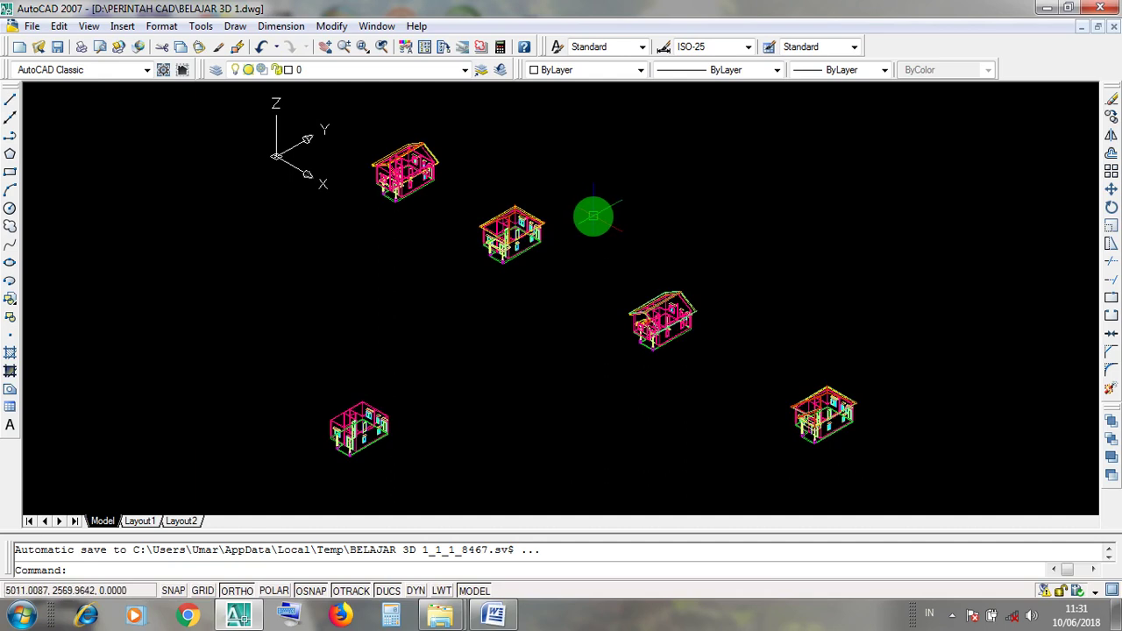
Switch to the LAYER 3D document in Word and review the TAB 3D list from MODELING to SOLID EDITING
{"action": "left_click", "coordinate": [1045, 9]}
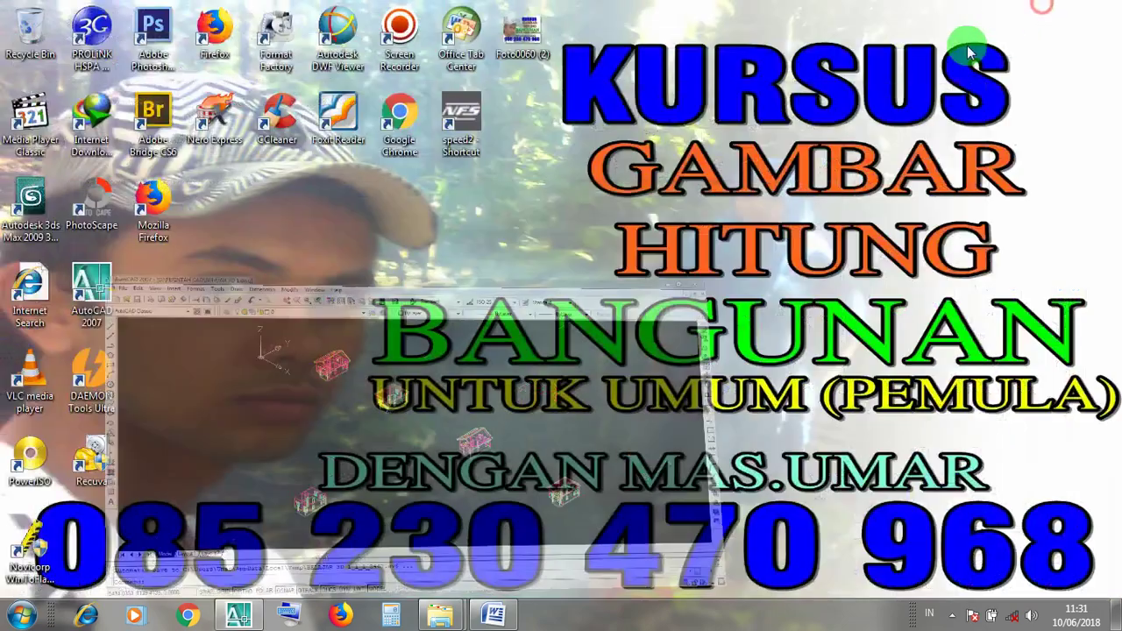
{"action": "left_click", "coordinate": [492, 617]}
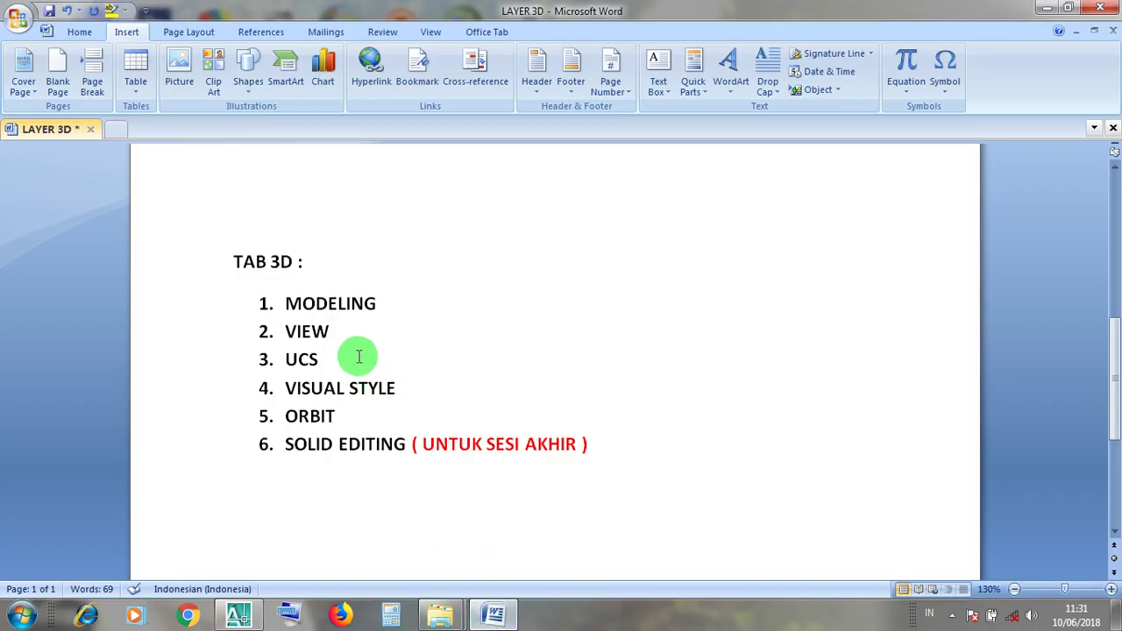
{"action": "left_click", "coordinate": [371, 303]}
{"action": "left_click_drag", "start_coordinate": [372, 302], "coordinate": [290, 302]}
{"action": "left_click_drag", "start_coordinate": [334, 331], "coordinate": [287, 357]}
{"action": "left_click", "coordinate": [319, 359]}
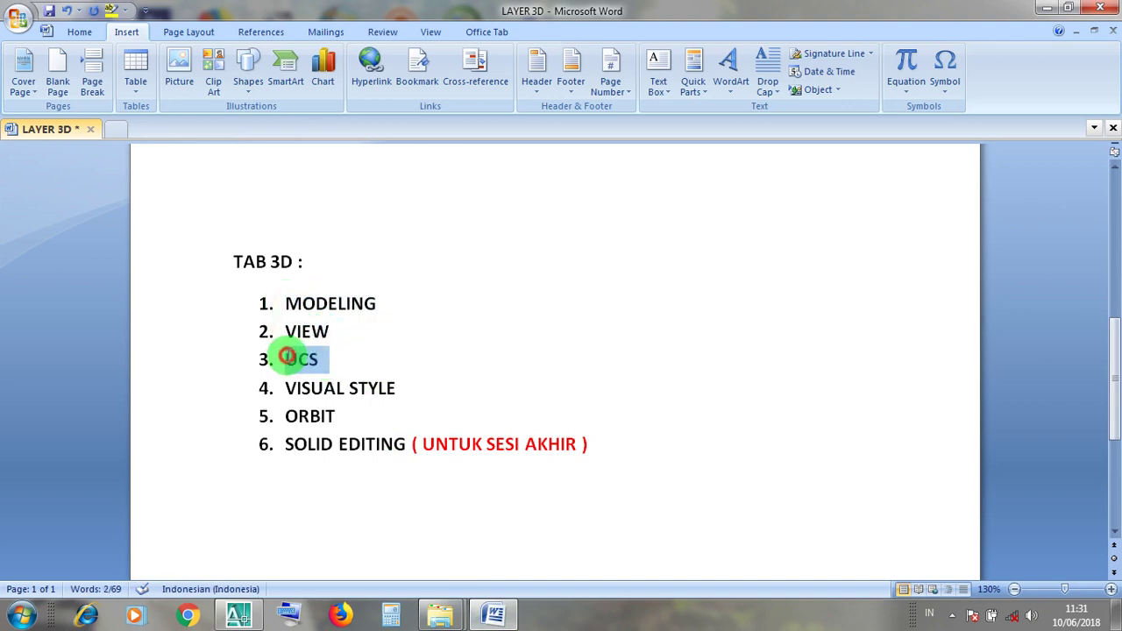
{"action": "left_click_drag", "start_coordinate": [403, 389], "coordinate": [289, 391]}
{"action": "left_click_drag", "start_coordinate": [342, 417], "coordinate": [288, 412]}
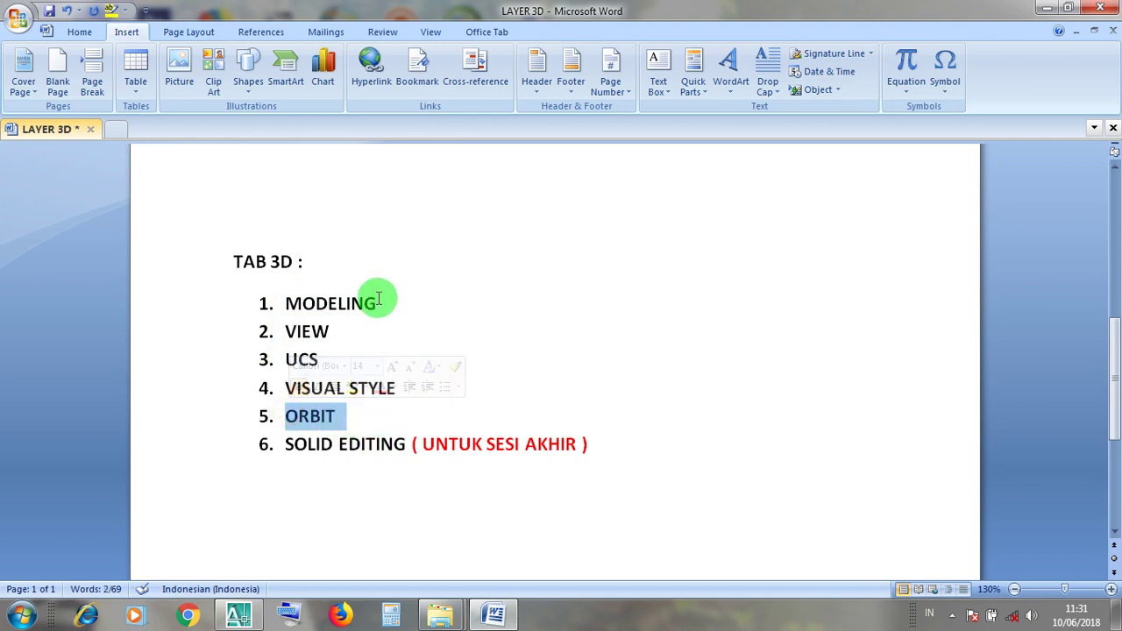
{"action": "left_click_drag", "start_coordinate": [377, 302], "coordinate": [283, 306]}
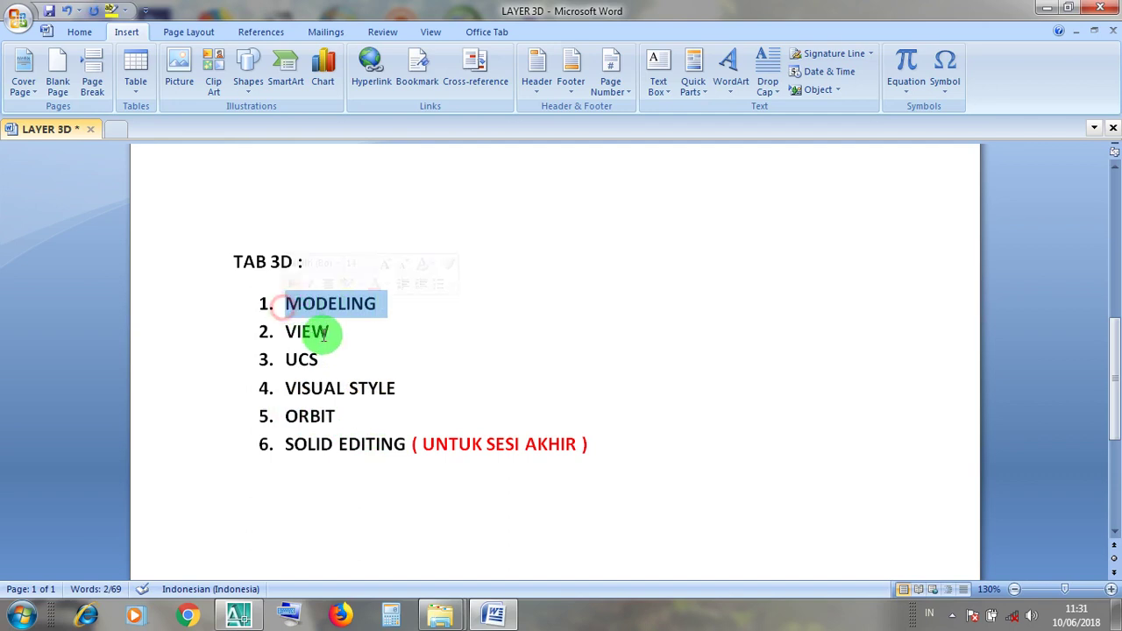
{"action": "left_click_drag", "start_coordinate": [336, 335], "coordinate": [283, 326]}
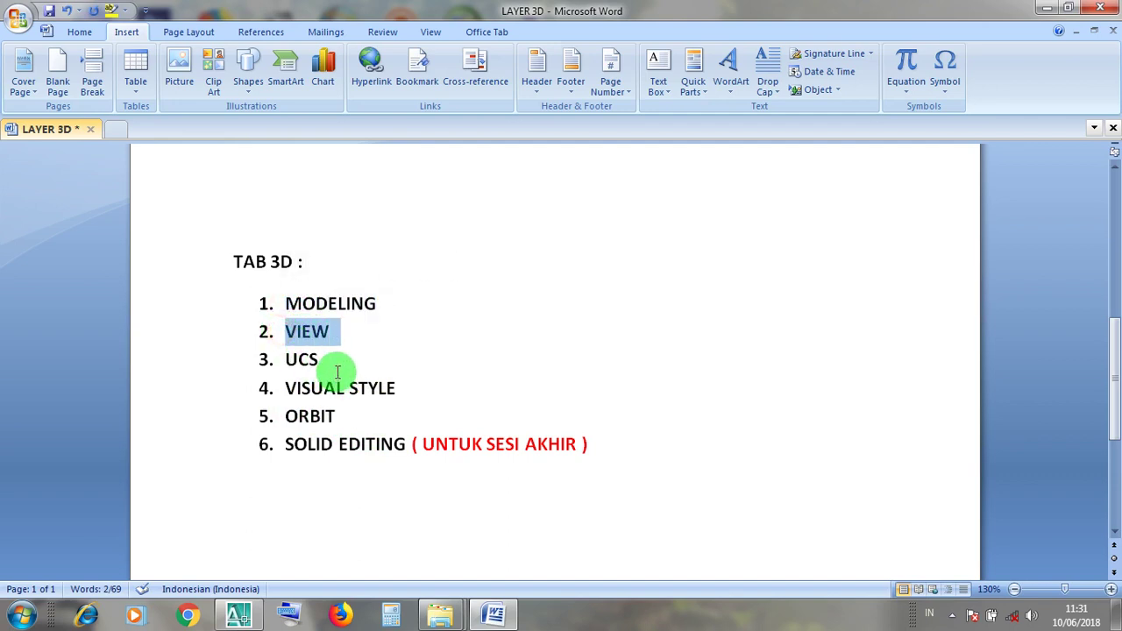
{"action": "left_click_drag", "start_coordinate": [328, 361], "coordinate": [297, 368]}
{"action": "left_click_drag", "start_coordinate": [397, 388], "coordinate": [282, 418]}
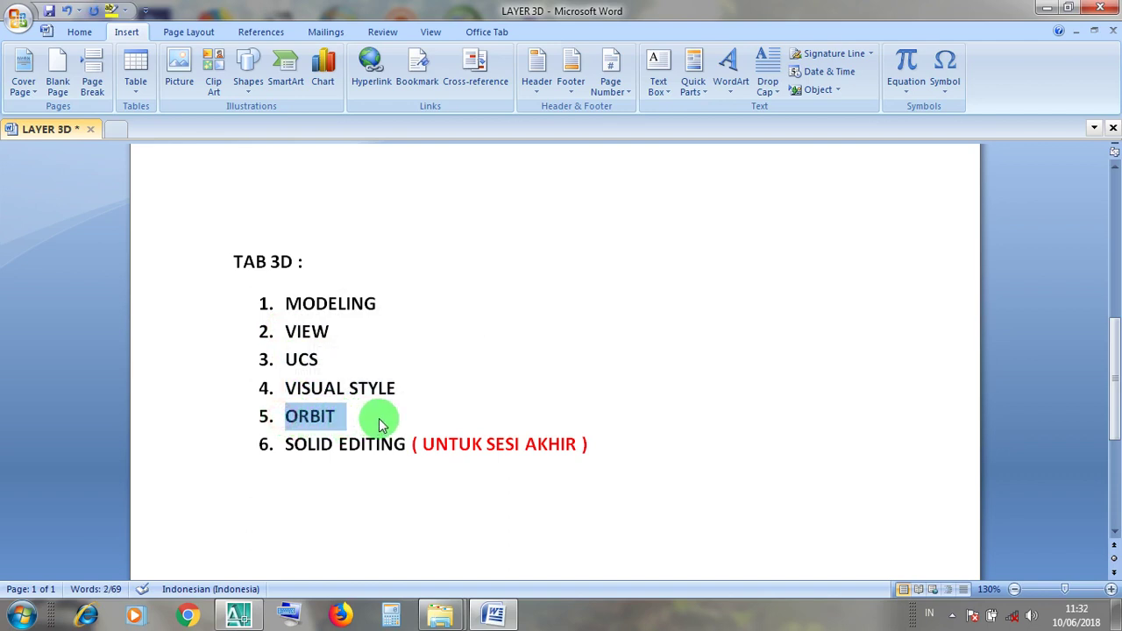
{"action": "left_click", "coordinate": [379, 421]}
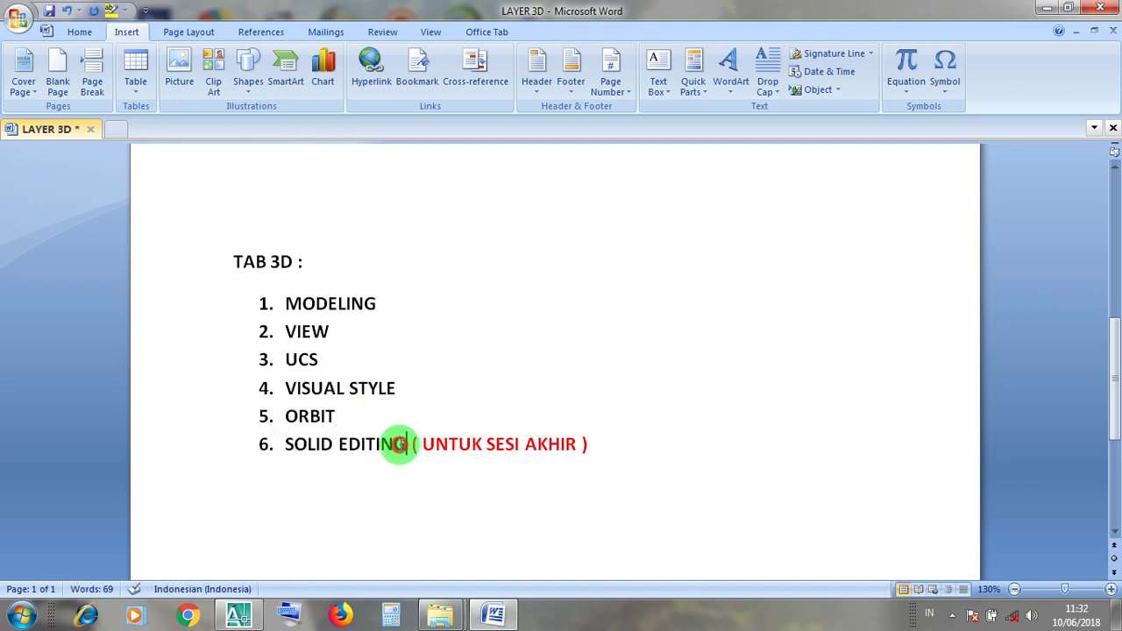
{"action": "left_click_drag", "start_coordinate": [400, 444], "coordinate": [275, 445]}
{"action": "left_click_drag", "start_coordinate": [498, 444], "coordinate": [259, 453]}
{"action": "left_click", "coordinate": [315, 486]}
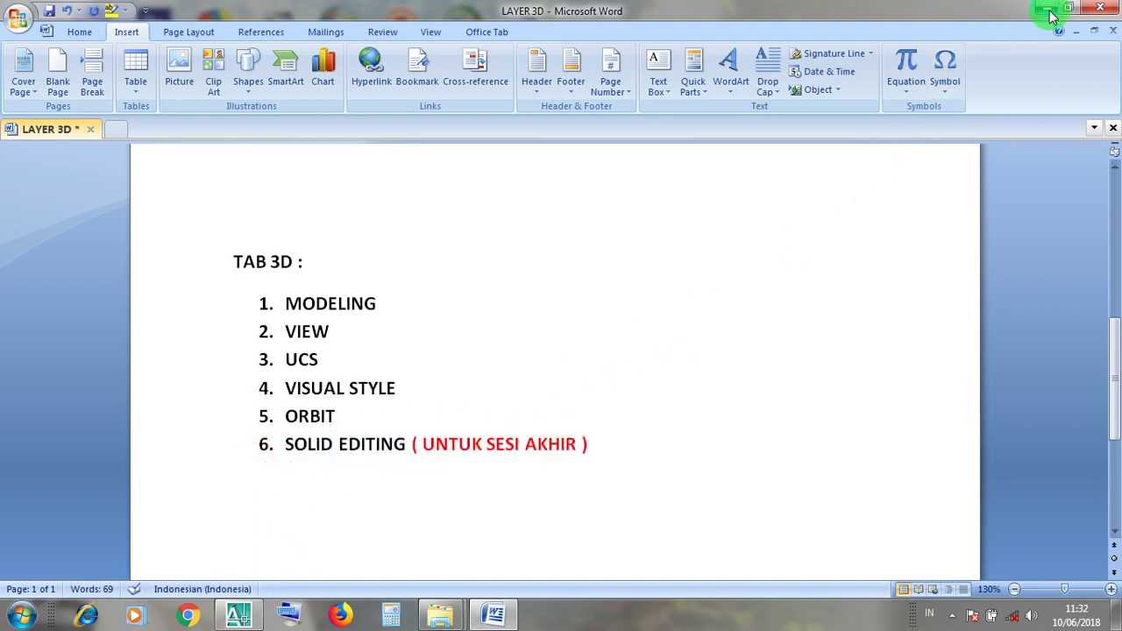
{"action": "left_click", "coordinate": [364, 305]}
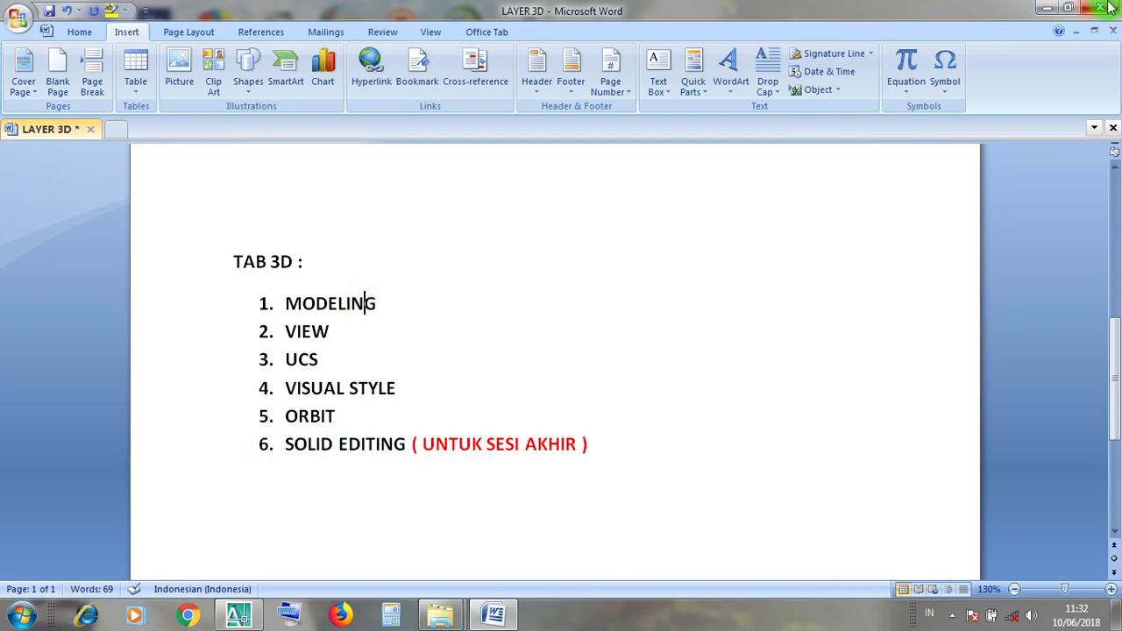
Return to AutoCAD and look through the list of available toolbars, calling it up from different docked toolbars
{"action": "left_click", "coordinate": [1042, 10]}
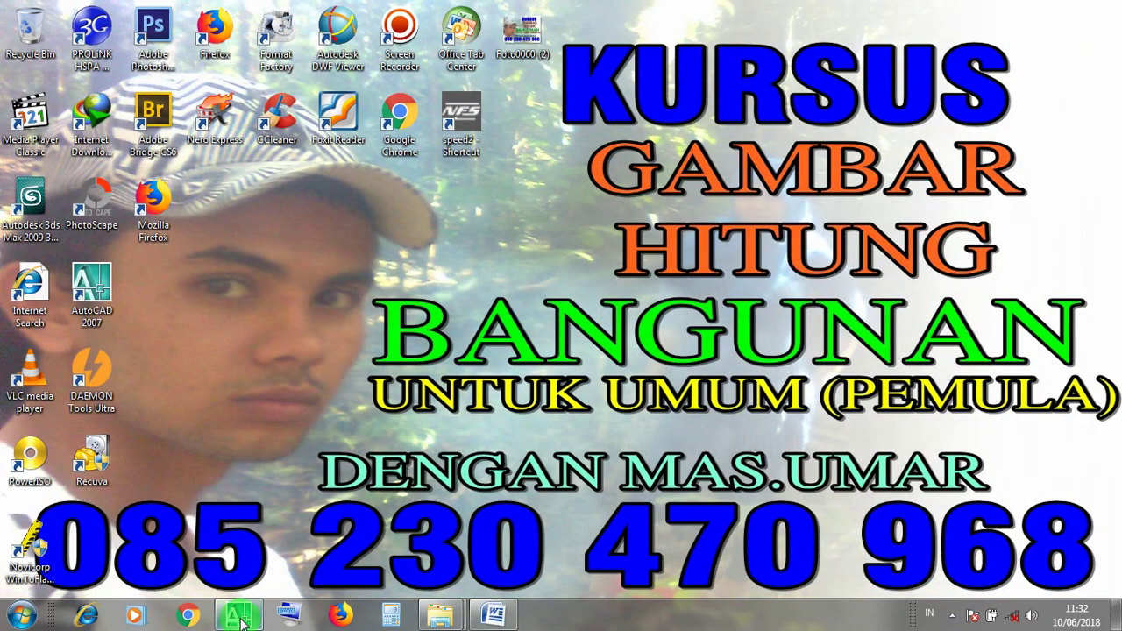
{"action": "left_click", "coordinate": [239, 616]}
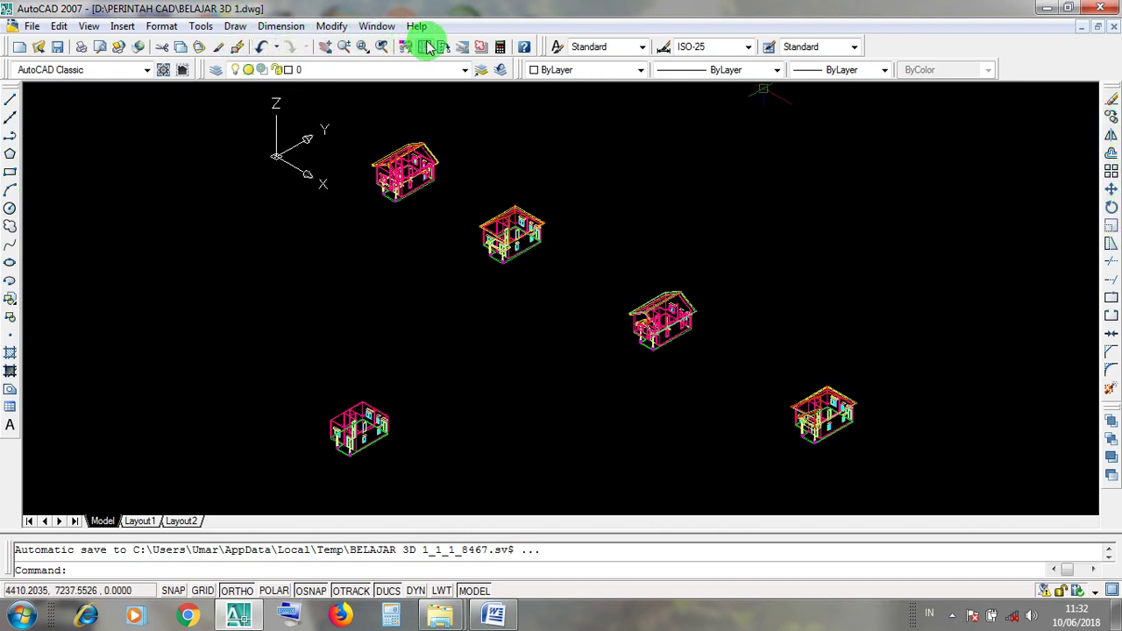
{"action": "right_click", "coordinate": [482, 49]}
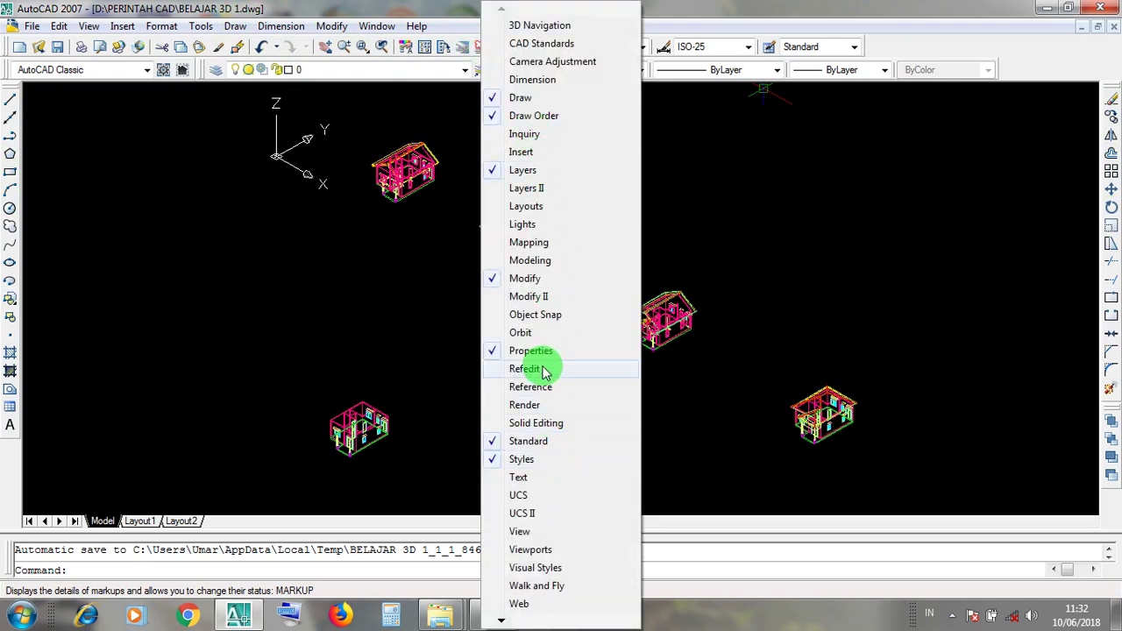
{"action": "left_click", "coordinate": [882, 333]}
{"action": "left_click", "coordinate": [879, 309]}
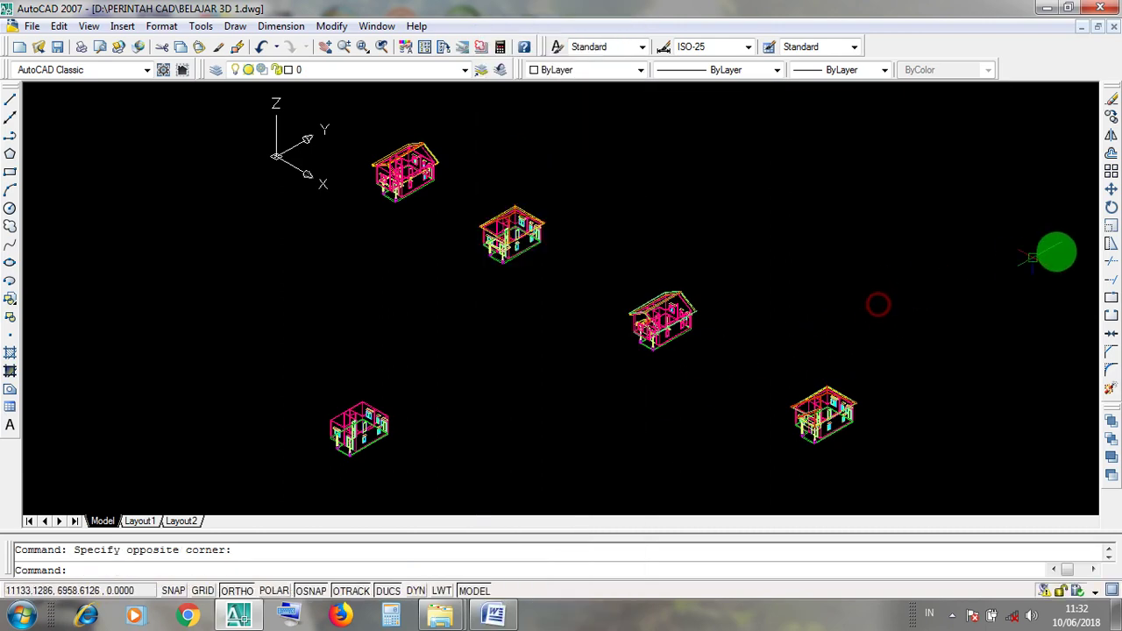
{"action": "right_click", "coordinate": [1113, 187]}
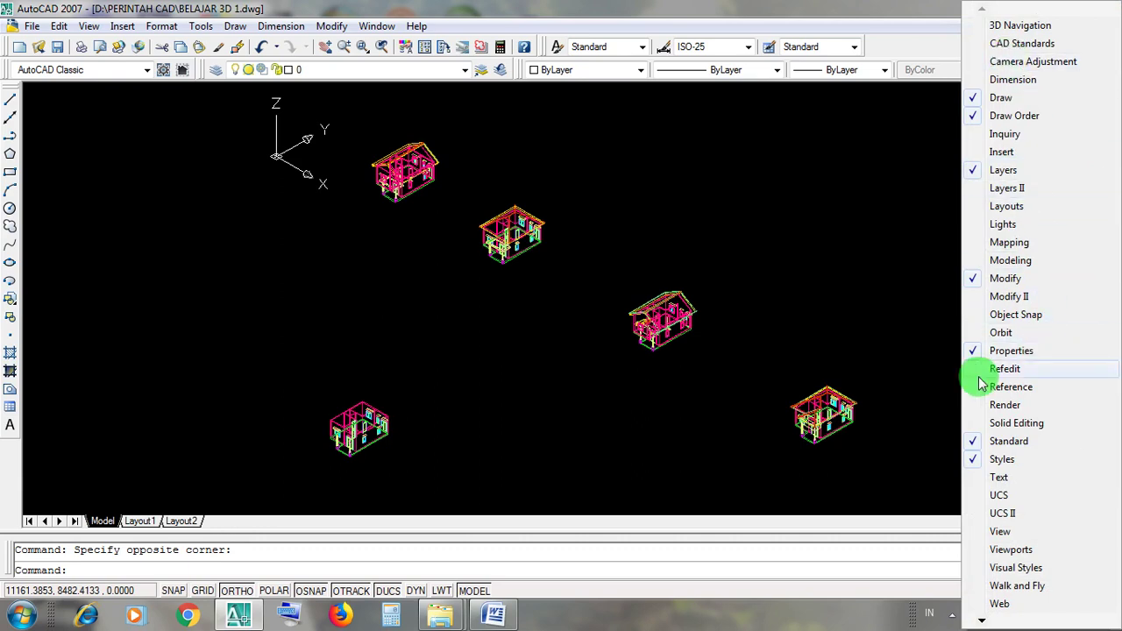
{"action": "left_click", "coordinate": [784, 241]}
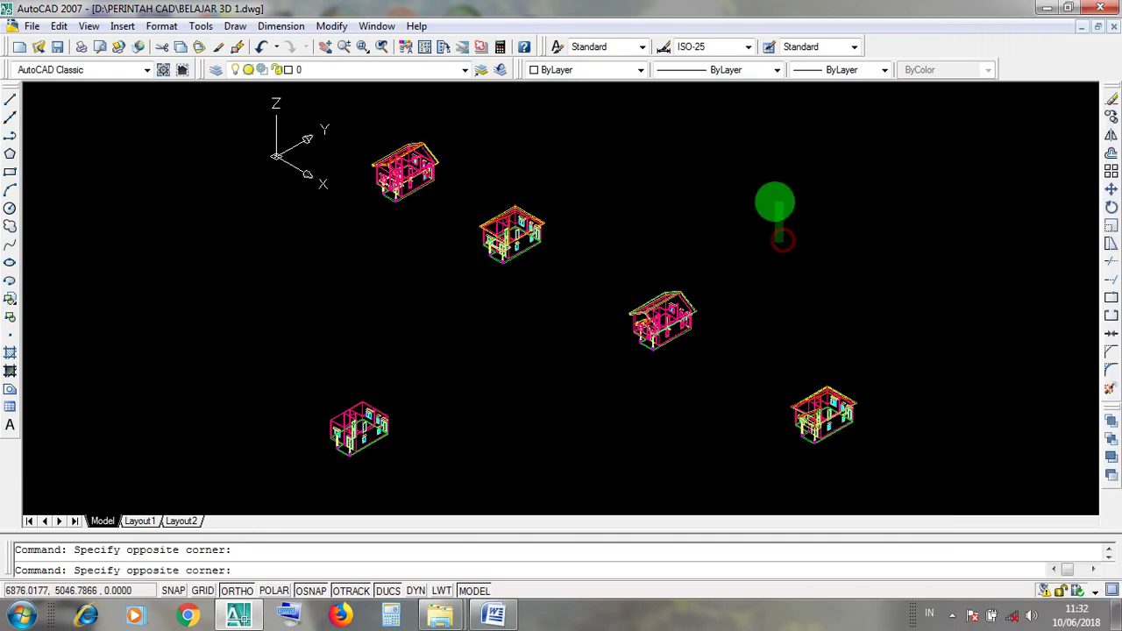
{"action": "right_click", "coordinate": [9, 279]}
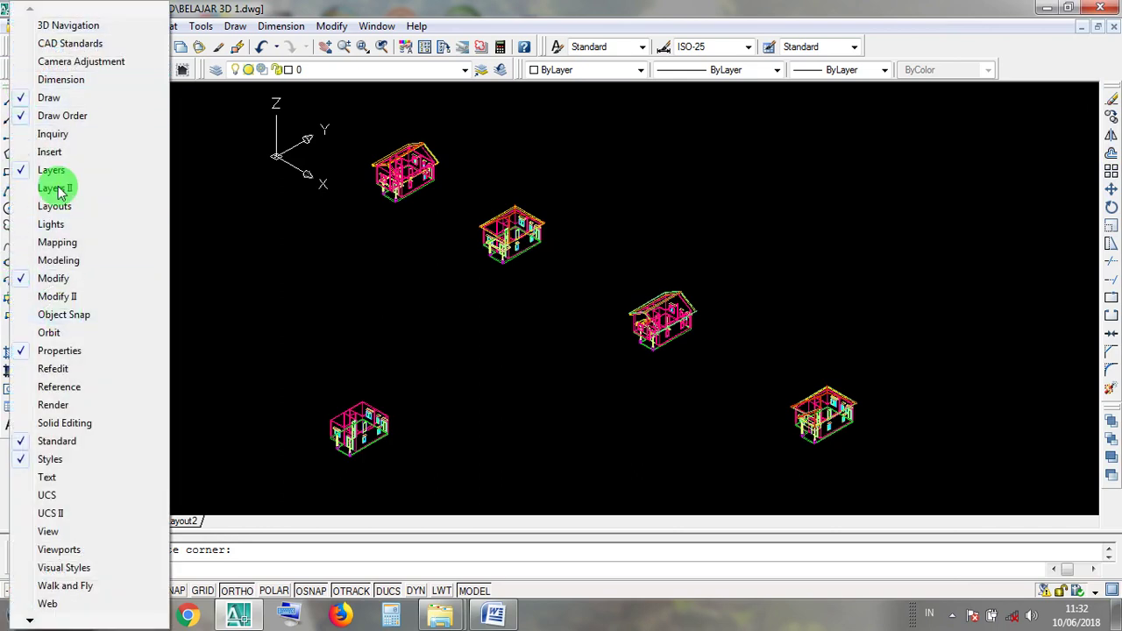
{"action": "left_click", "coordinate": [268, 277]}
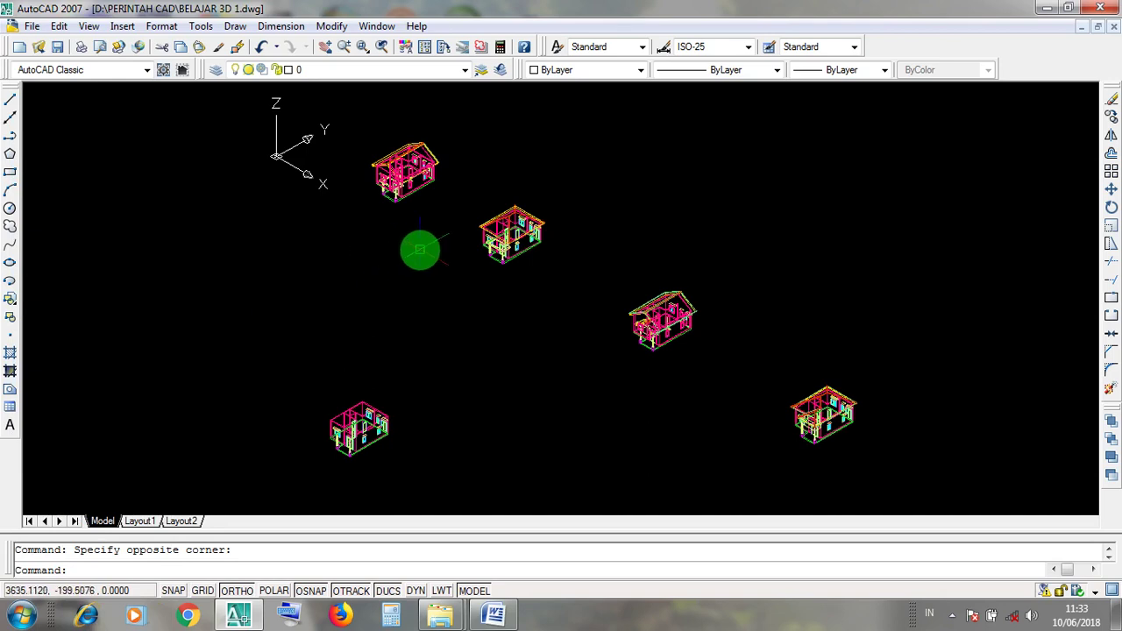
Show the Modeling toolbar and place it floating in the upper-right part of the drawing area
{"action": "right_click", "coordinate": [480, 50]}
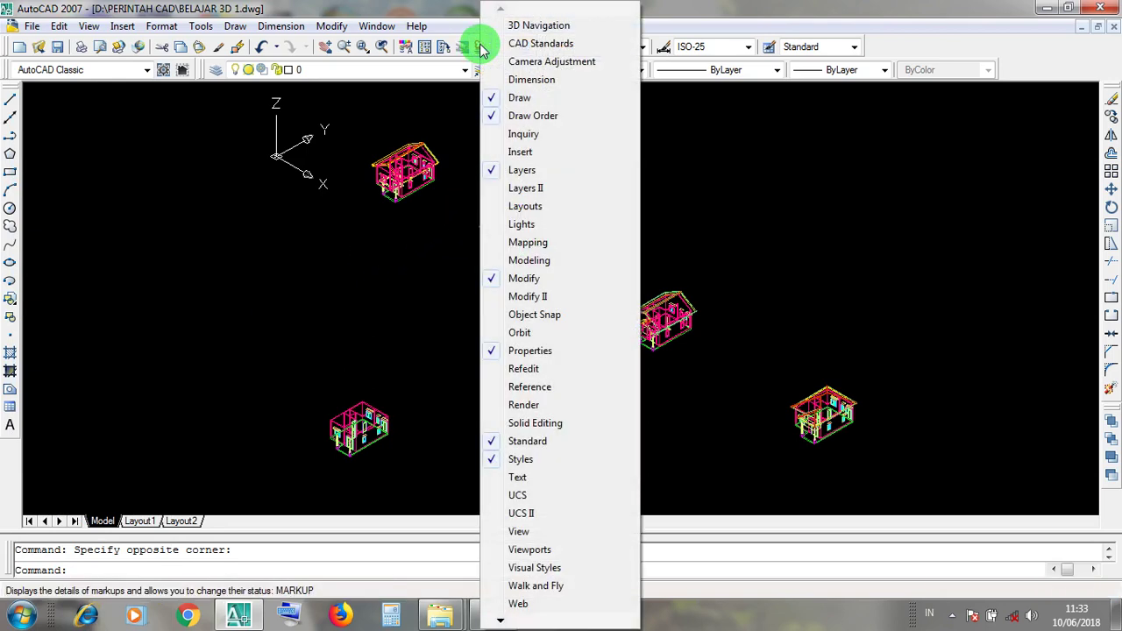
{"action": "right_click", "coordinate": [426, 46]}
{"action": "right_click", "coordinate": [424, 53]}
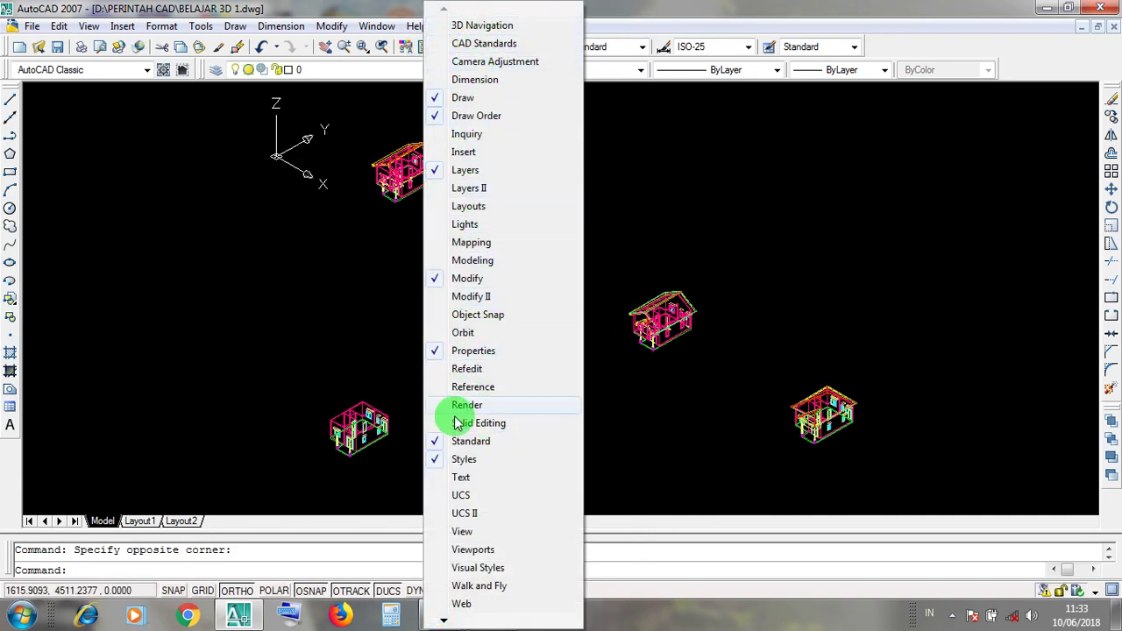
{"action": "left_click", "coordinate": [513, 261]}
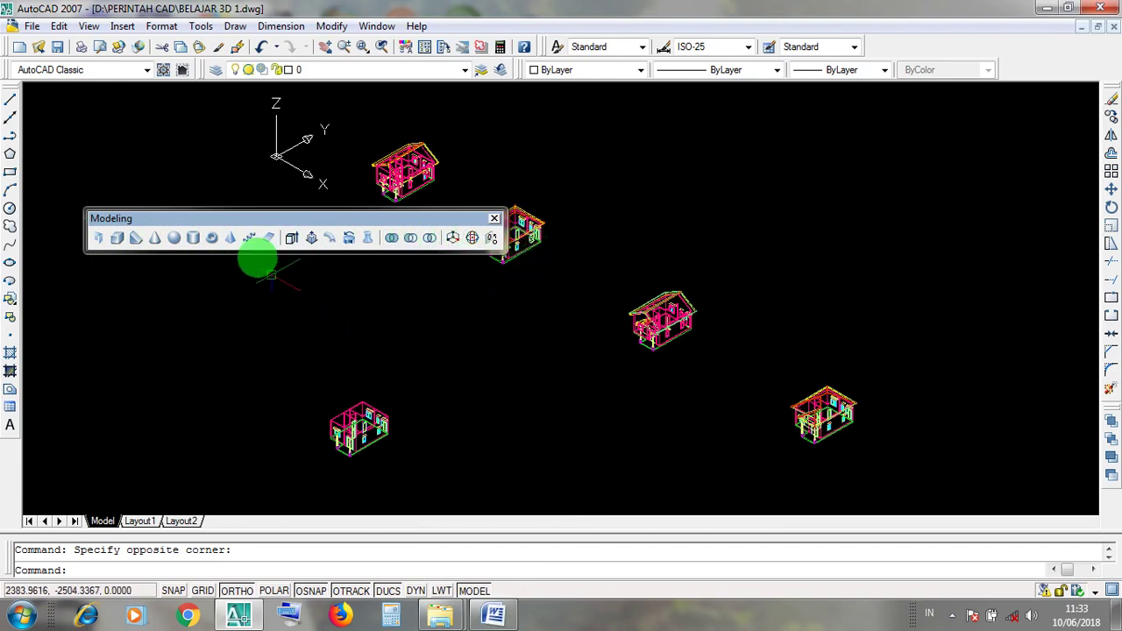
{"action": "mouse_move", "coordinate": [301, 220]}
{"action": "left_mouse_down"}
{"action": "mouse_move", "coordinate": [568, 220]}
{"action": "mouse_move", "coordinate": [756, 185]}
{"action": "mouse_move", "coordinate": [844, 155]}
{"action": "mouse_move", "coordinate": [881, 125]}
{"action": "mouse_move", "coordinate": [879, 109]}
{"action": "left_mouse_up"}
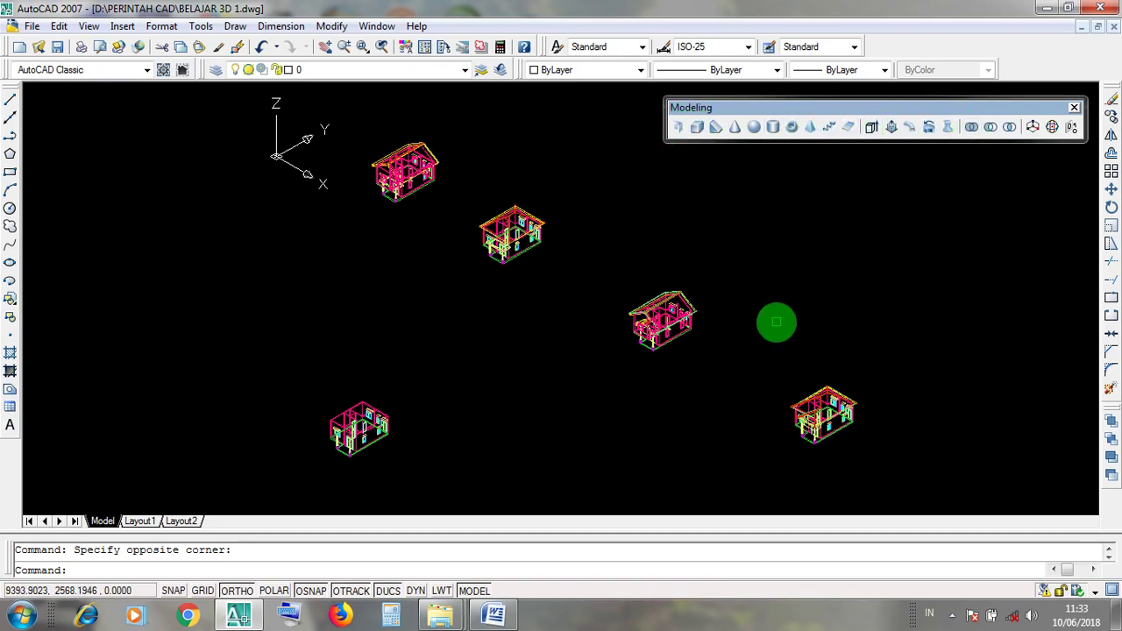
Switch to the LAYER 3D document in Word and highlight VIEW in the TAB 3D list
{"action": "left_click", "coordinate": [1047, 7]}
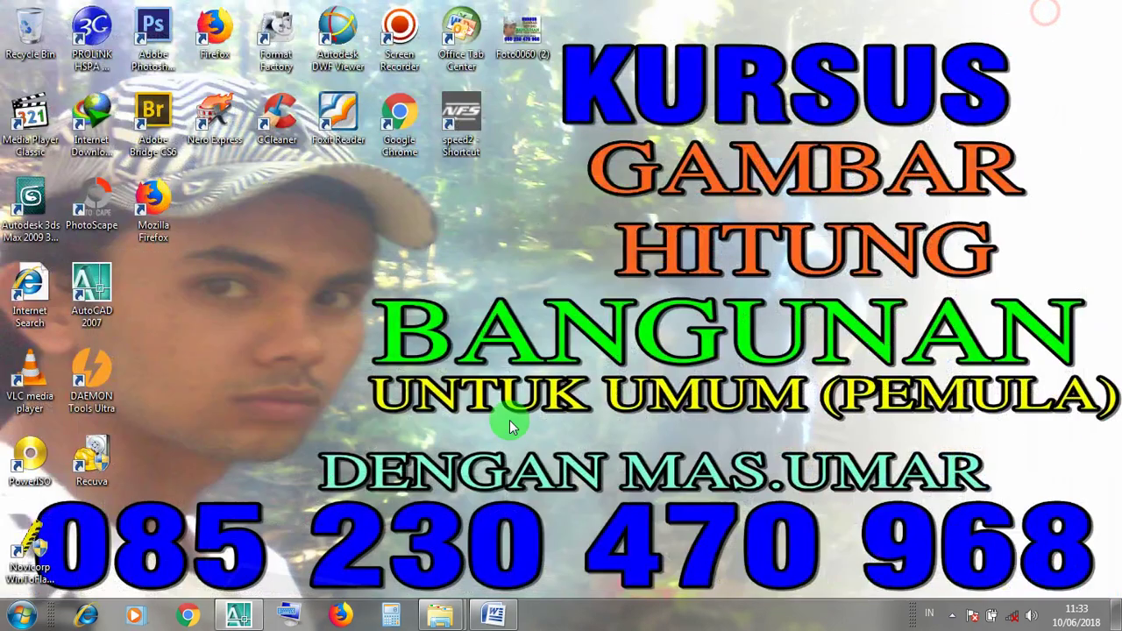
{"action": "left_click", "coordinate": [494, 616]}
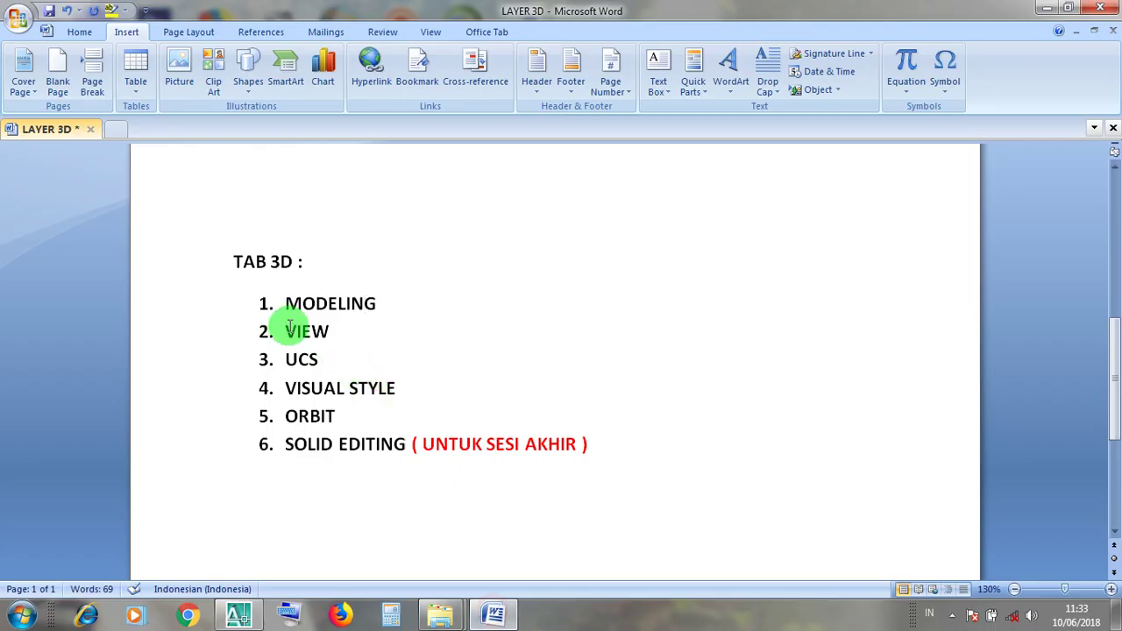
{"action": "left_click_drag", "start_coordinate": [330, 331], "coordinate": [286, 330]}
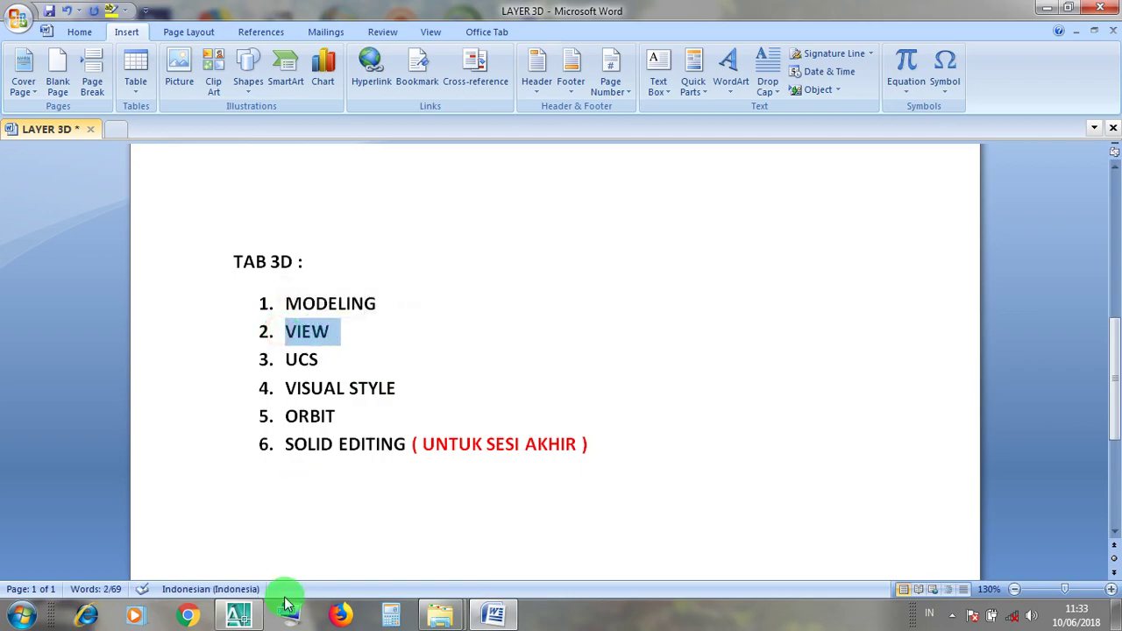
{"action": "left_click", "coordinate": [1048, 8]}
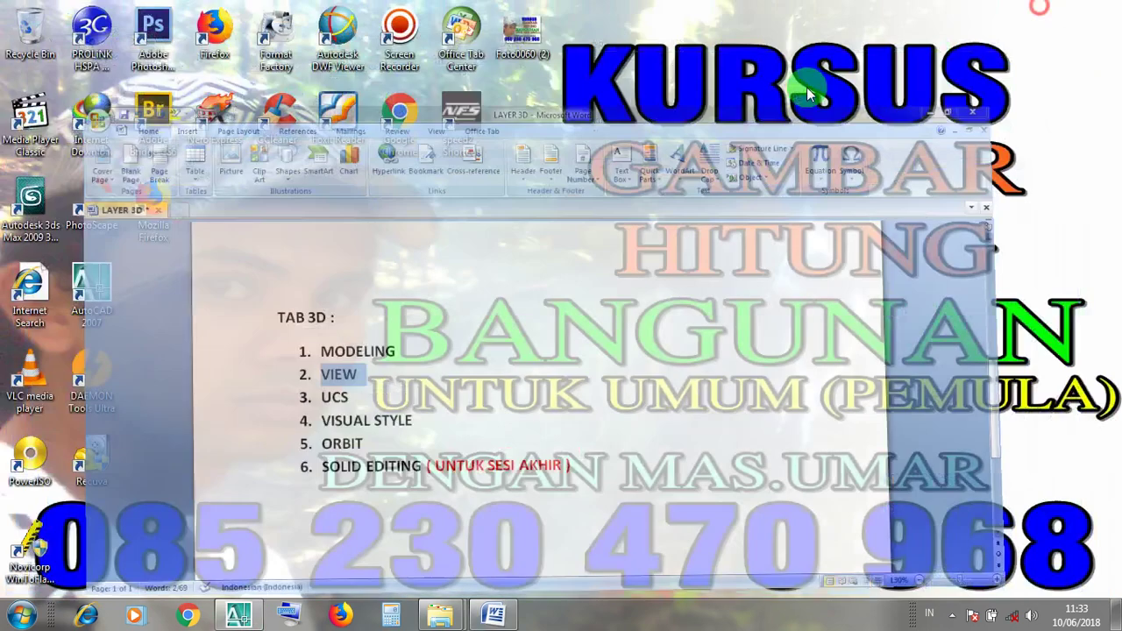
Return to AutoCAD, show the View toolbar and place it floating directly below the Modeling toolbar
{"action": "left_click", "coordinate": [236, 616]}
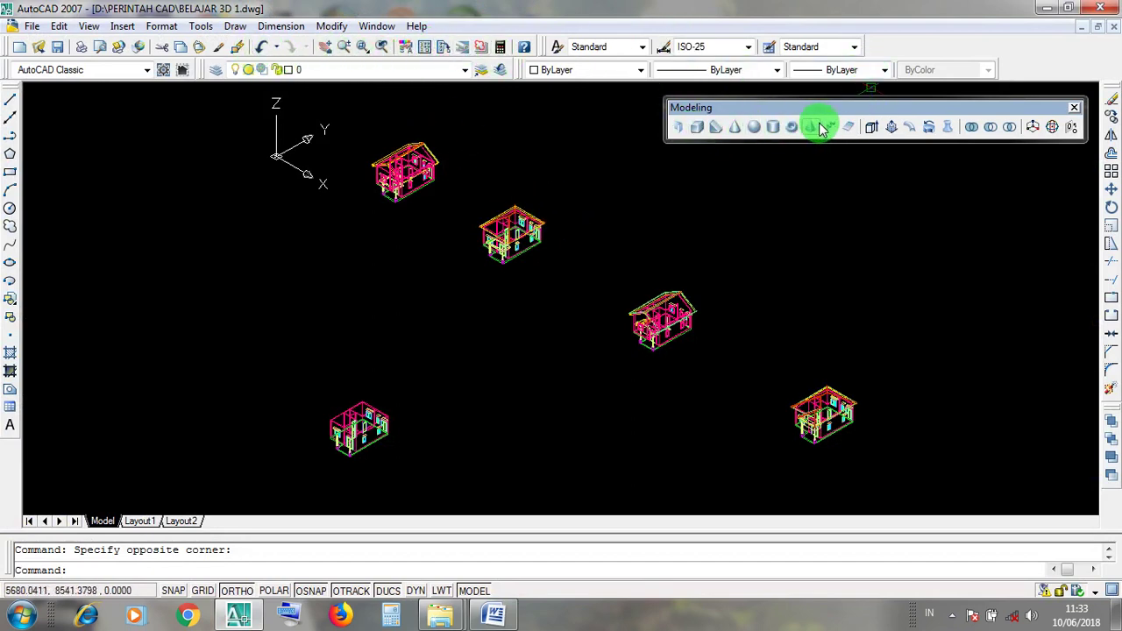
{"action": "right_click", "coordinate": [892, 129]}
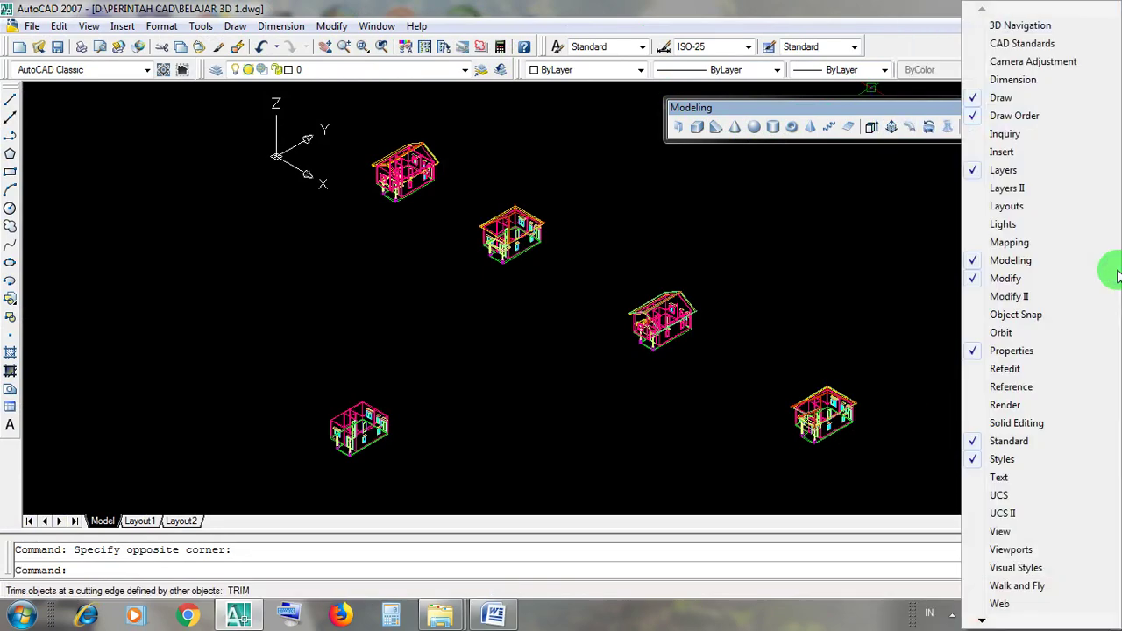
{"action": "right_click", "coordinate": [372, 44]}
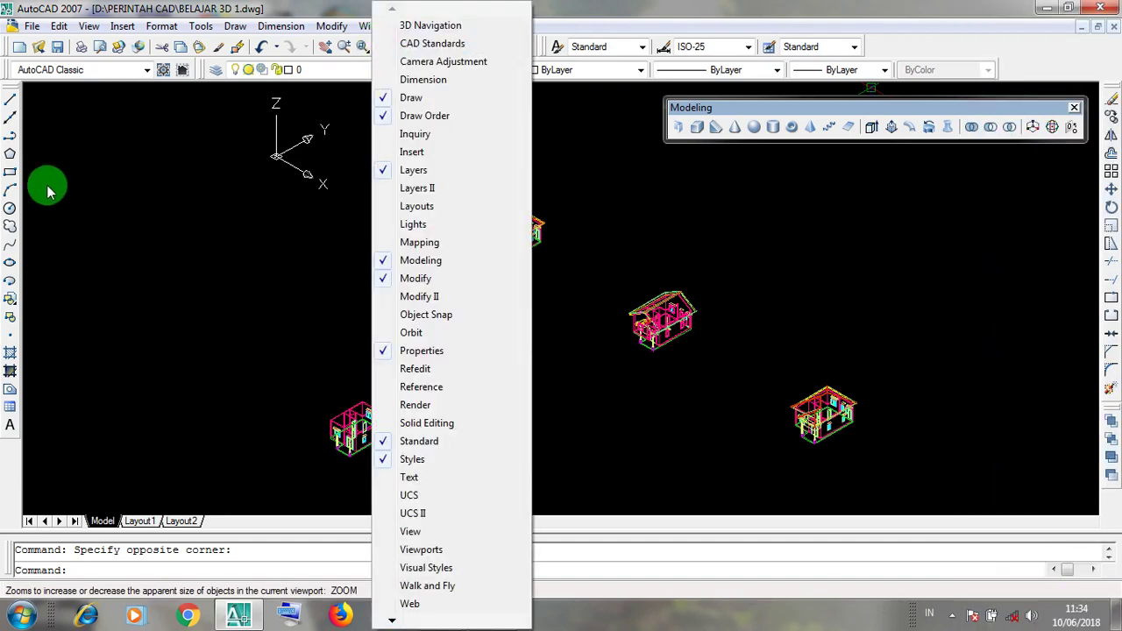
{"action": "right_click", "coordinate": [9, 209]}
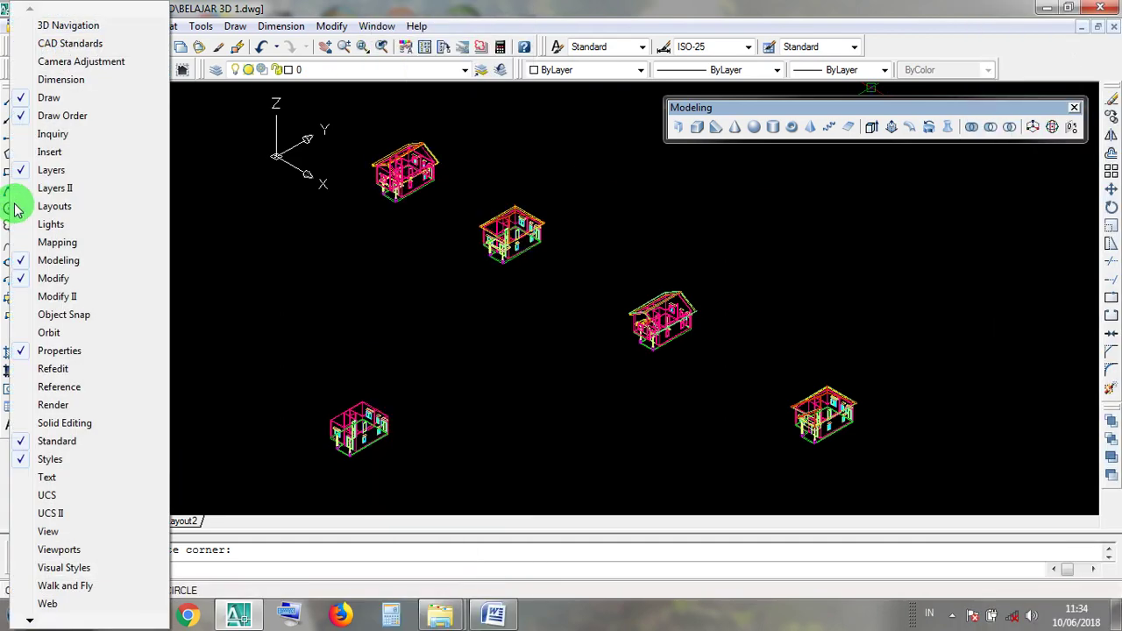
{"action": "right_click", "coordinate": [375, 45]}
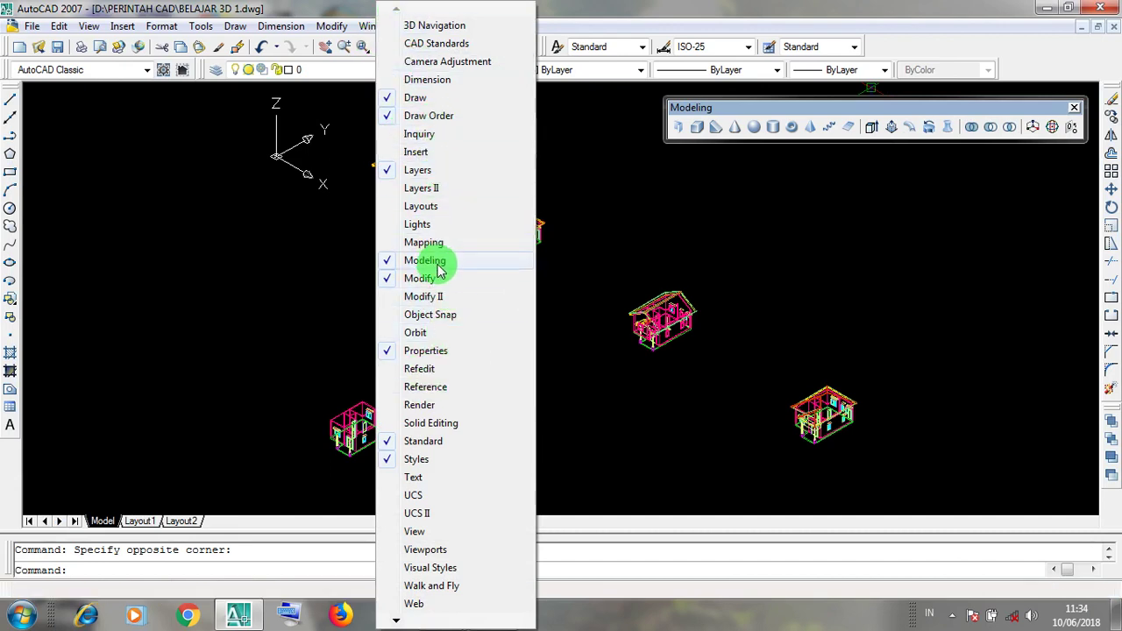
{"action": "left_click", "coordinate": [441, 533]}
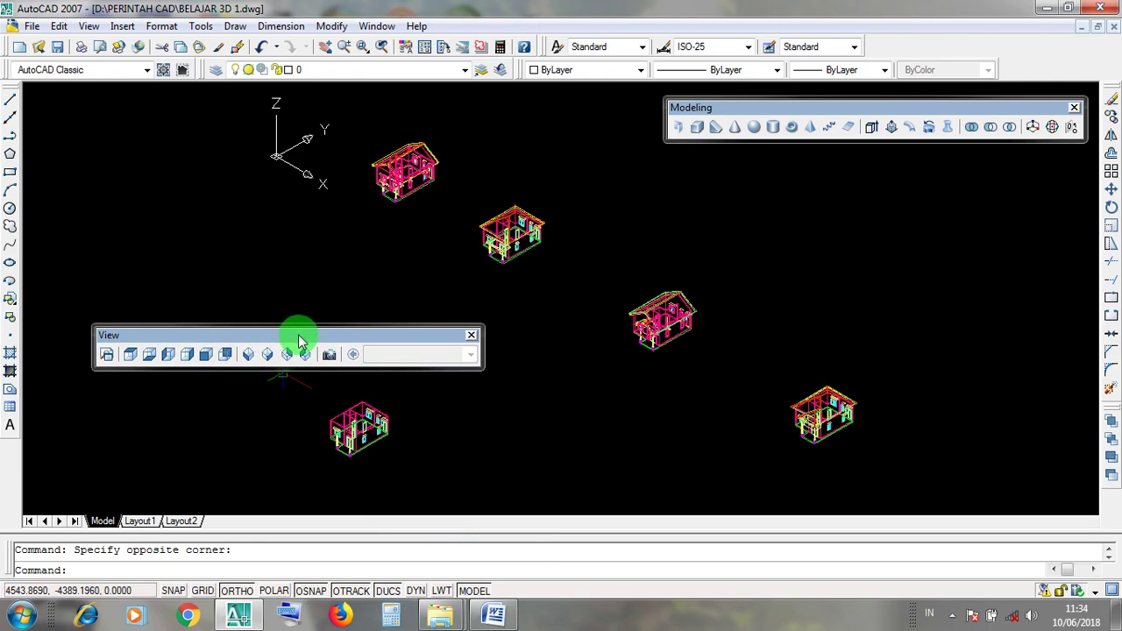
{"action": "left_click_drag", "start_coordinate": [299, 337], "coordinate": [869, 164]}
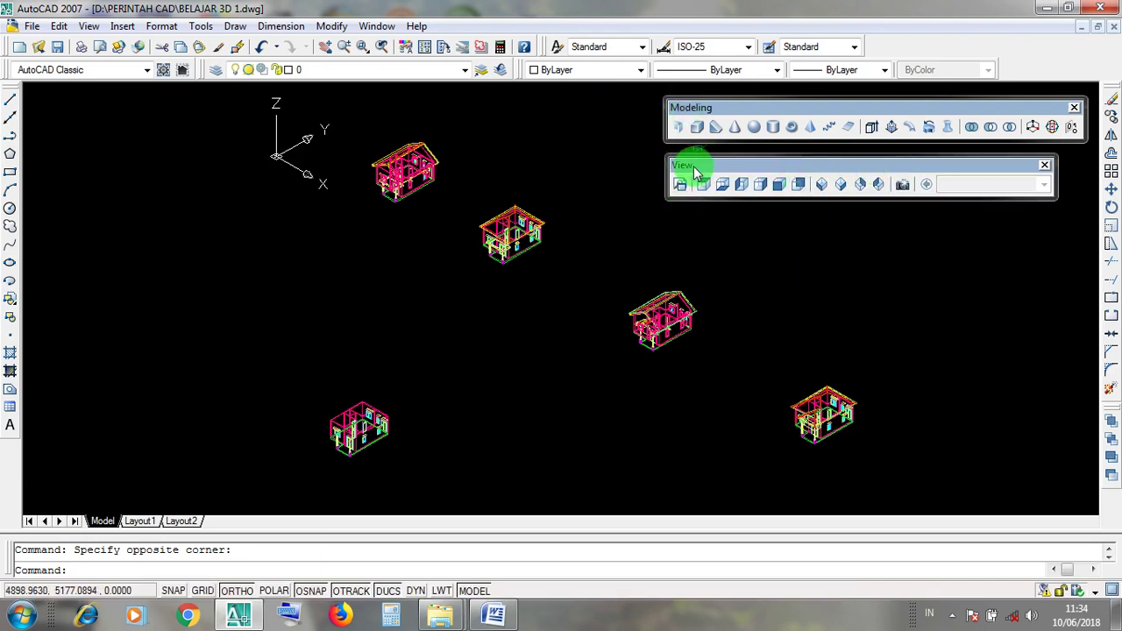
Switch to the LAYER 3D document in Word and check the UCS entry in the TAB 3D list
{"action": "left_click", "coordinate": [1045, 10]}
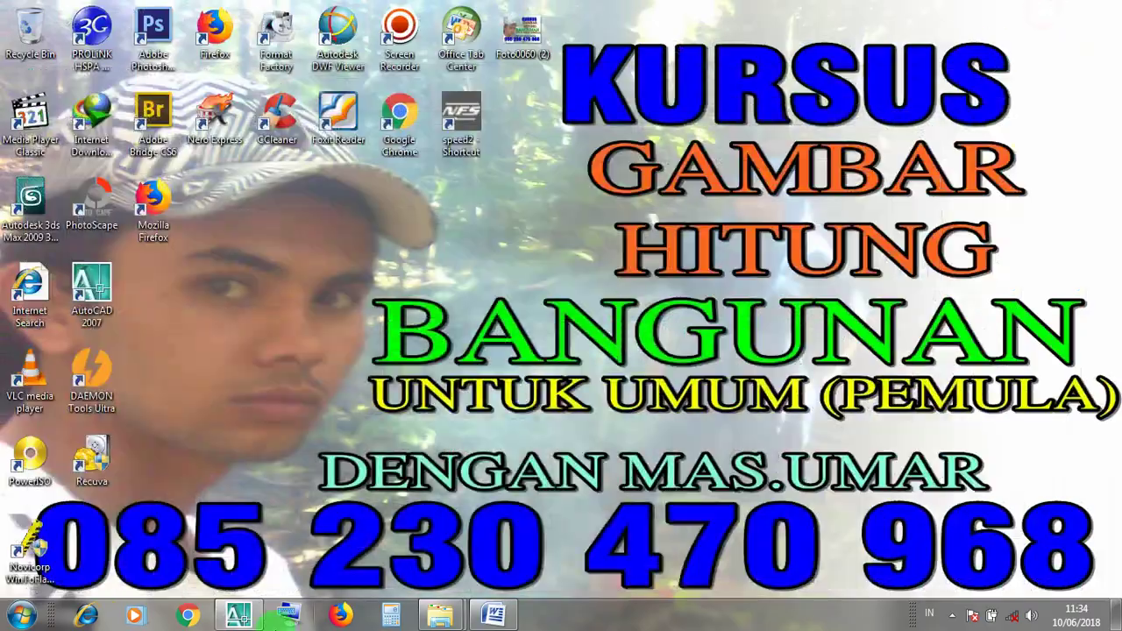
{"action": "left_click", "coordinate": [495, 618]}
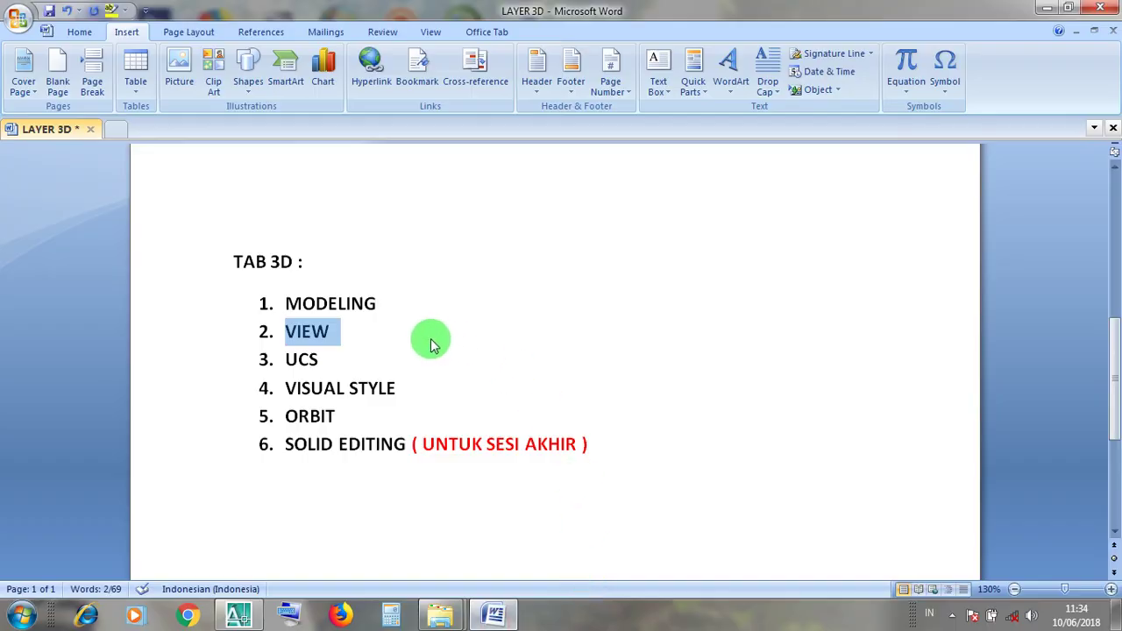
{"action": "double_click", "coordinate": [301, 359]}
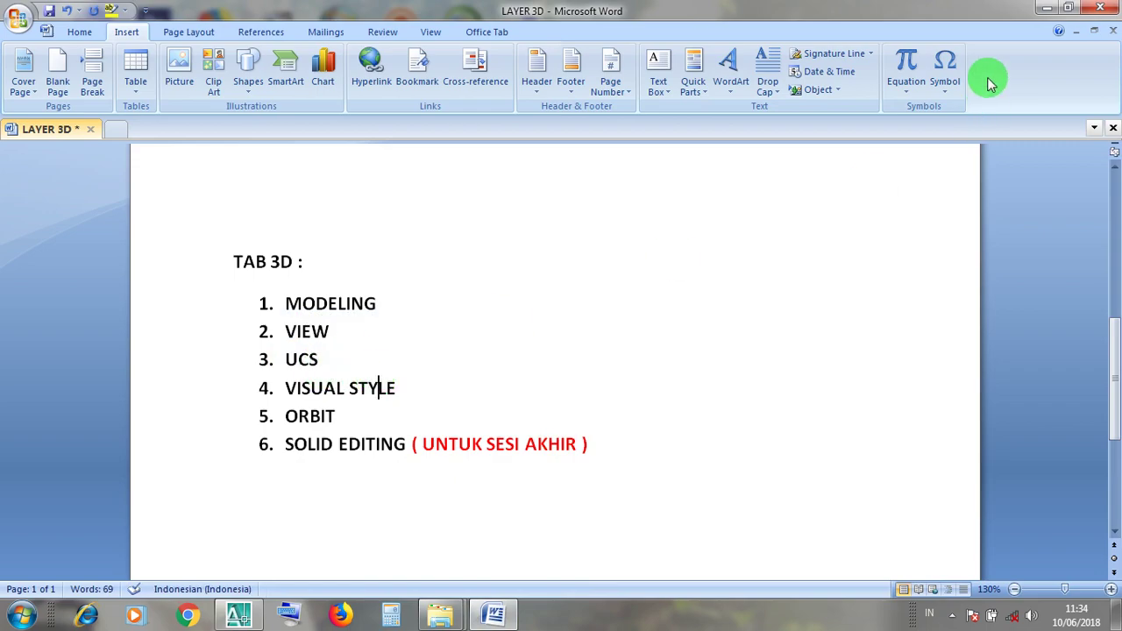
{"action": "left_click", "coordinate": [1043, 10]}
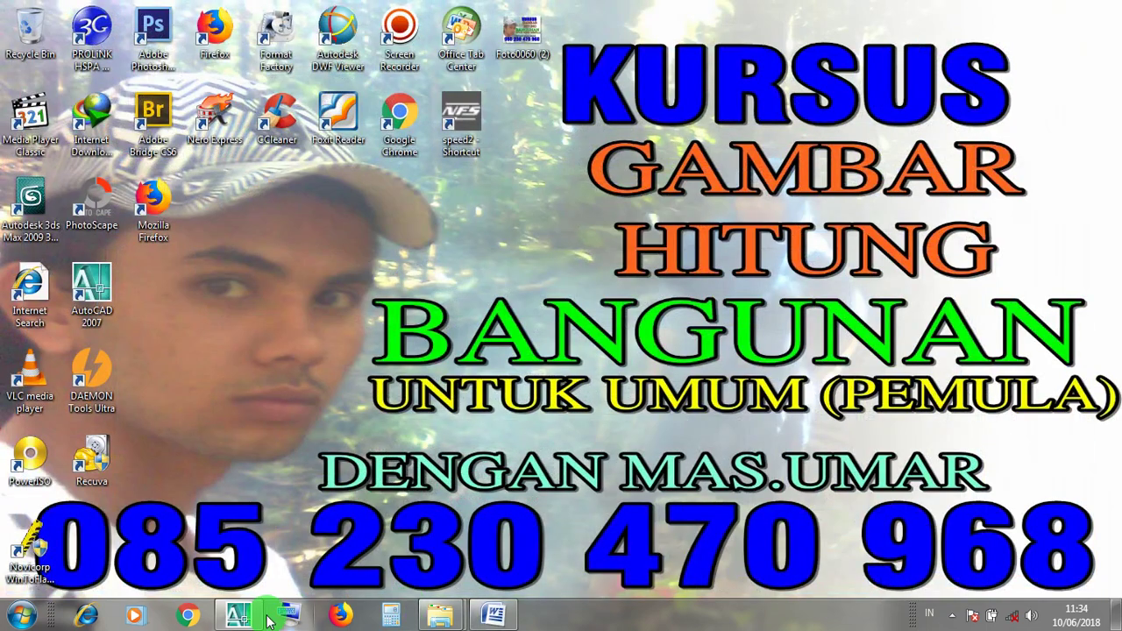
Return to AutoCAD, show the UCS toolbar and place it floating directly below the View toolbar
{"action": "left_click", "coordinate": [238, 618]}
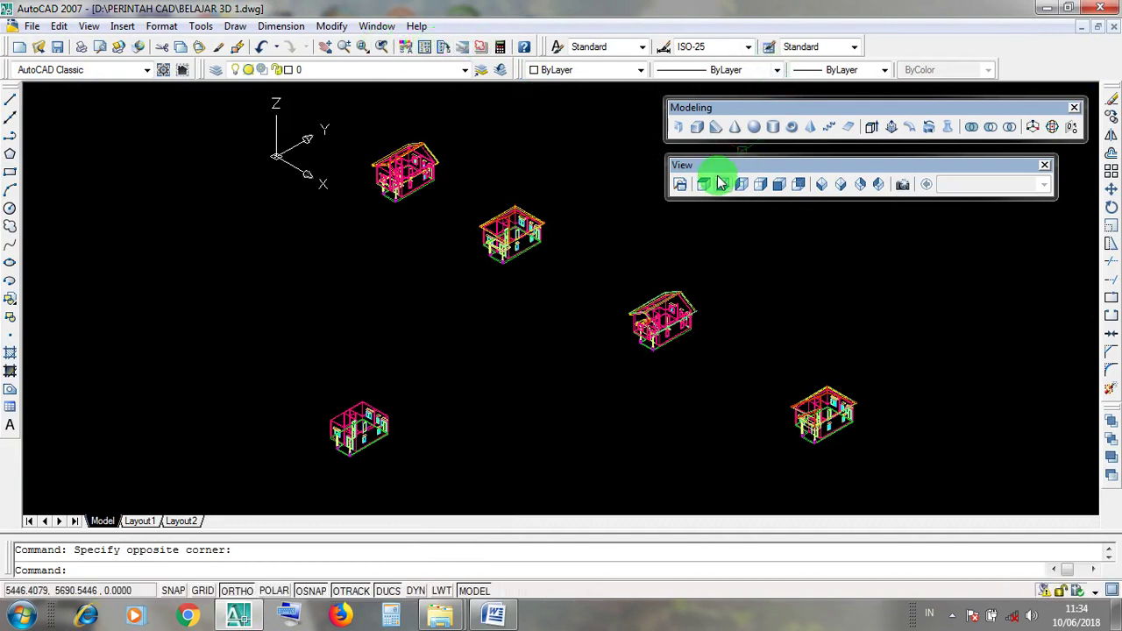
{"action": "right_click", "coordinate": [747, 185]}
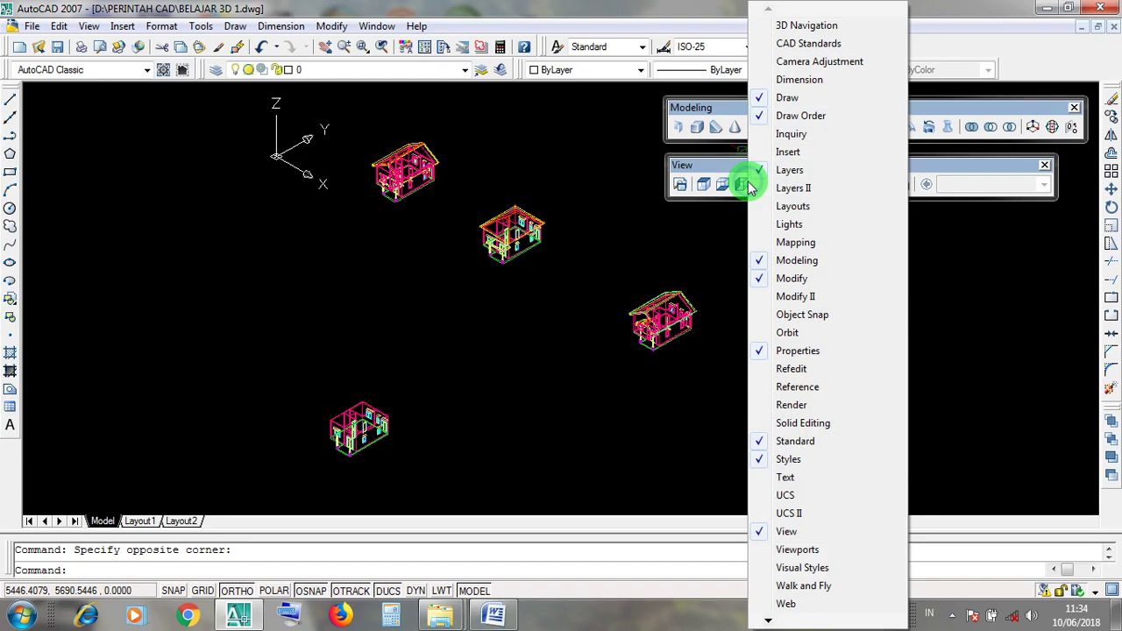
{"action": "right_click", "coordinate": [701, 125]}
{"action": "right_click", "coordinate": [1106, 179]}
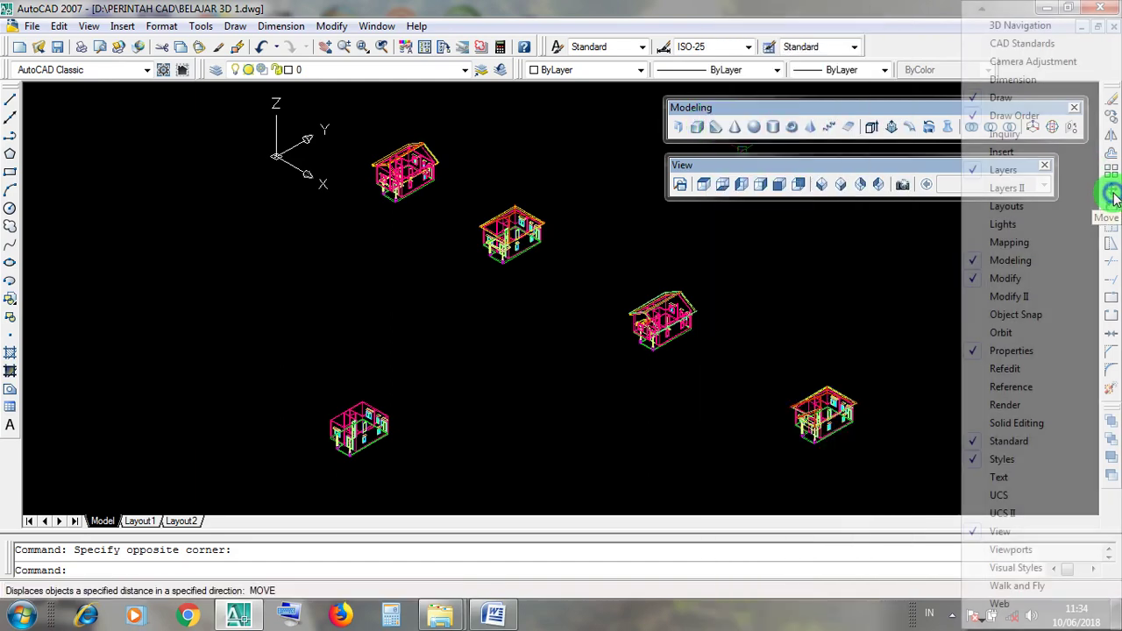
{"action": "right_click", "coordinate": [7, 178]}
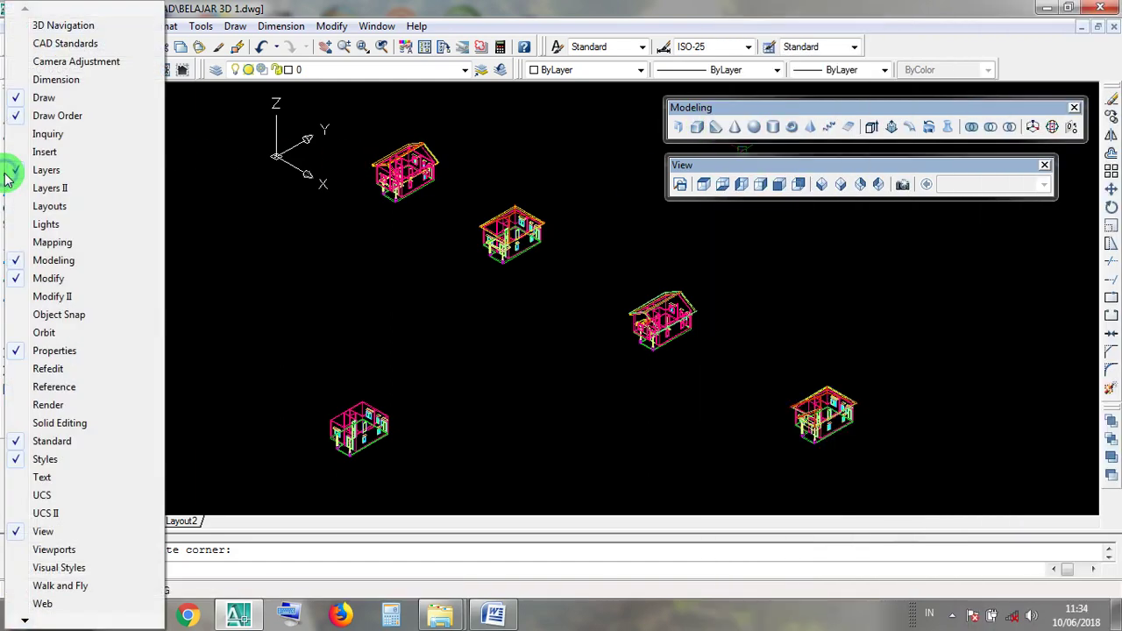
{"action": "right_click", "coordinate": [342, 48]}
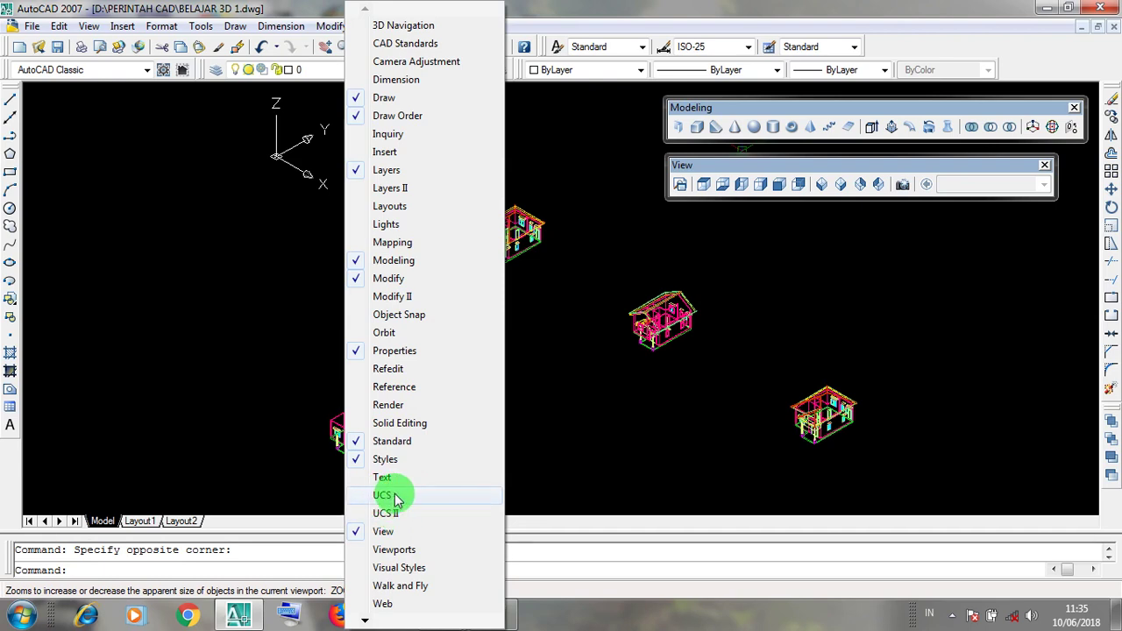
{"action": "left_click", "coordinate": [394, 496]}
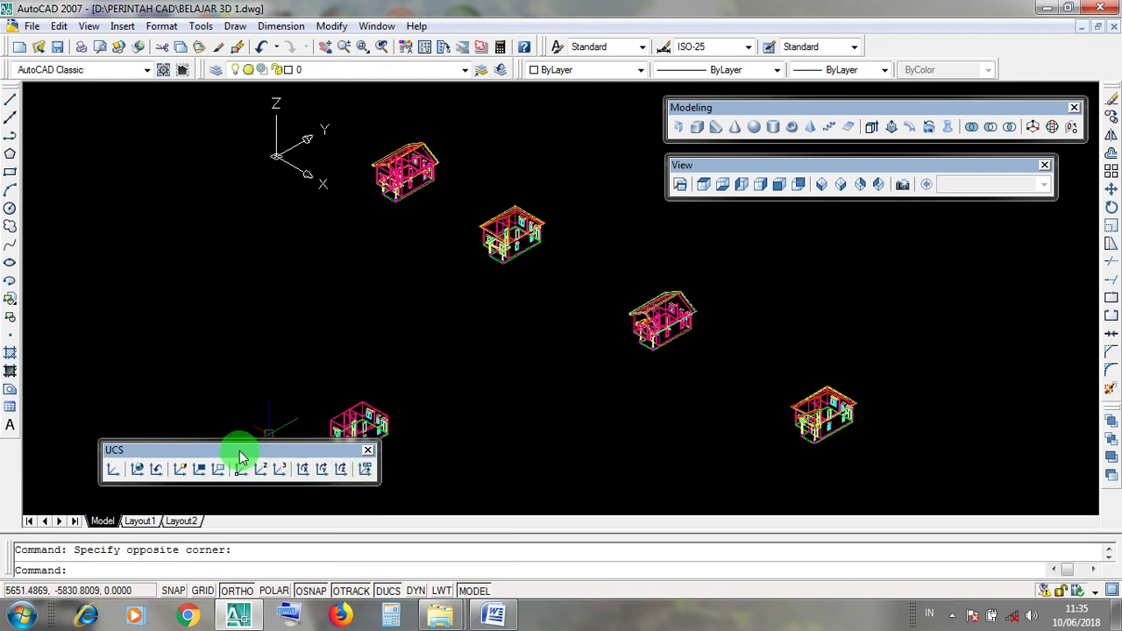
{"action": "left_click_drag", "start_coordinate": [228, 456], "coordinate": [801, 225]}
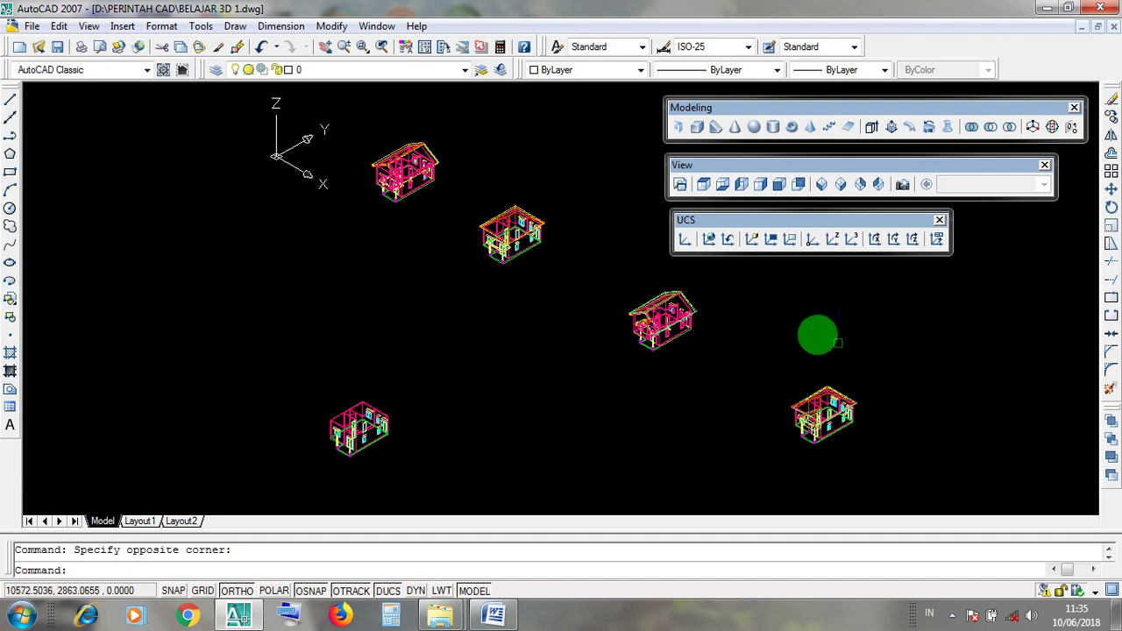
Switch to the LAYER 3D document in Word and highlight VISUAL STYLE in the TAB 3D list
{"action": "left_click", "coordinate": [1045, 9]}
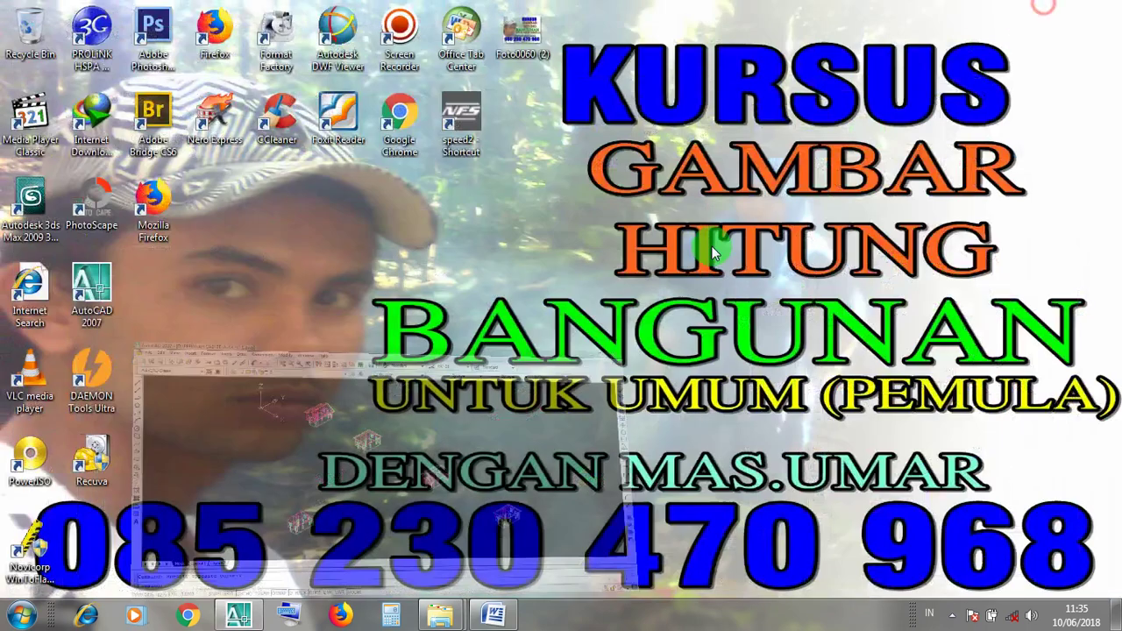
{"action": "left_click", "coordinate": [480, 618]}
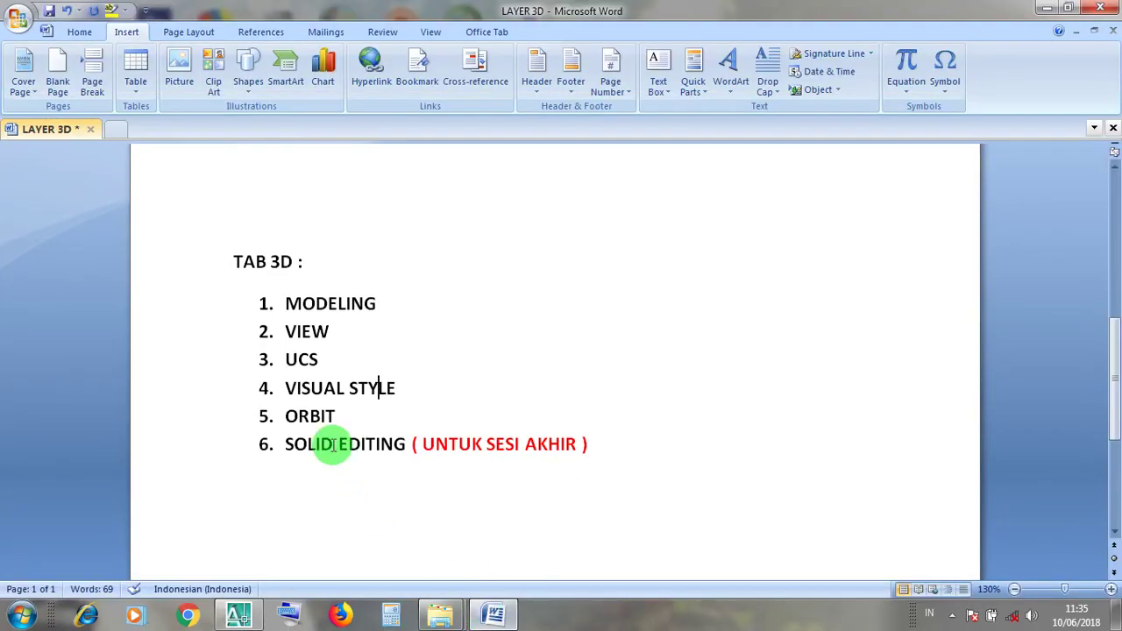
{"action": "left_click_drag", "start_coordinate": [411, 383], "coordinate": [304, 394]}
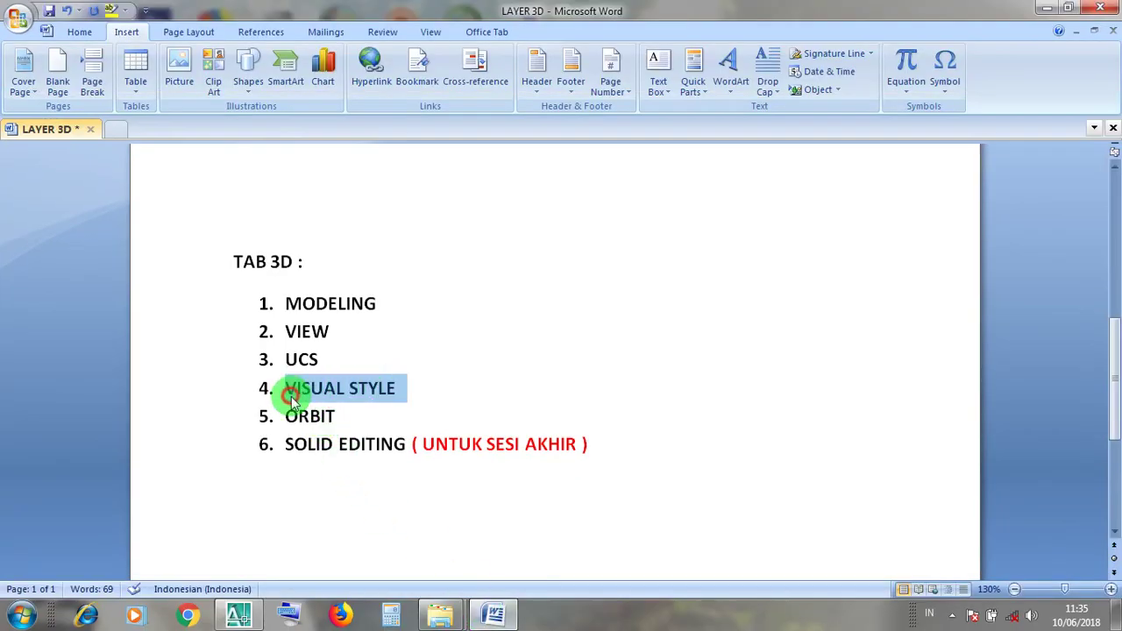
{"action": "left_click", "coordinate": [371, 418]}
{"action": "left_click_drag", "start_coordinate": [401, 388], "coordinate": [300, 388]}
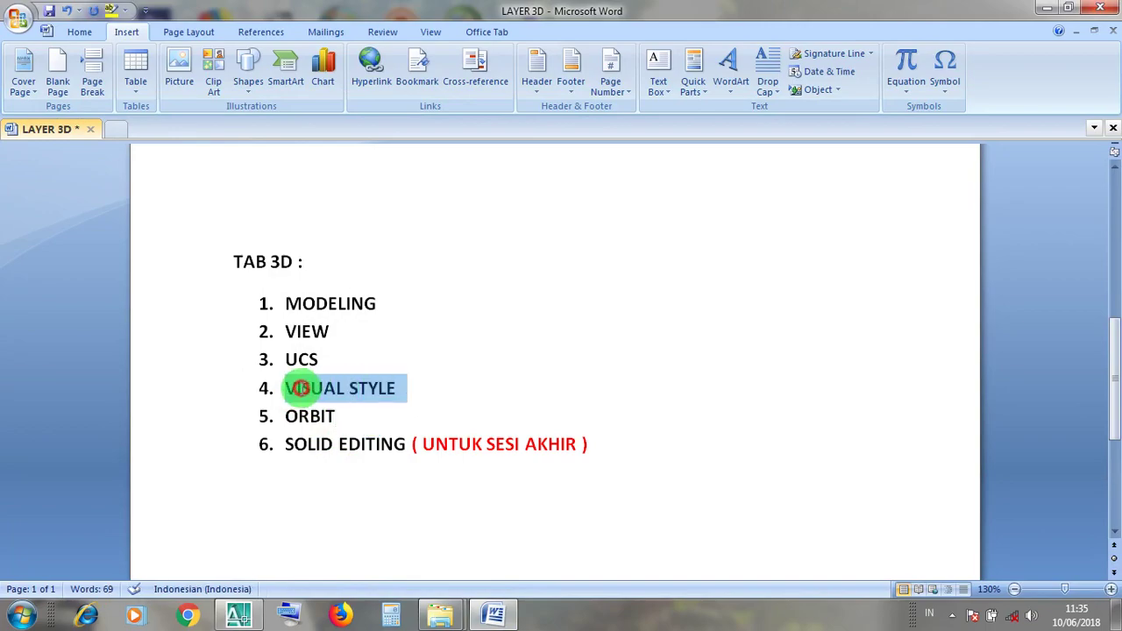
{"action": "left_click", "coordinate": [1042, 11]}
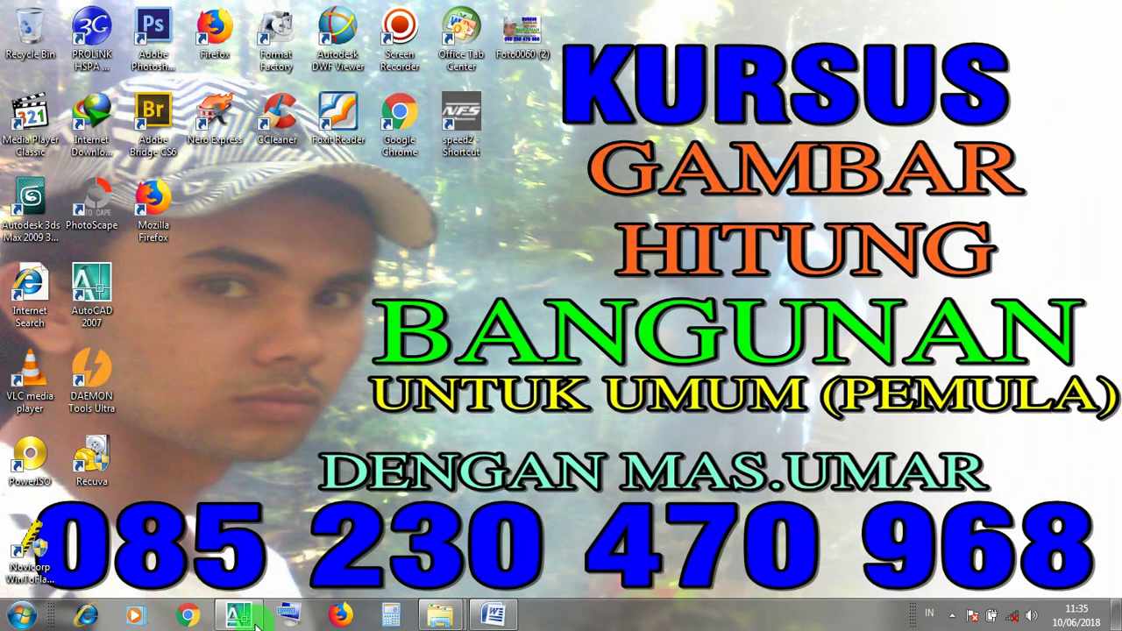
Return to AutoCAD and check the list of available toolbars from several of the toolbars already displayed
{"action": "left_click", "coordinate": [238, 620]}
{"action": "middle_click_drag", "start_coordinate": [524, 248], "coordinate": [483, 281]}
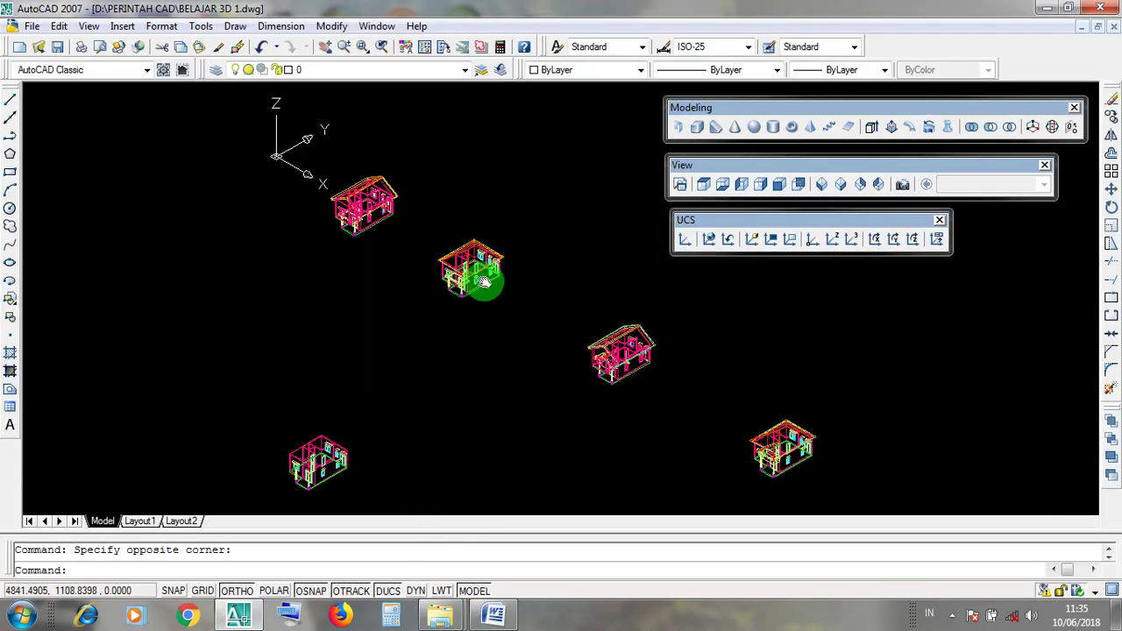
{"action": "middle_click_drag", "start_coordinate": [569, 290], "coordinate": [514, 258]}
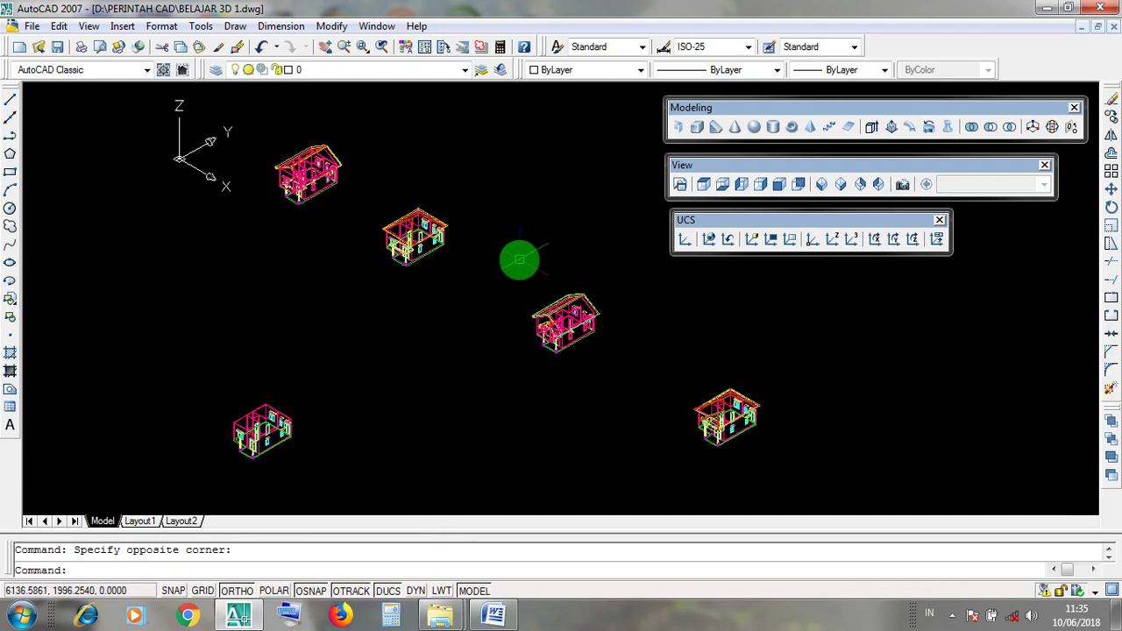
{"action": "right_click", "coordinate": [722, 239]}
{"action": "right_click", "coordinate": [683, 184]}
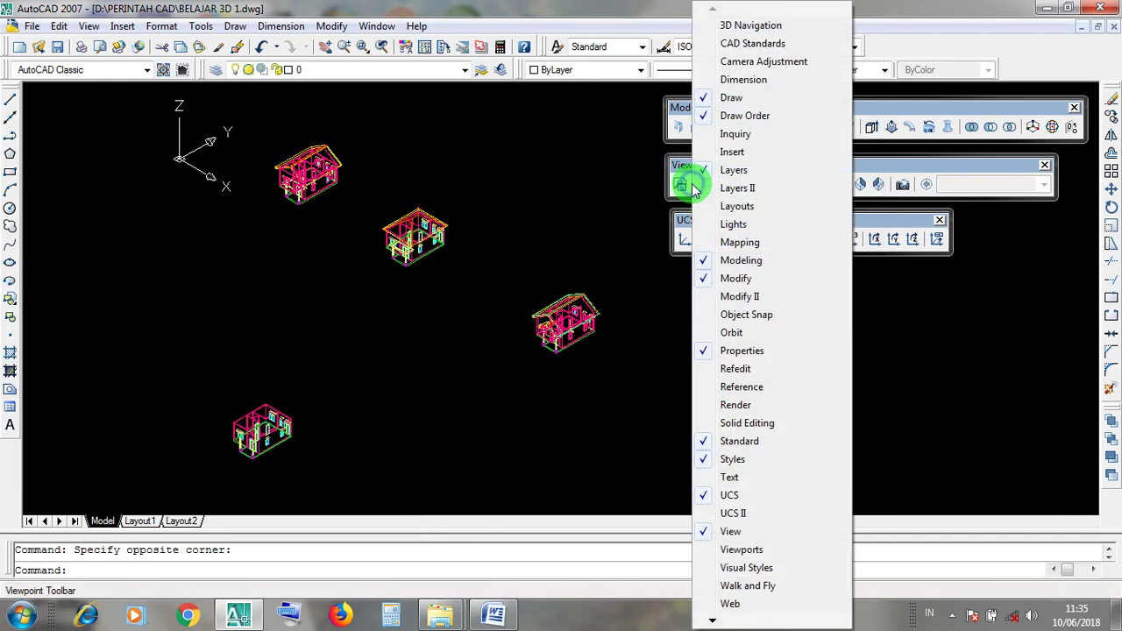
{"action": "right_click", "coordinate": [889, 131]}
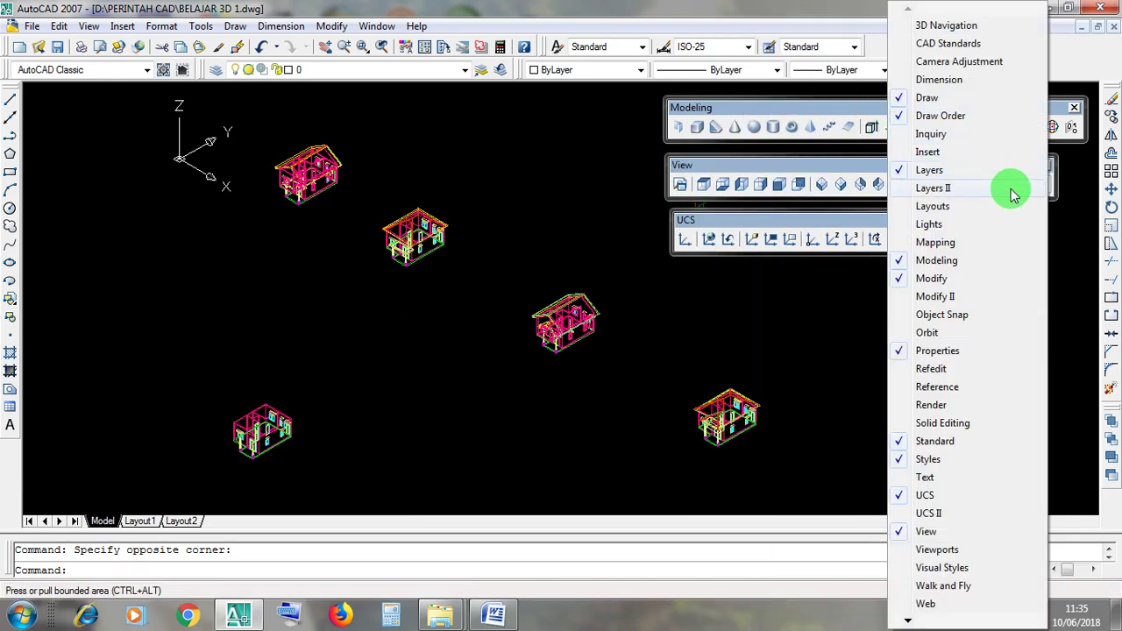
{"action": "right_click", "coordinate": [1109, 192]}
{"action": "right_click", "coordinate": [1113, 202]}
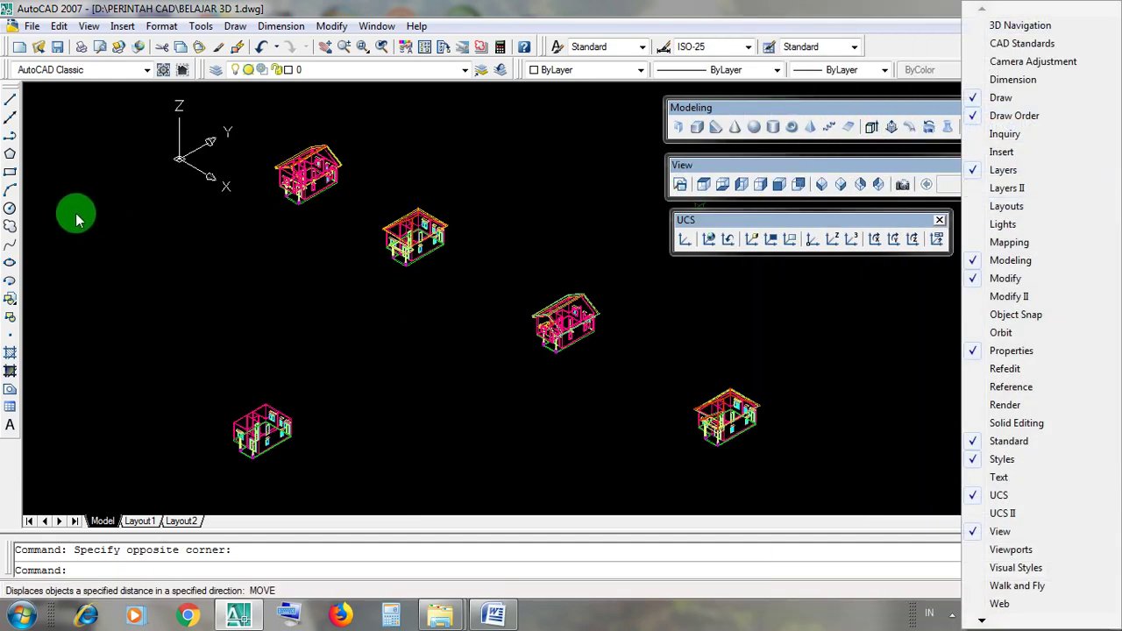
{"action": "right_click", "coordinate": [10, 209]}
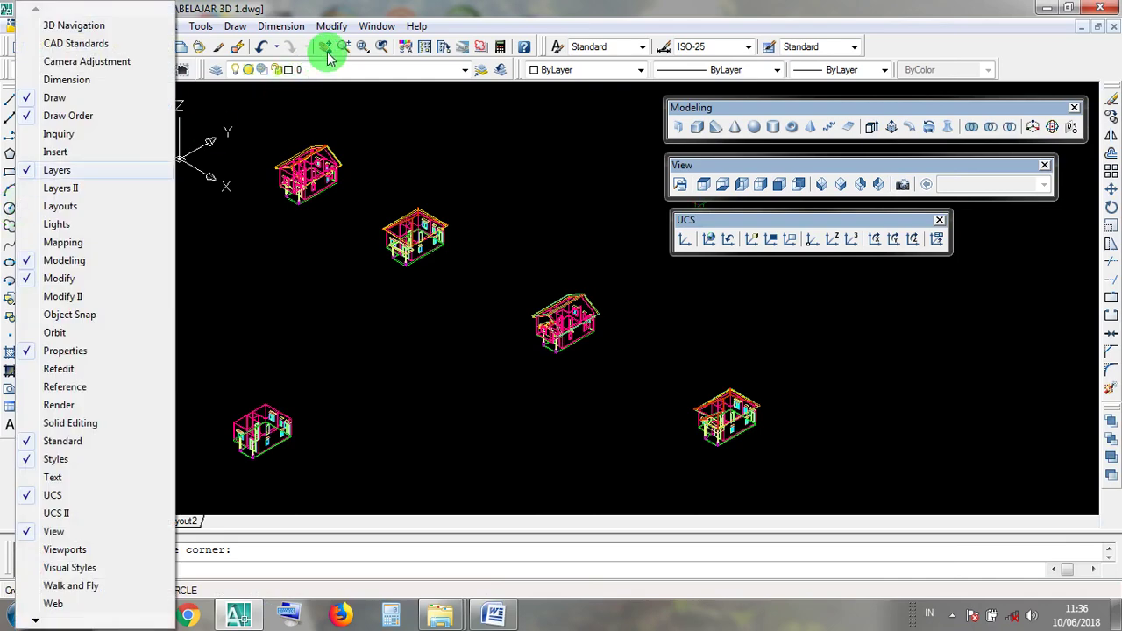
{"action": "right_click", "coordinate": [1109, 196]}
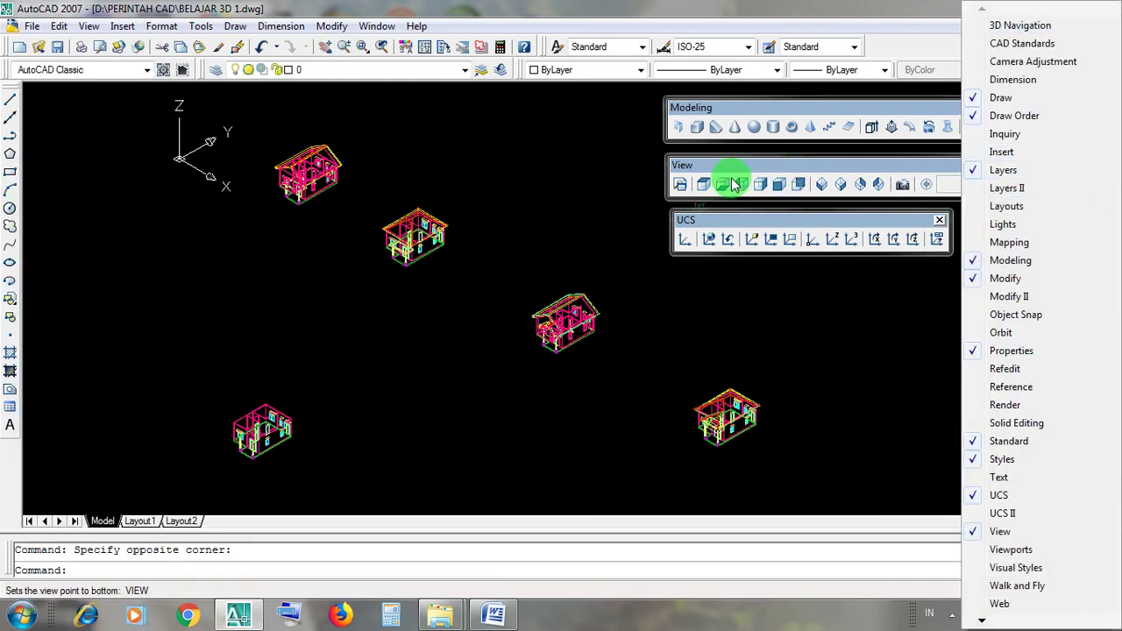
{"action": "right_click", "coordinate": [733, 184]}
{"action": "right_click", "coordinate": [712, 240]}
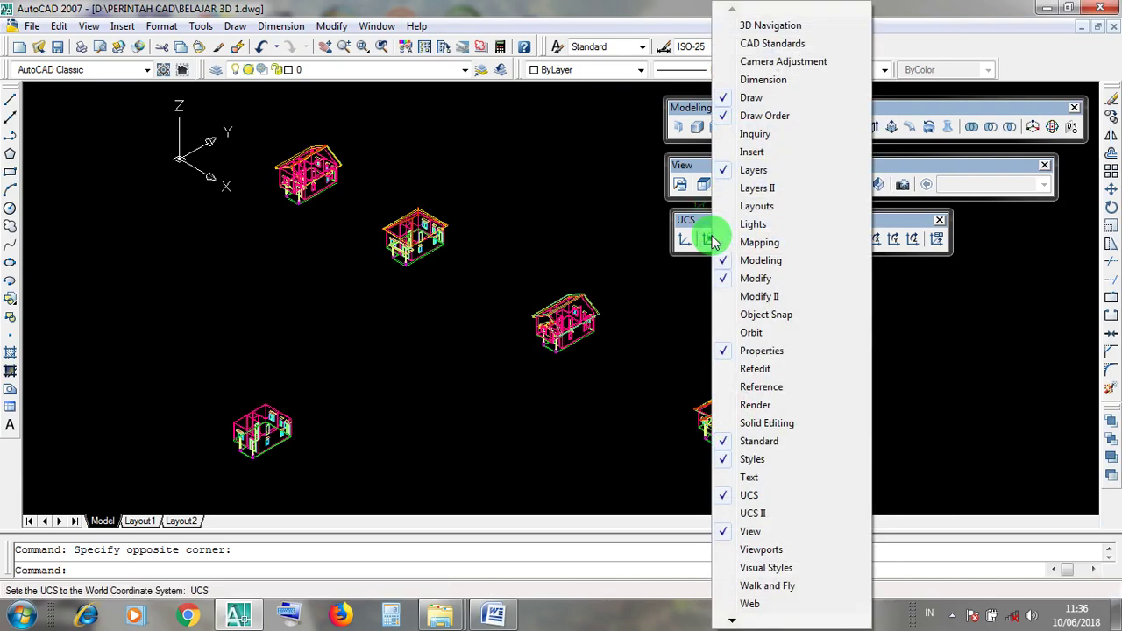
{"action": "right_click", "coordinate": [371, 47]}
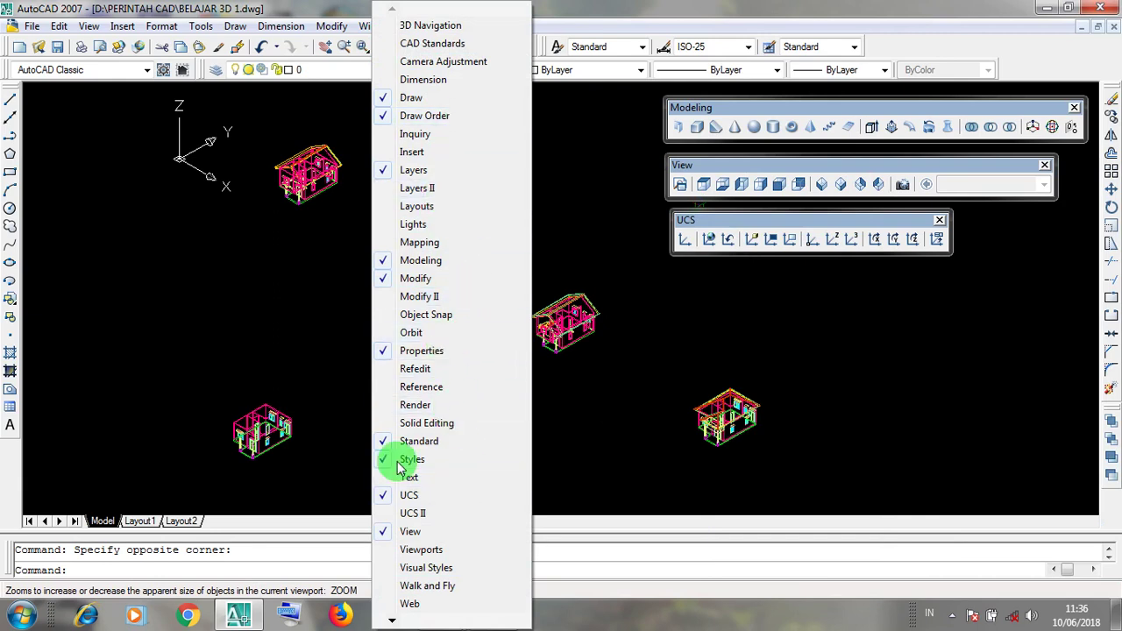
{"action": "left_click", "coordinate": [672, 624]}
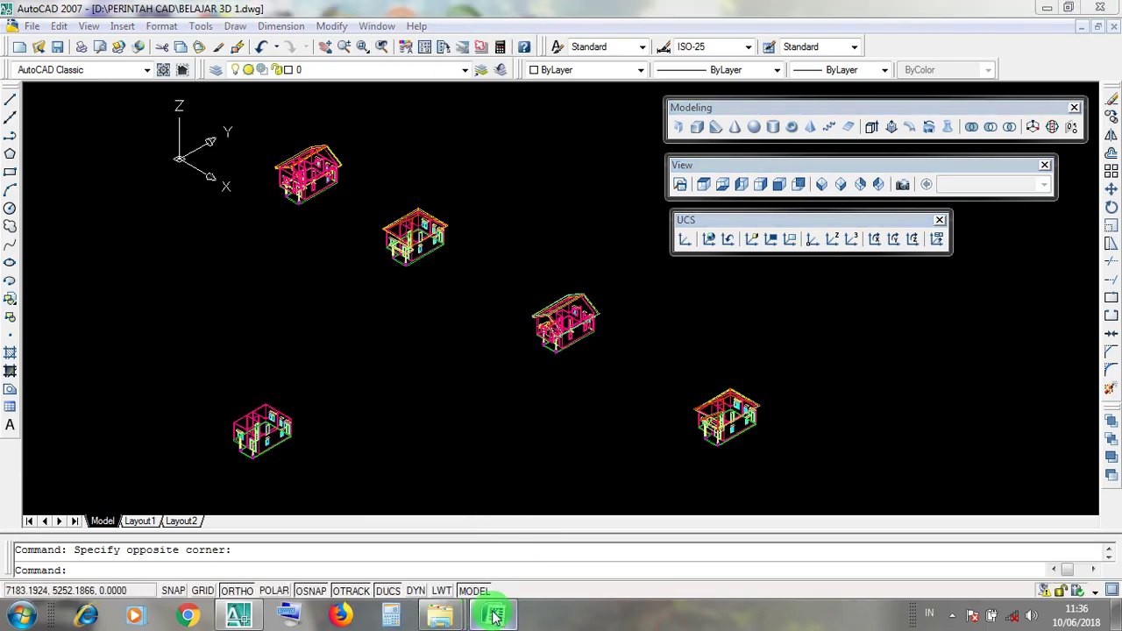
{"action": "left_click", "coordinate": [495, 618]}
{"action": "left_click", "coordinate": [495, 618]}
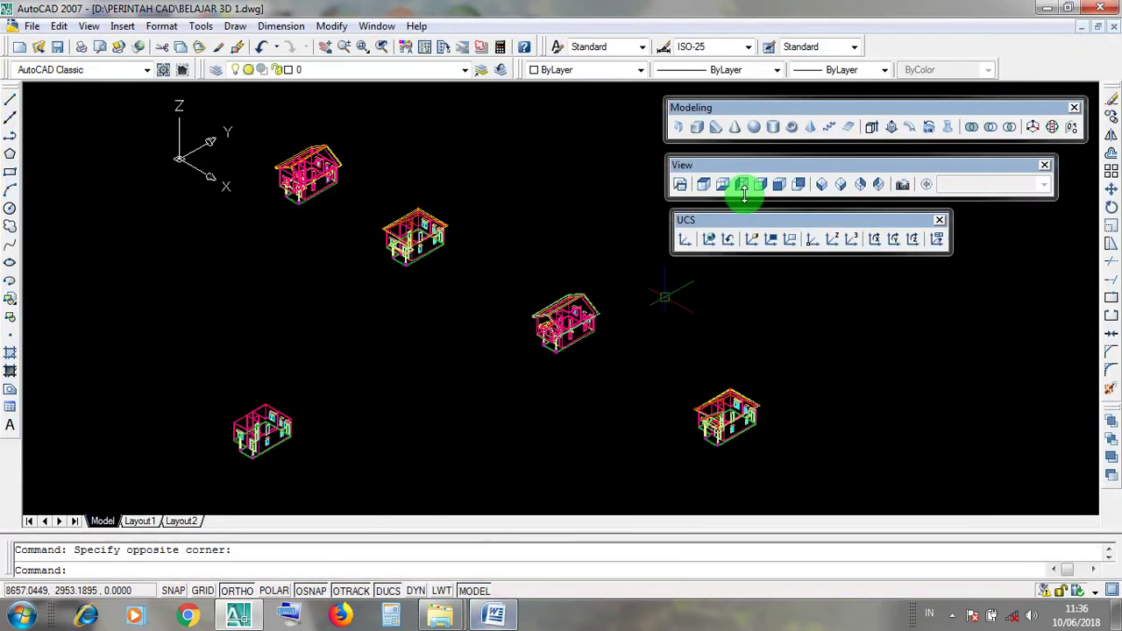
Show the Visual Styles toolbar and place it floating directly below the UCS toolbar
{"action": "right_click", "coordinate": [388, 50]}
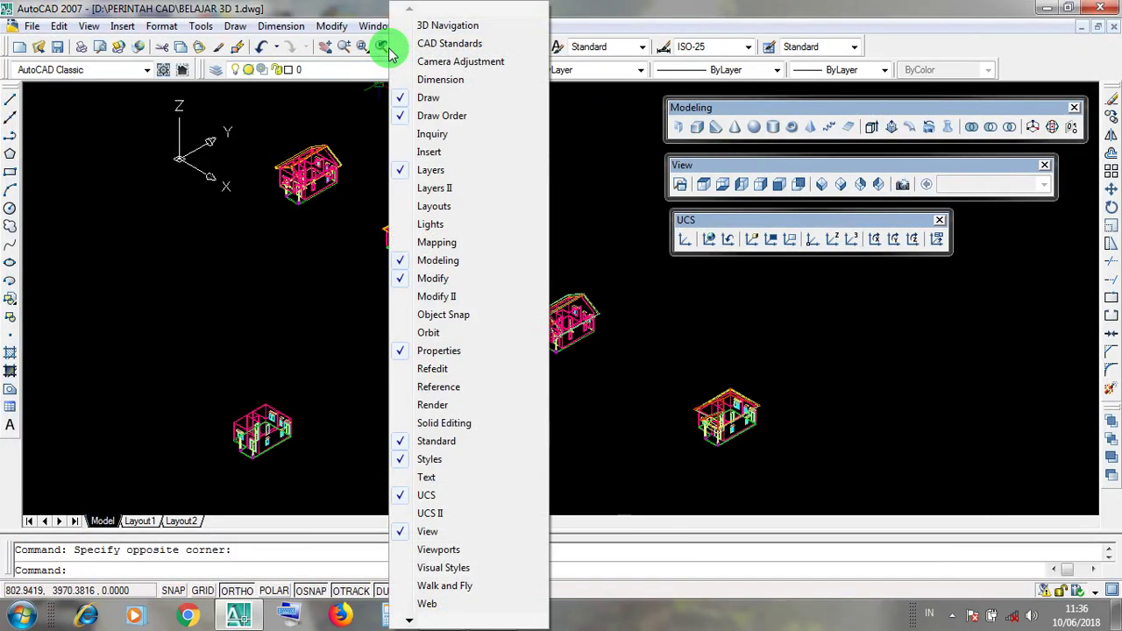
{"action": "right_click", "coordinate": [291, 48]}
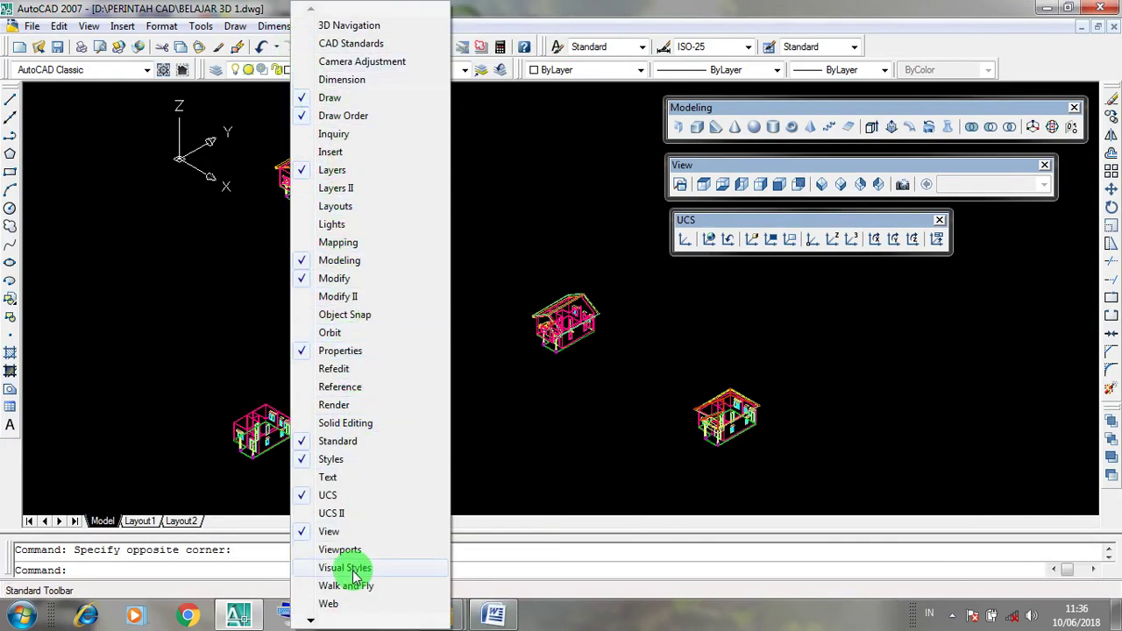
{"action": "left_click", "coordinate": [235, 44]}
{"action": "right_click", "coordinate": [237, 45]}
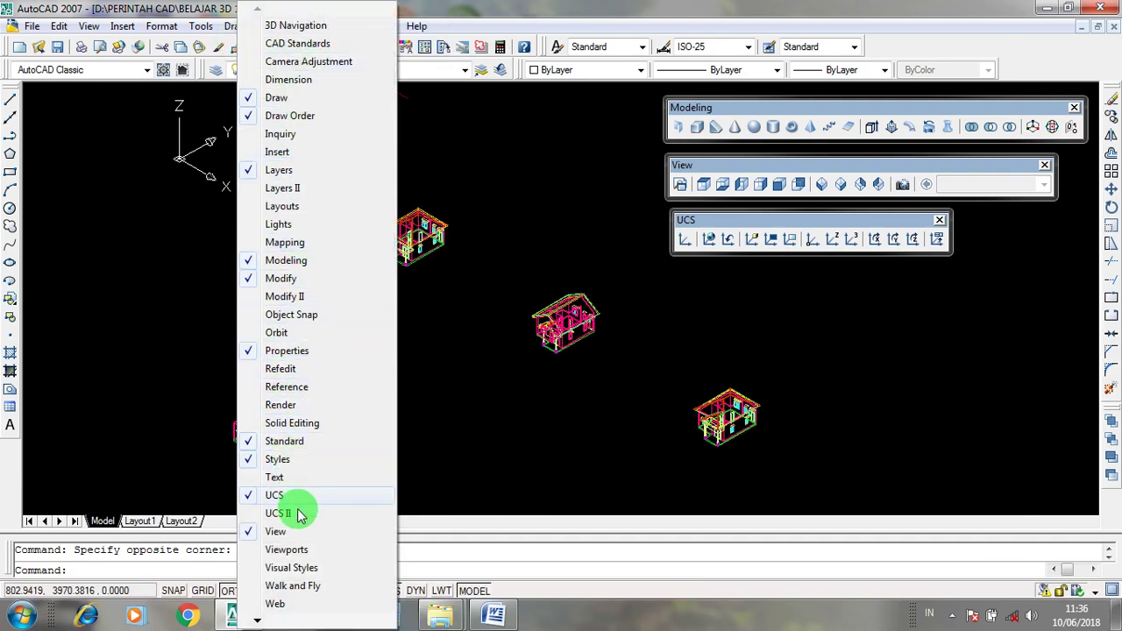
{"action": "left_click", "coordinate": [303, 568]}
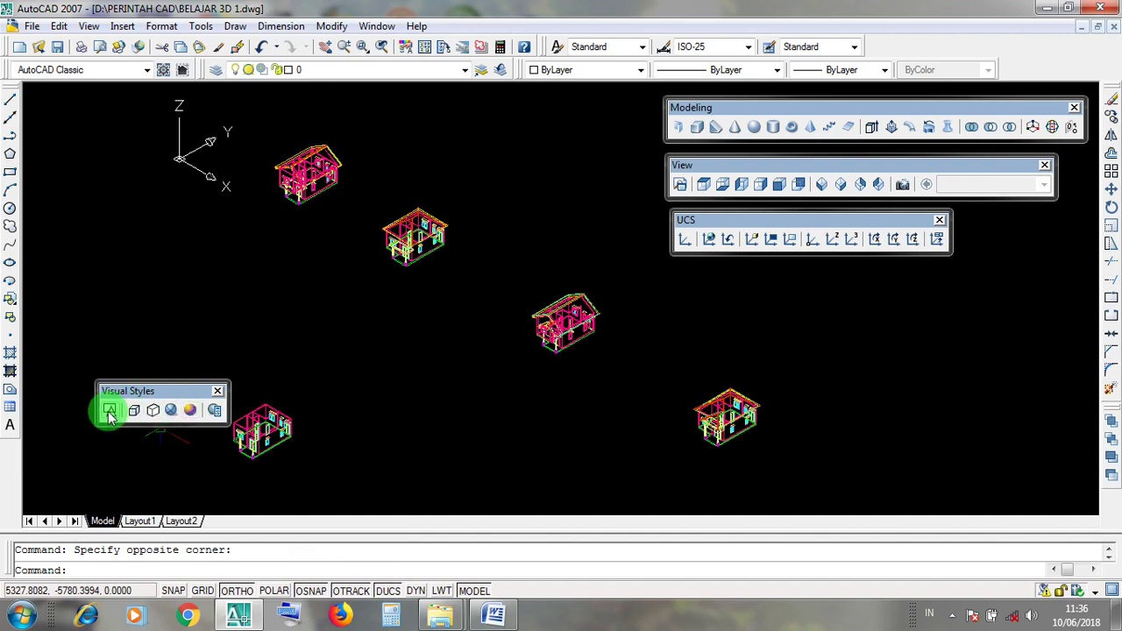
{"action": "left_click_drag", "start_coordinate": [148, 394], "coordinate": [147, 394]}
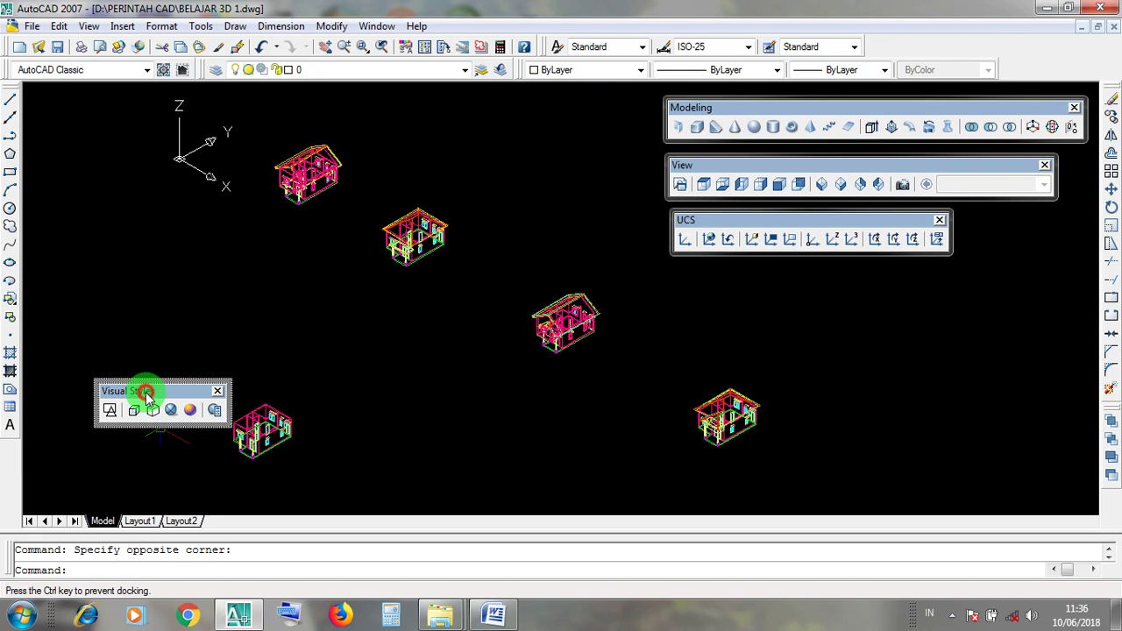
{"action": "mouse_move", "coordinate": [148, 395]}
{"action": "left_mouse_down"}
{"action": "mouse_move", "coordinate": [693, 296]}
{"action": "mouse_move", "coordinate": [725, 279]}
{"action": "left_mouse_up"}
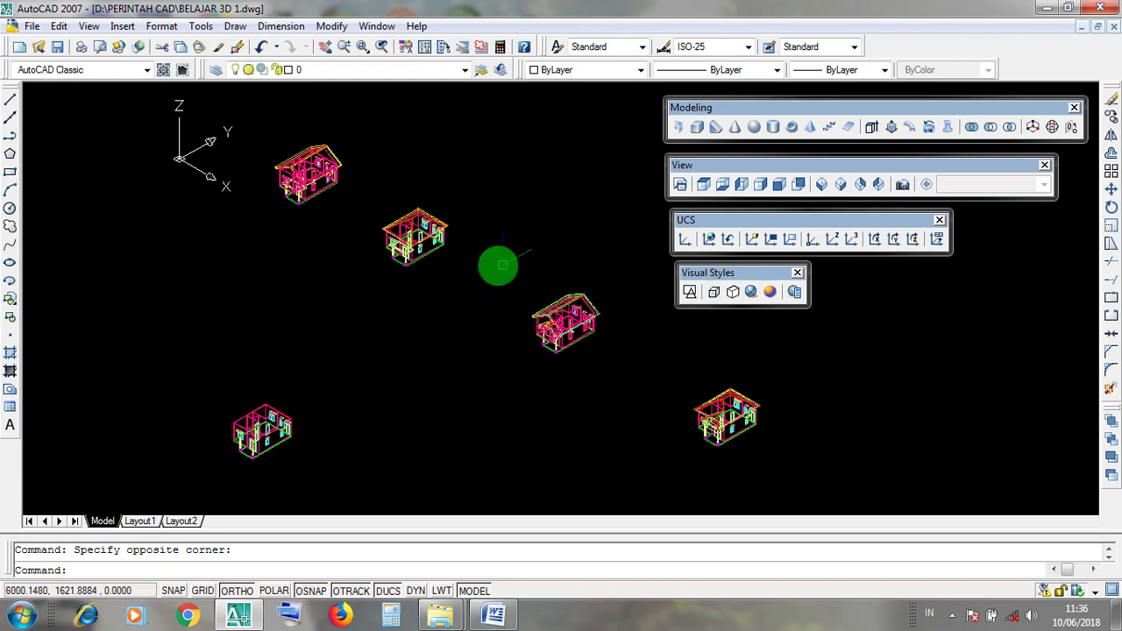
Switch to the LAYER 3D document in Word and check the ORBIT entry in the TAB 3D list
{"action": "left_click", "coordinate": [1043, 8]}
{"action": "left_click", "coordinate": [482, 617]}
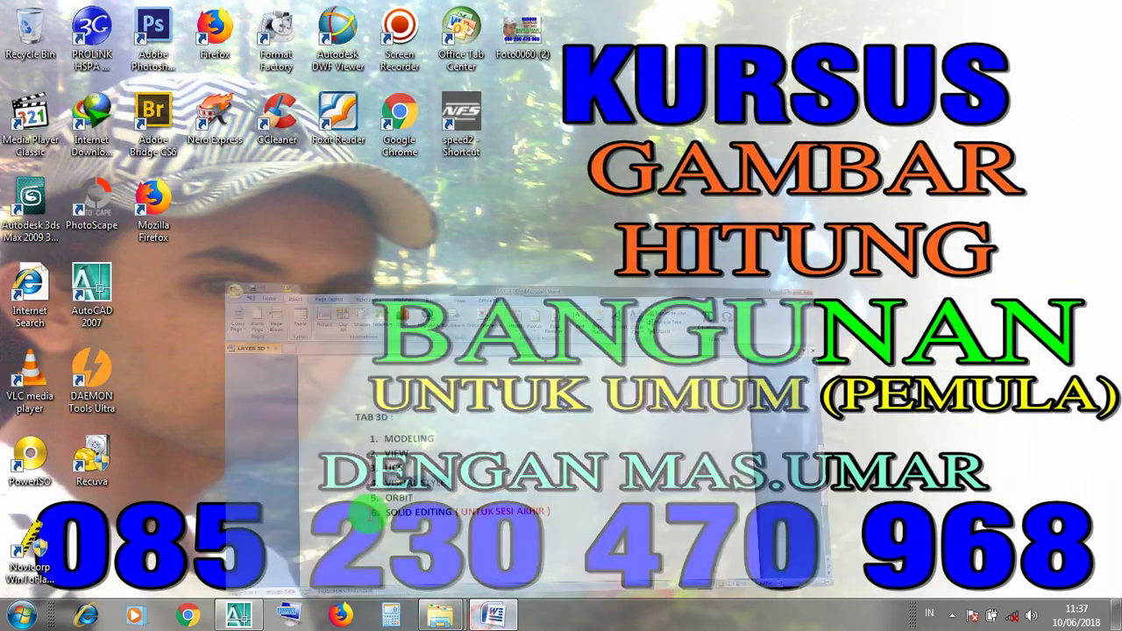
{"action": "double_click", "coordinate": [318, 415]}
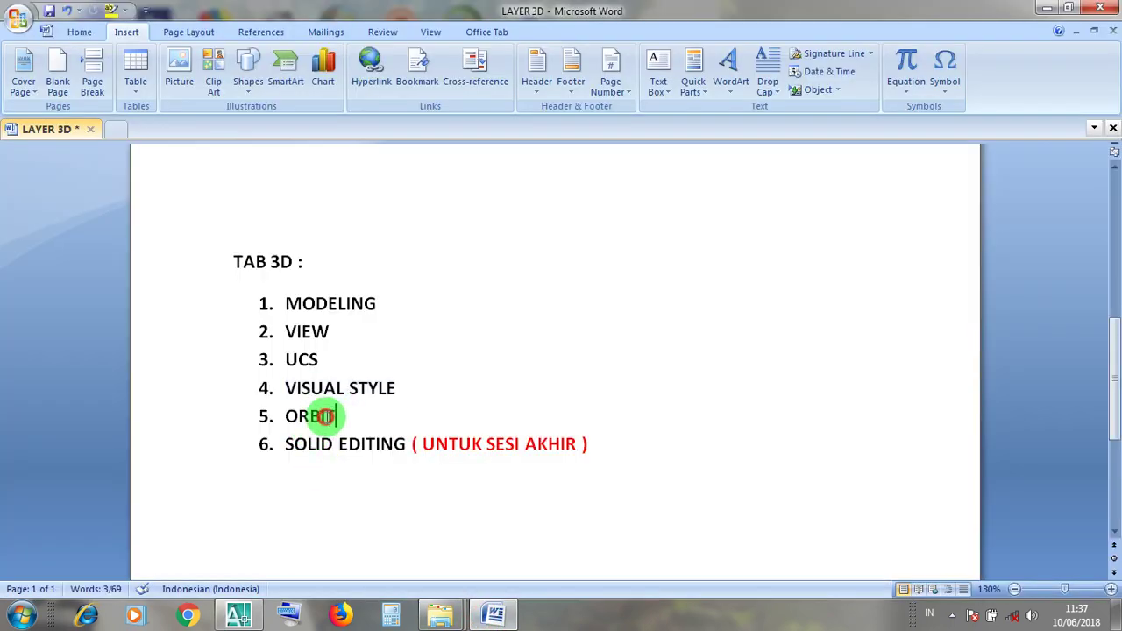
{"action": "left_click", "coordinate": [368, 424]}
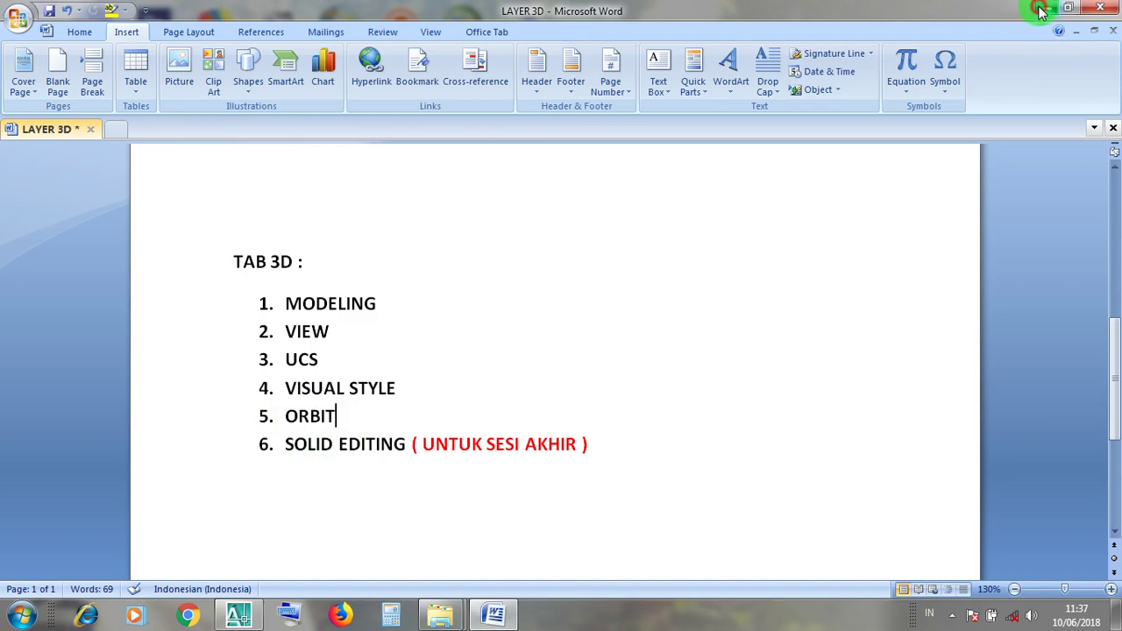
Return to AutoCAD, show the Orbit toolbar and place it floating beside the Visual Styles toolbar, below the UCS toolbar
{"action": "left_click", "coordinate": [1040, 9]}
{"action": "left_click", "coordinate": [240, 616]}
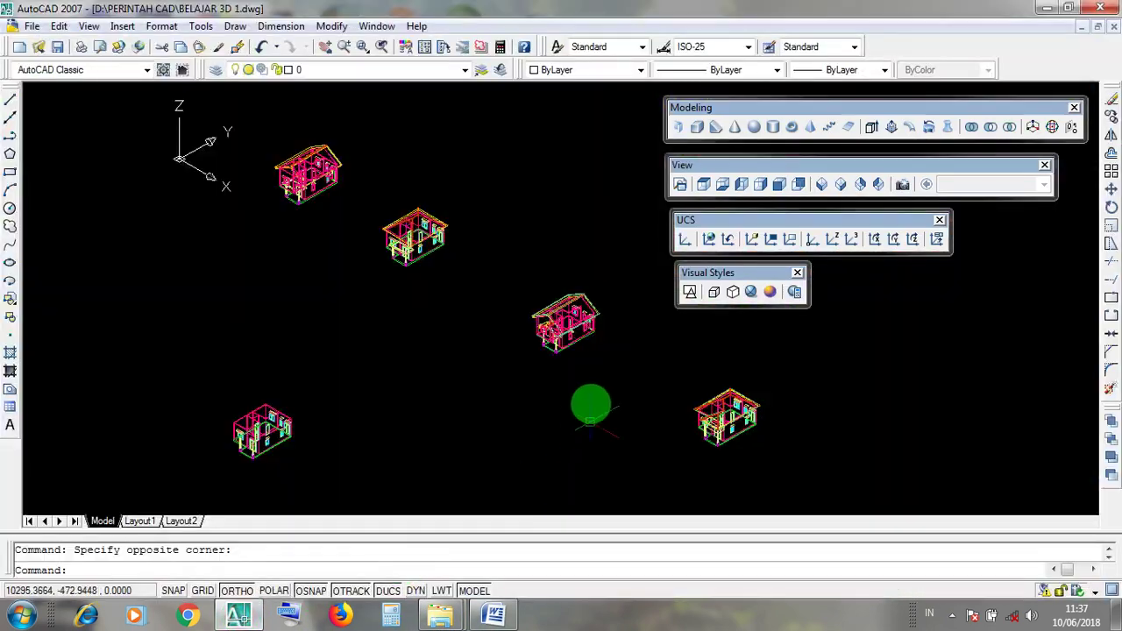
{"action": "right_click", "coordinate": [427, 50]}
{"action": "right_click", "coordinate": [730, 183]}
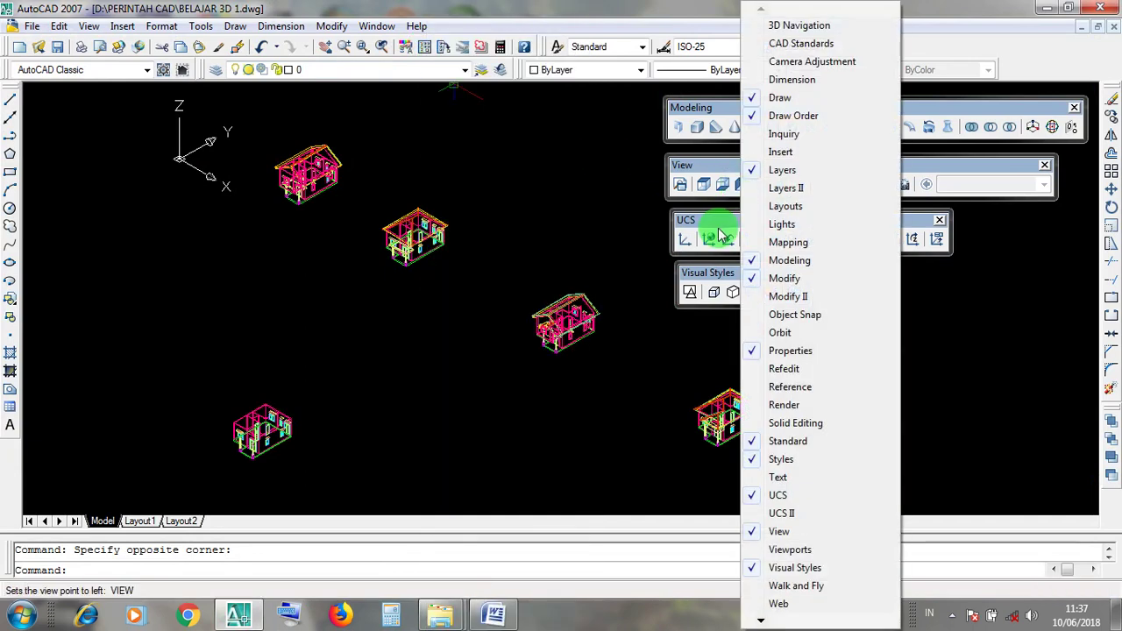
{"action": "right_click", "coordinate": [717, 236]}
{"action": "right_click", "coordinate": [714, 240]}
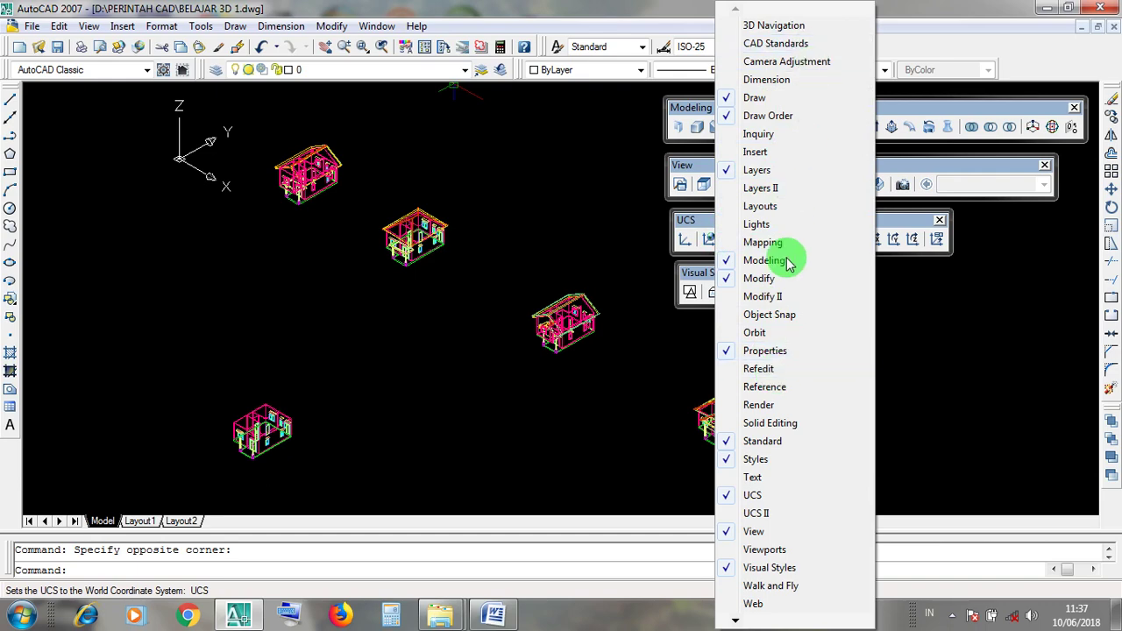
{"action": "right_click", "coordinate": [368, 49]}
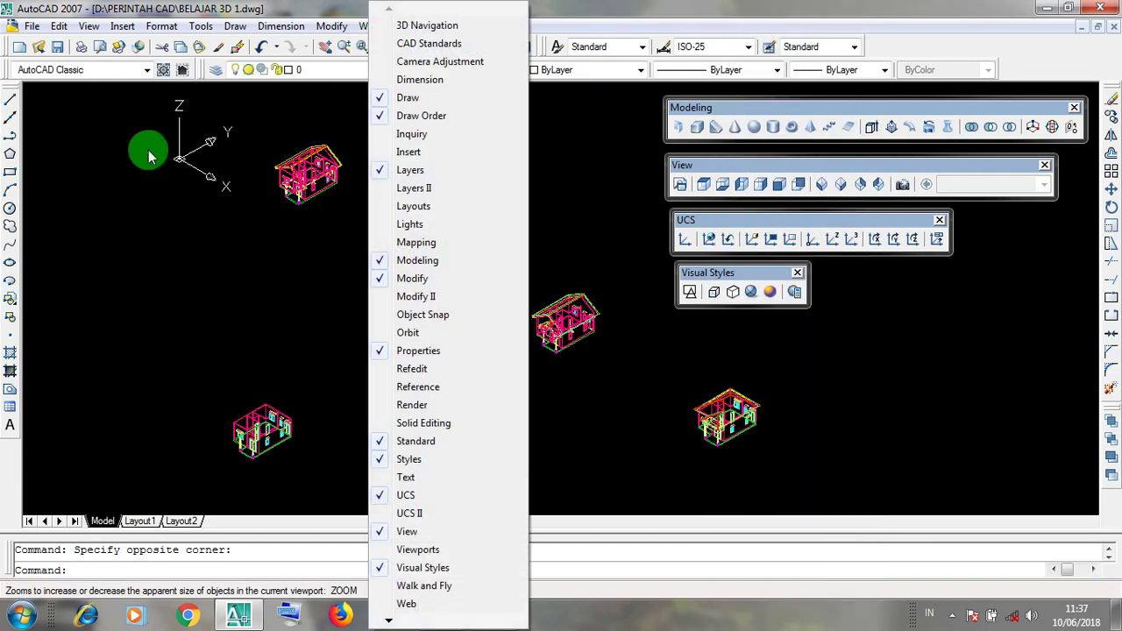
{"action": "left_click", "coordinate": [7, 149]}
{"action": "right_click", "coordinate": [7, 149]}
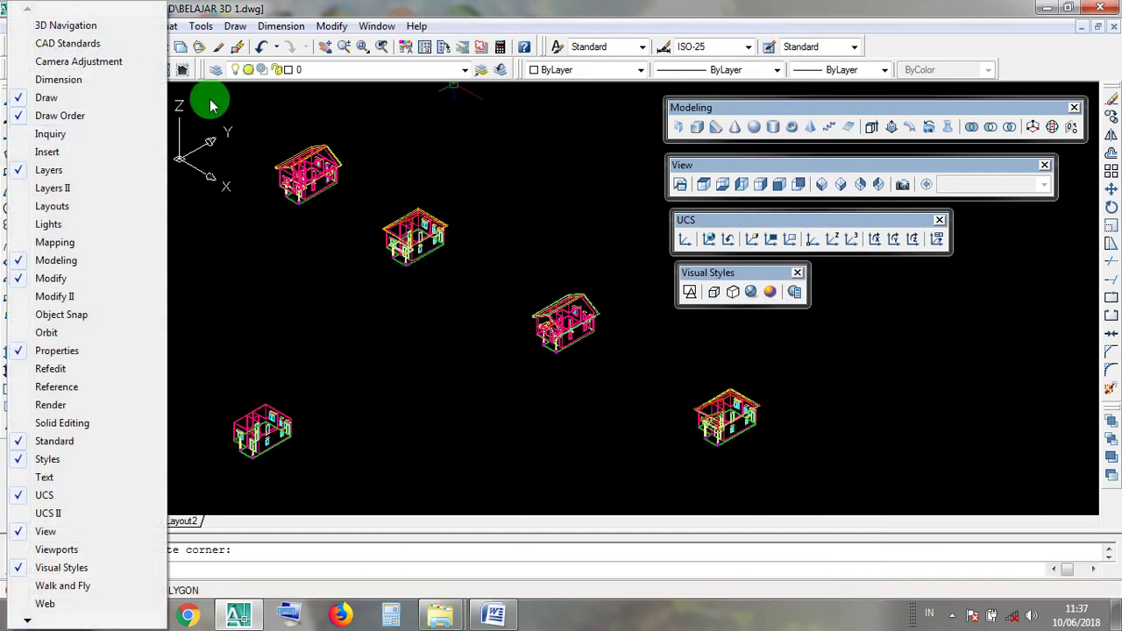
{"action": "right_click", "coordinate": [328, 44]}
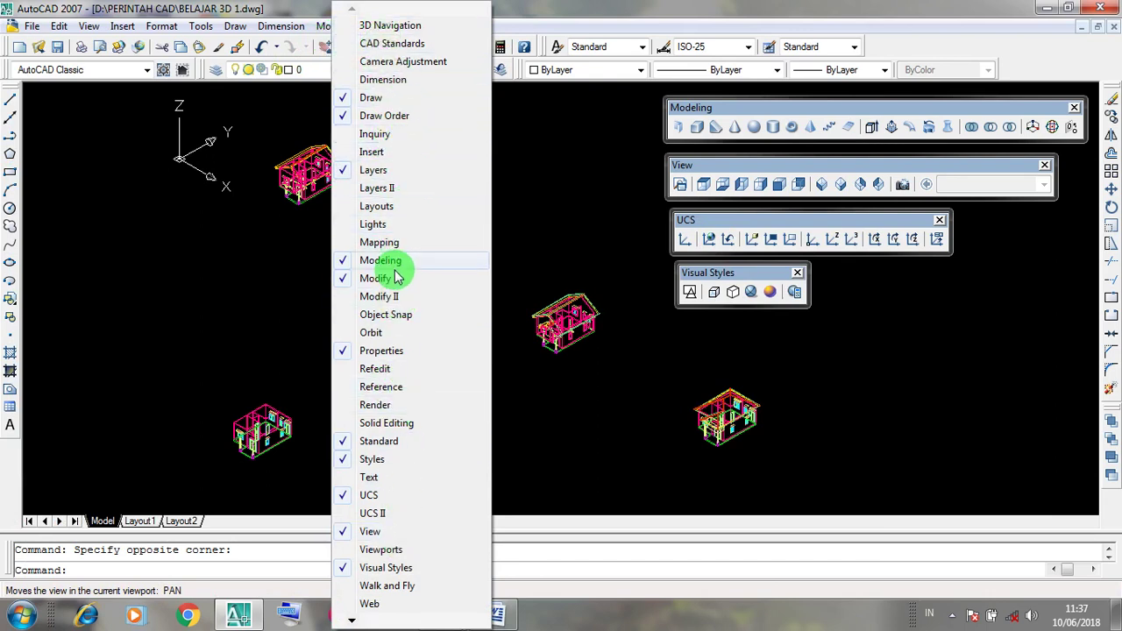
{"action": "left_click", "coordinate": [372, 333]}
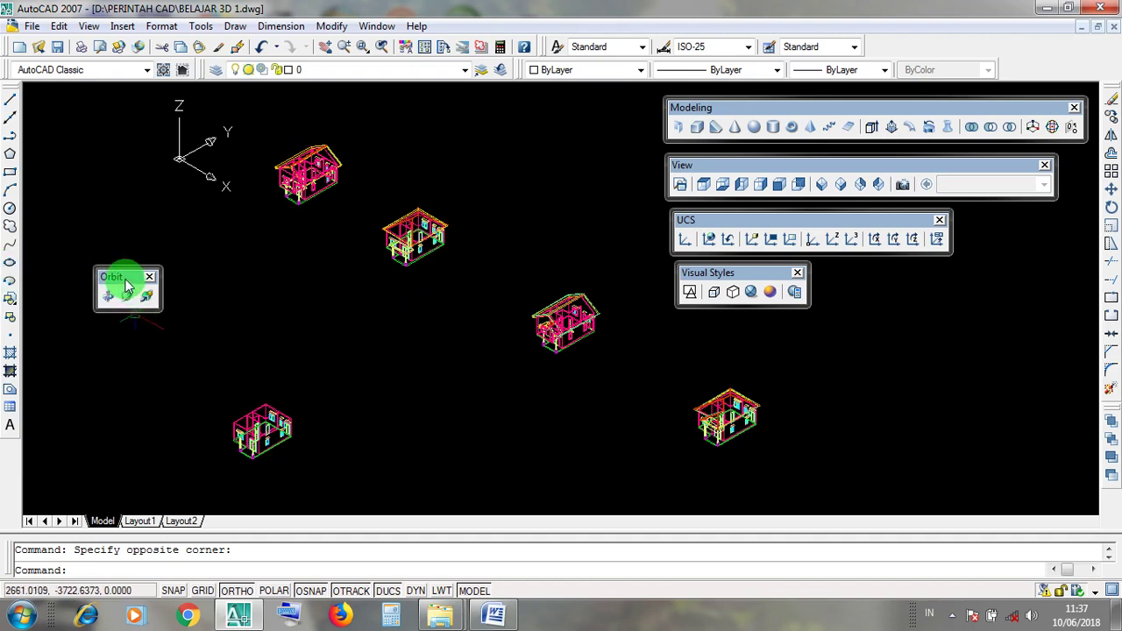
{"action": "left_click_drag", "start_coordinate": [126, 281], "coordinate": [855, 281]}
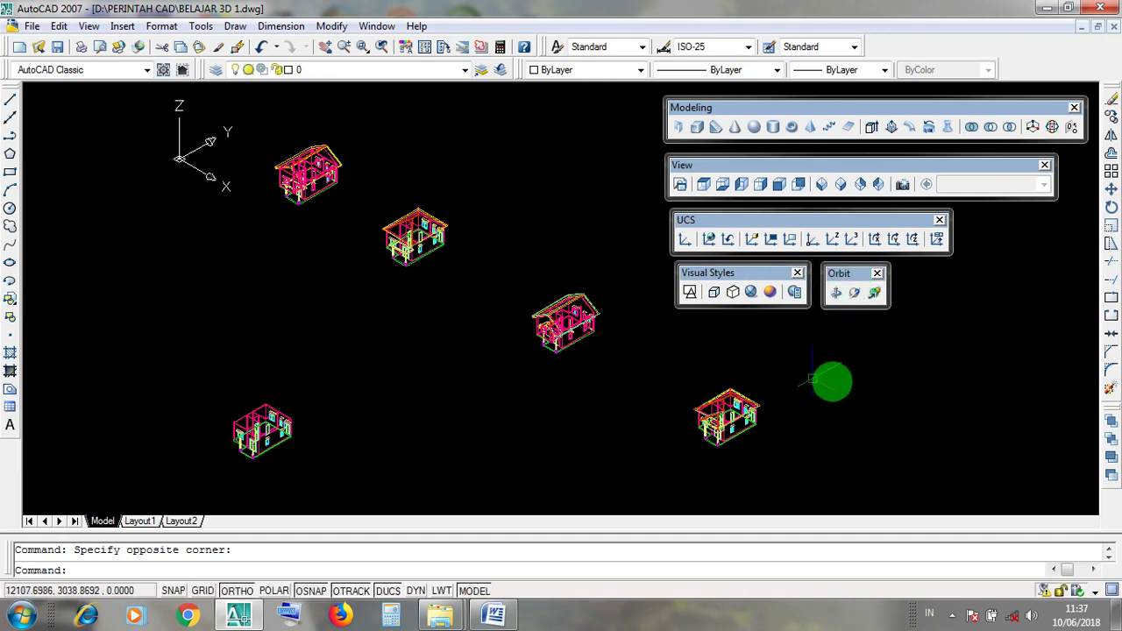
Rearrange the floating View, UCS, Visual Styles and Orbit toolbars into closely stacked rows aligned with the Modeling toolbar's right end
{"action": "middle_click_drag", "start_coordinate": [949, 358], "coordinate": [907, 379]}
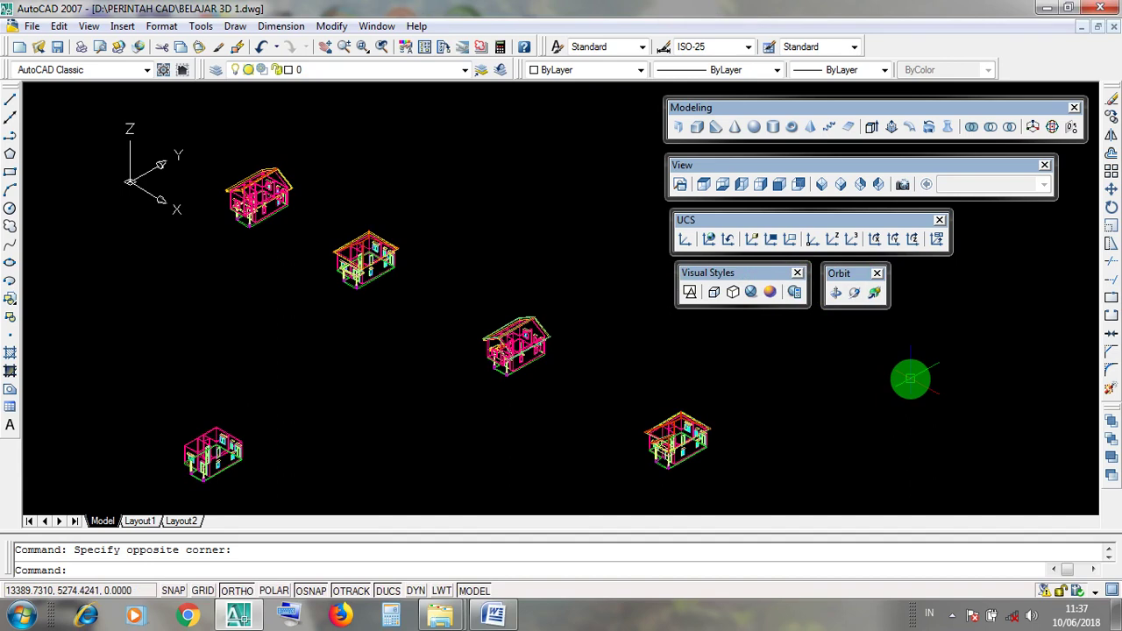
{"action": "left_click_drag", "start_coordinate": [983, 171], "coordinate": [1011, 167]}
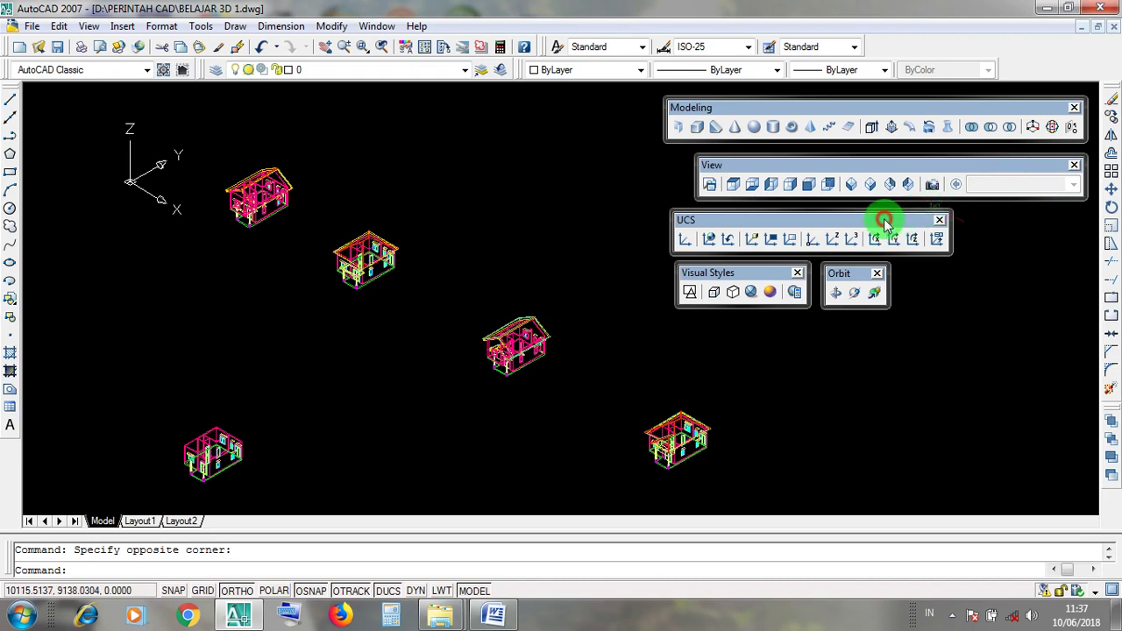
{"action": "left_click_drag", "start_coordinate": [885, 223], "coordinate": [1014, 220]}
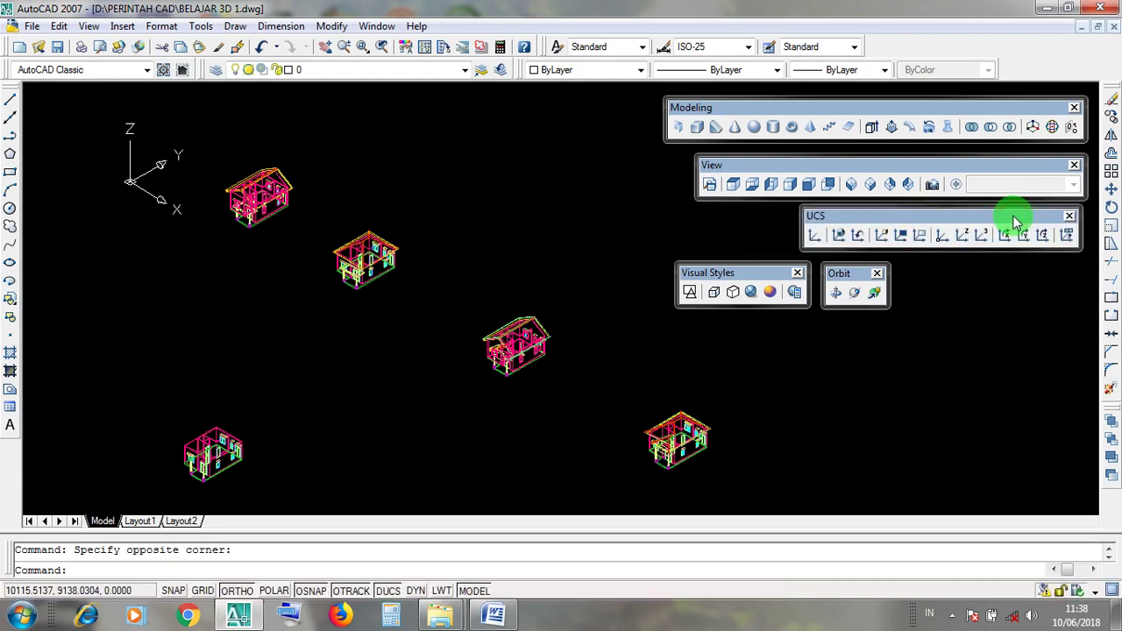
{"action": "left_click_drag", "start_coordinate": [846, 276], "coordinate": [1042, 270]}
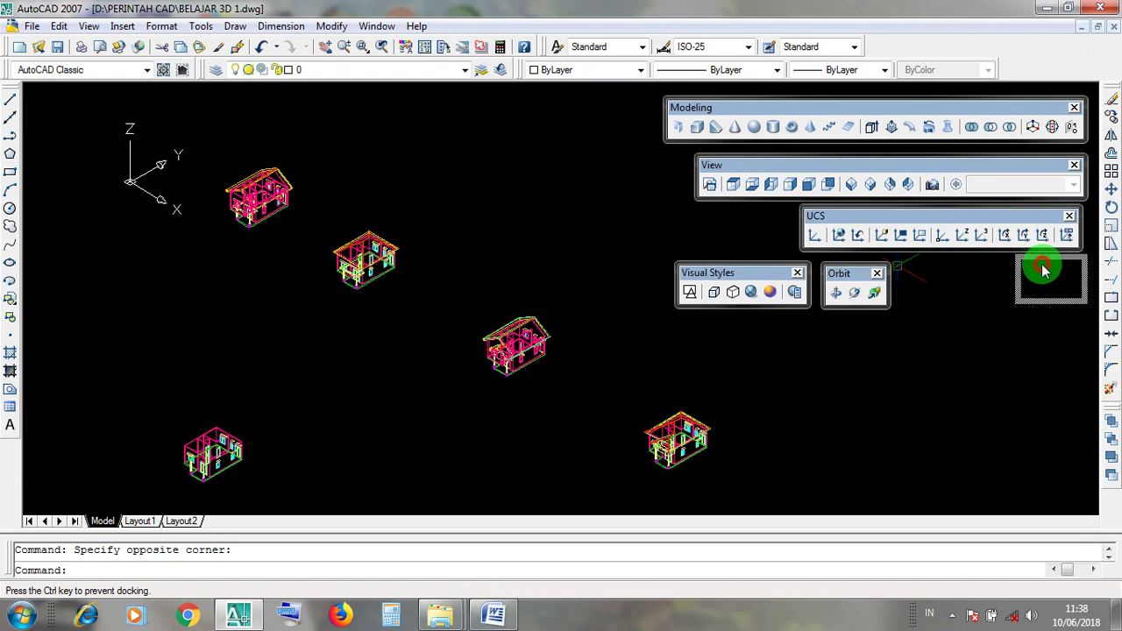
{"action": "left_click_drag", "start_coordinate": [1035, 271], "coordinate": [1036, 273]}
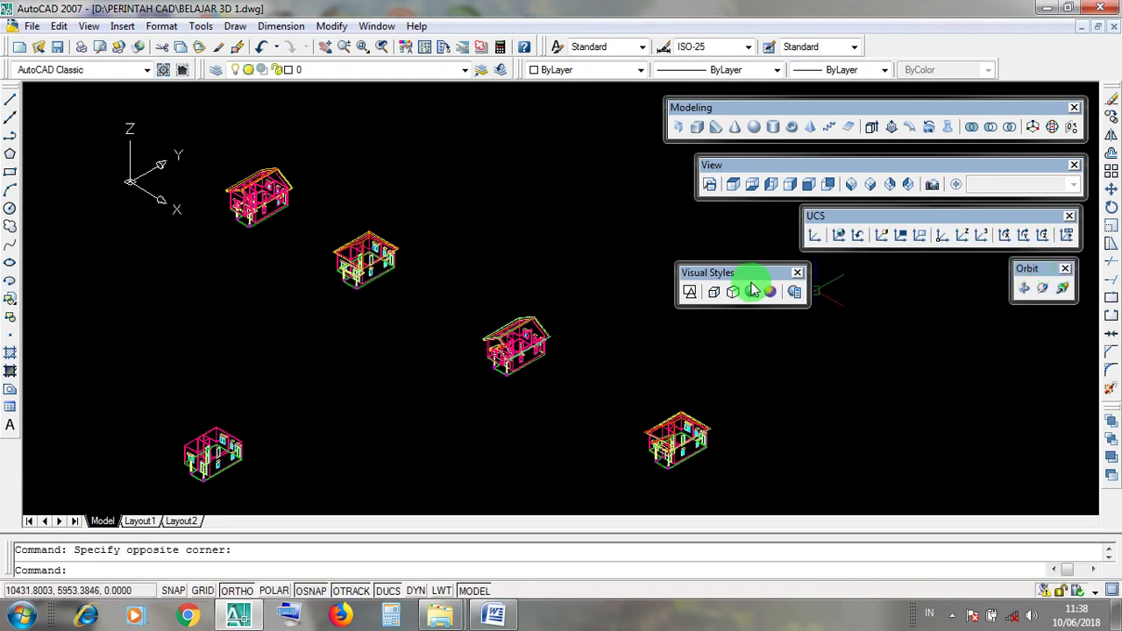
{"action": "left_click_drag", "start_coordinate": [734, 278], "coordinate": [921, 275]}
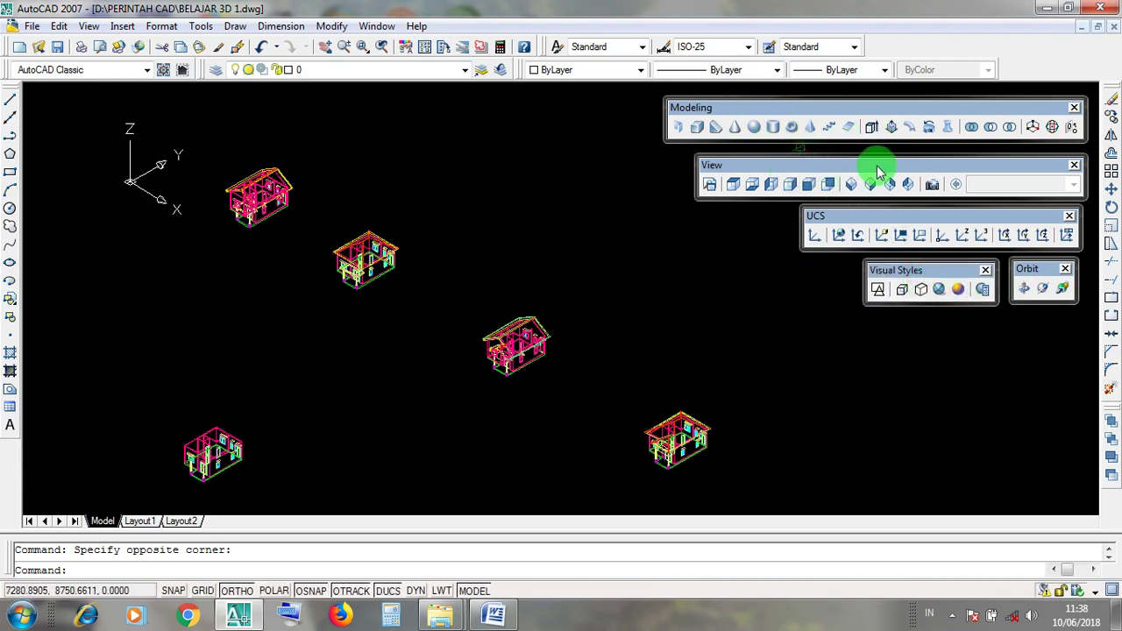
{"action": "left_click_drag", "start_coordinate": [876, 164], "coordinate": [876, 162]}
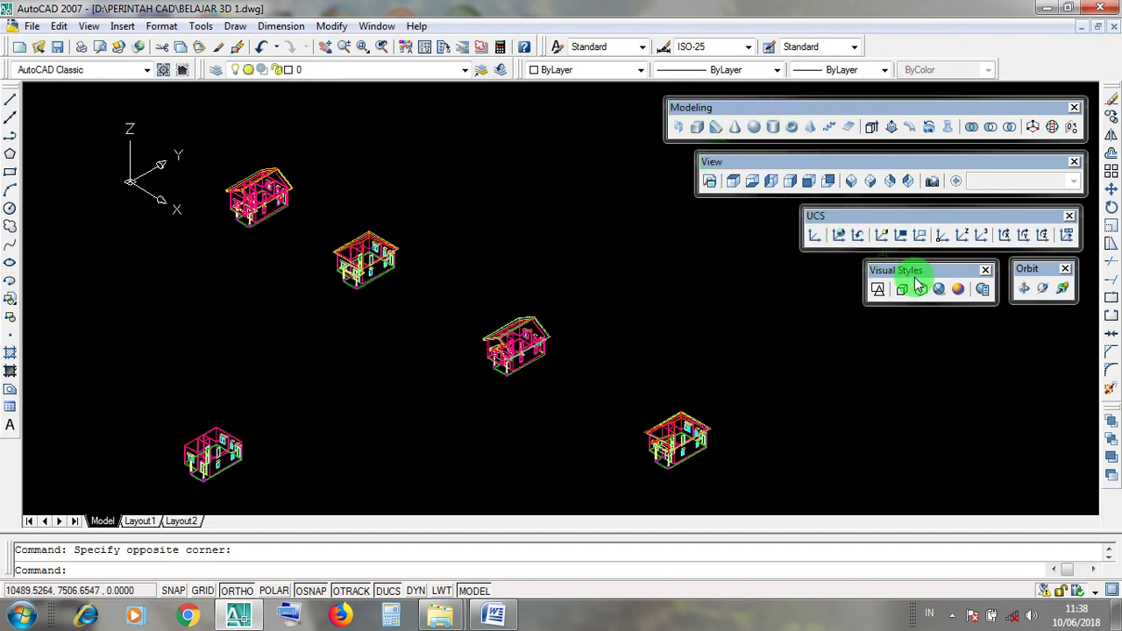
Switch to the LAYER 3D document in Word, check the SOLID EDITING entry in the TAB 3D list, and return to AutoCAD
{"action": "left_click", "coordinate": [1043, 16]}
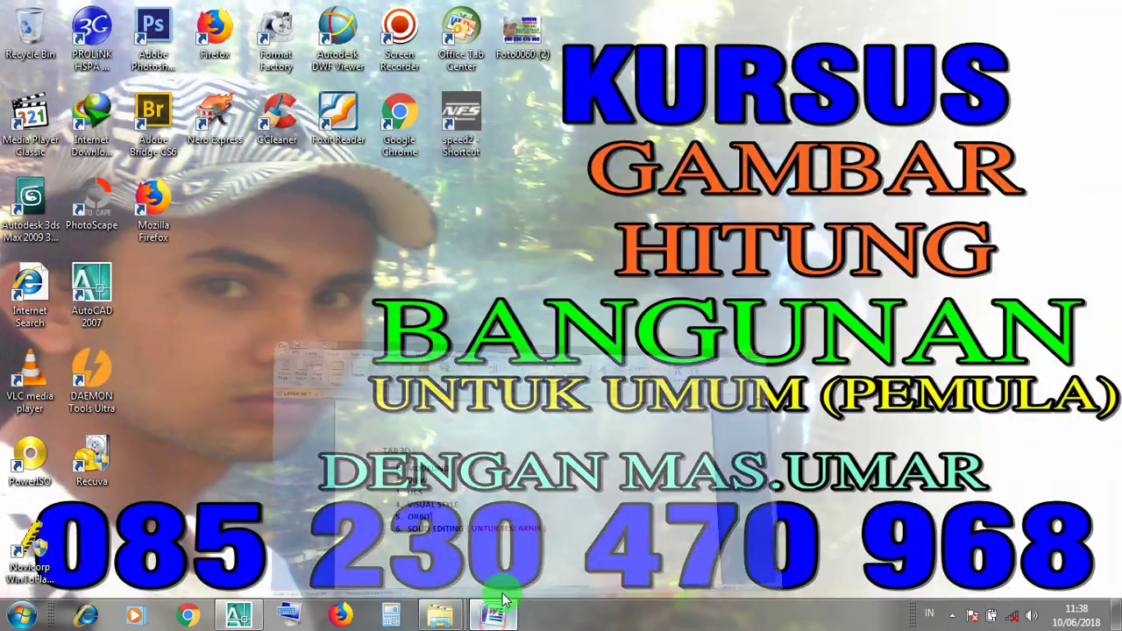
{"action": "left_click", "coordinate": [493, 613]}
{"action": "left_click_drag", "start_coordinate": [407, 445], "coordinate": [262, 447]}
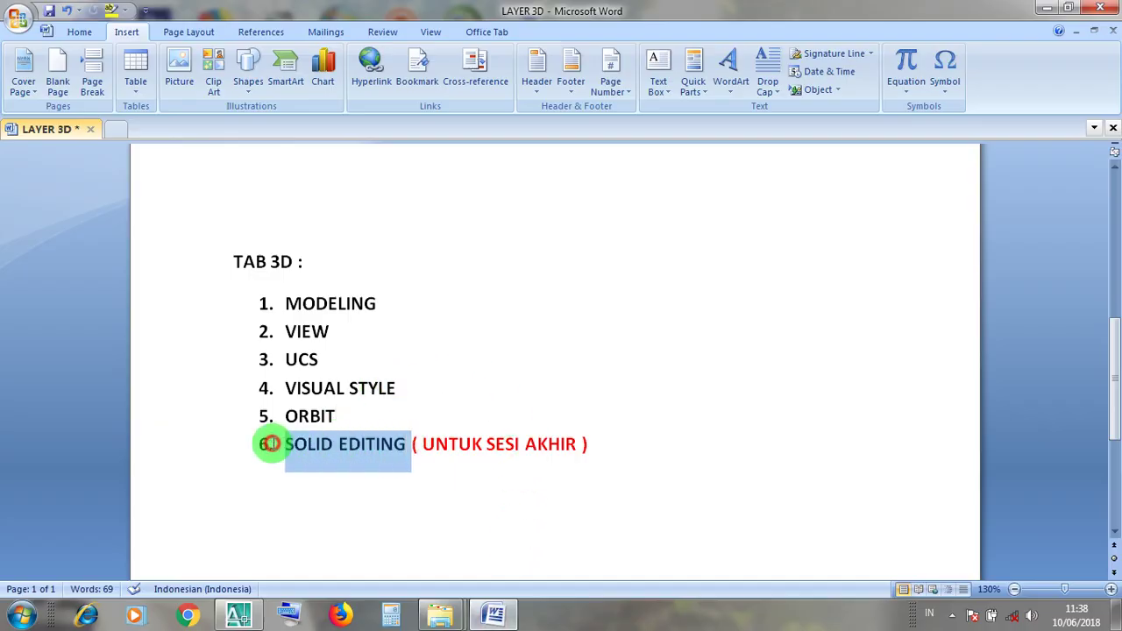
{"action": "left_click", "coordinate": [496, 445]}
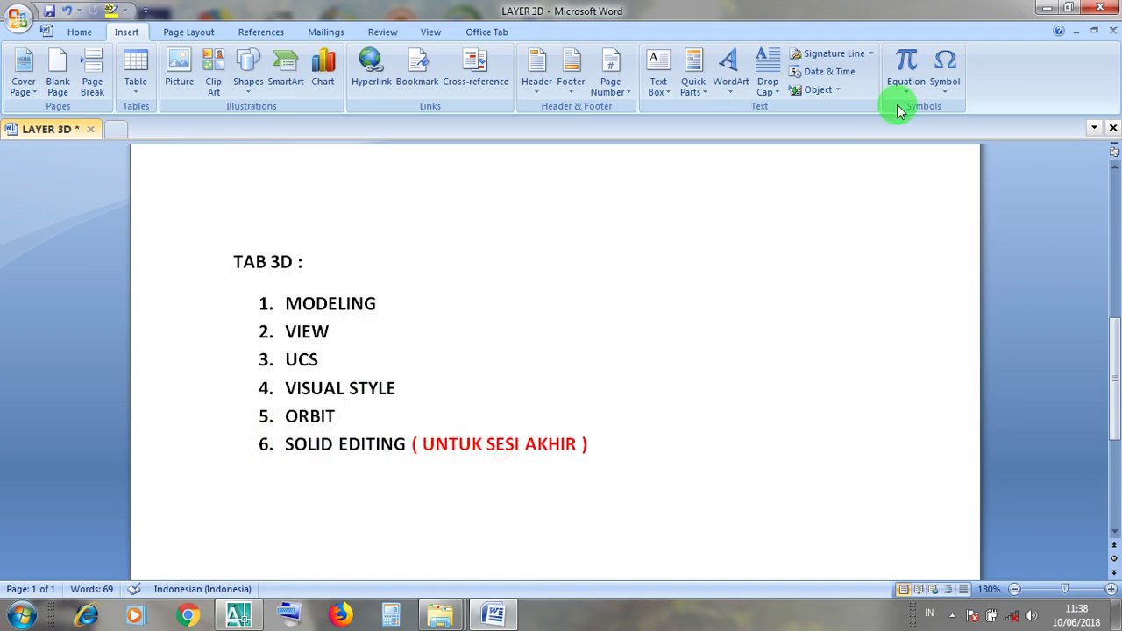
{"action": "left_click", "coordinate": [1044, 11]}
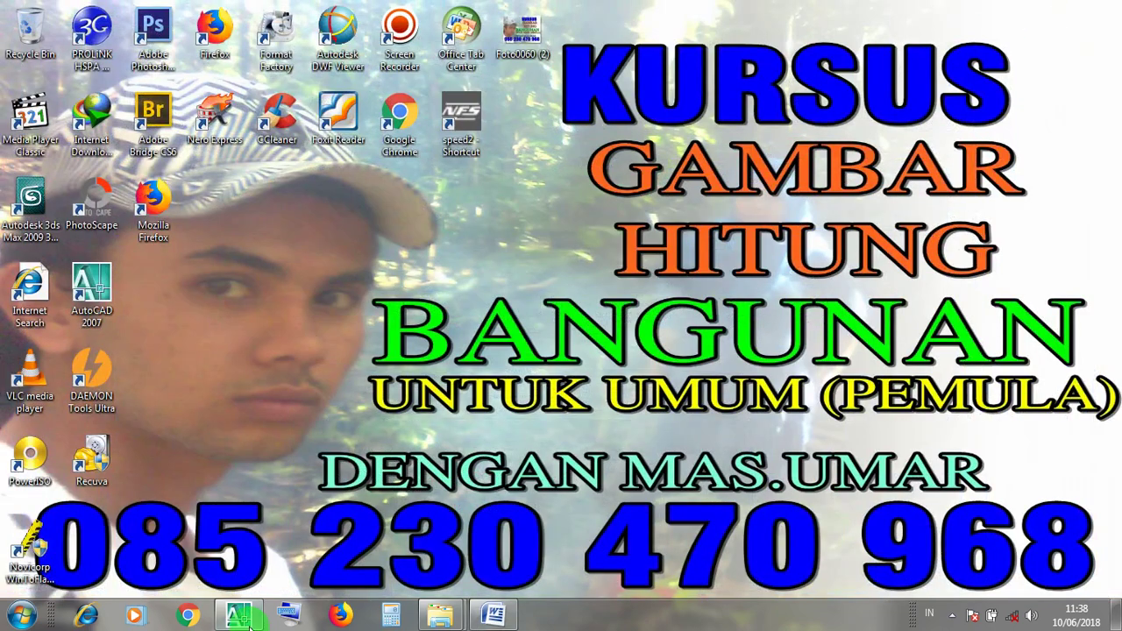
{"action": "left_click", "coordinate": [247, 620]}
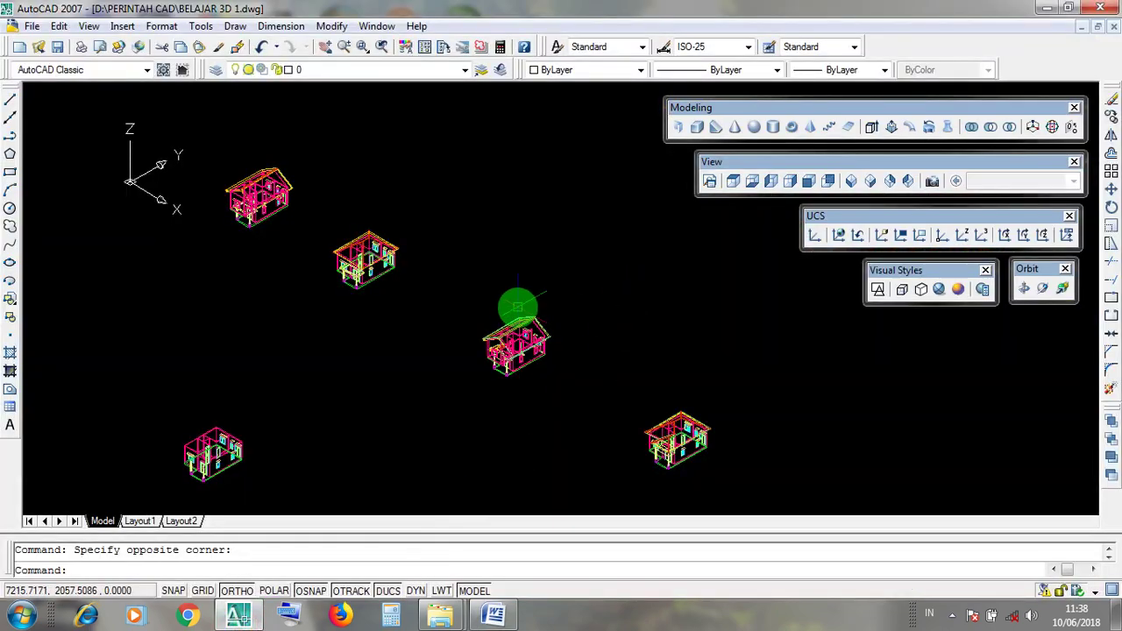
{"action": "left_click", "coordinate": [715, 127]}
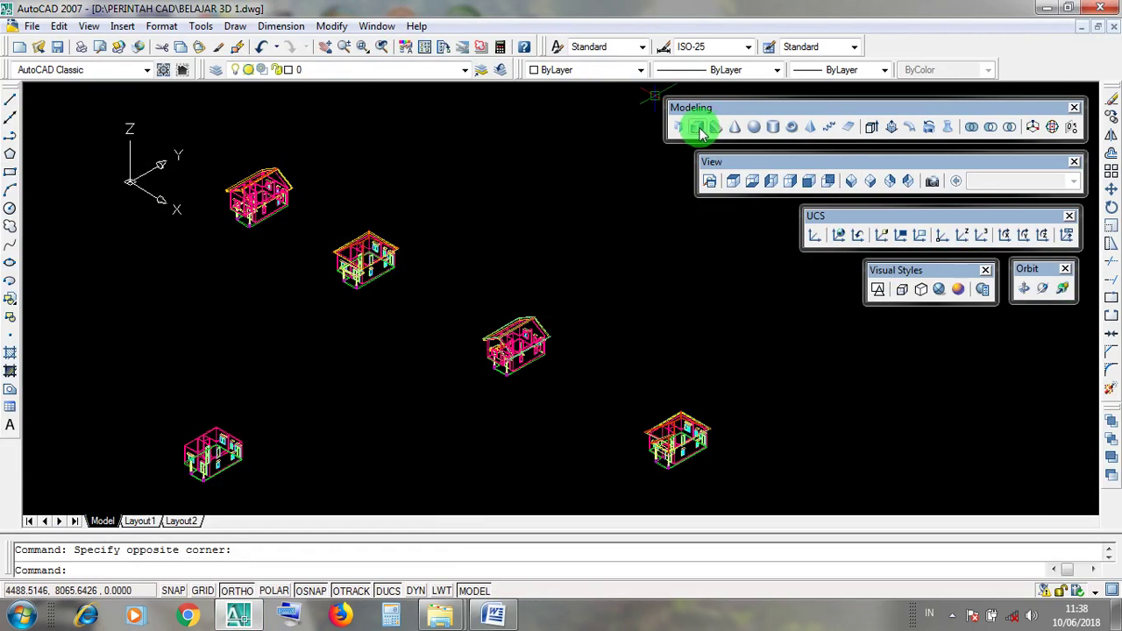
{"action": "right_click", "coordinate": [749, 130]}
{"action": "left_click", "coordinate": [424, 50]}
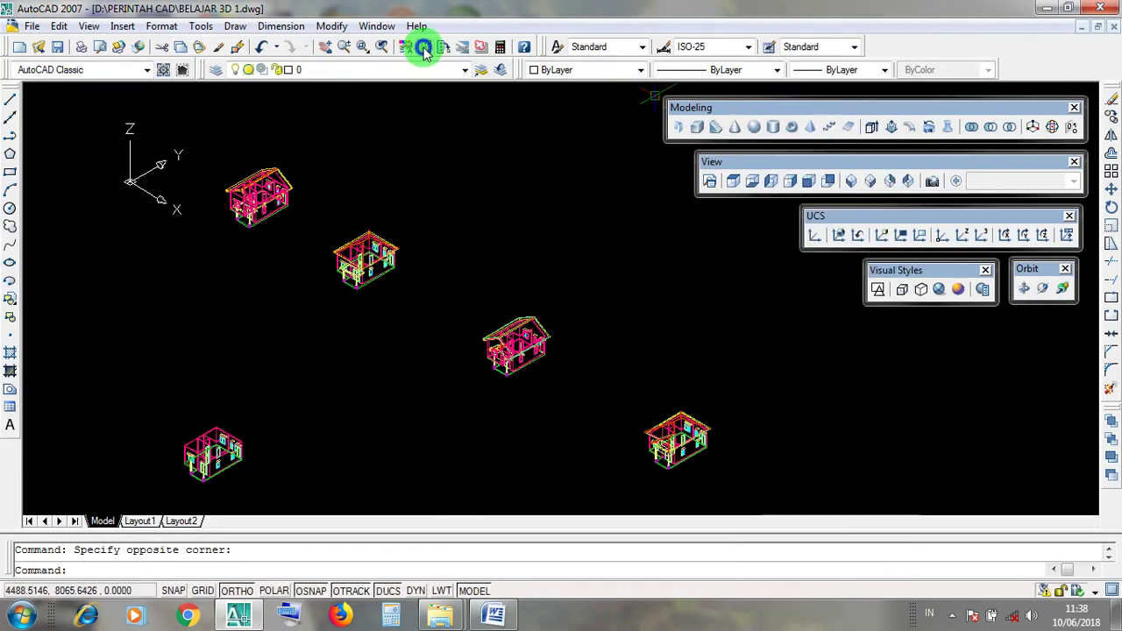
{"action": "right_click", "coordinate": [424, 50]}
{"action": "left_click", "coordinate": [252, 50]}
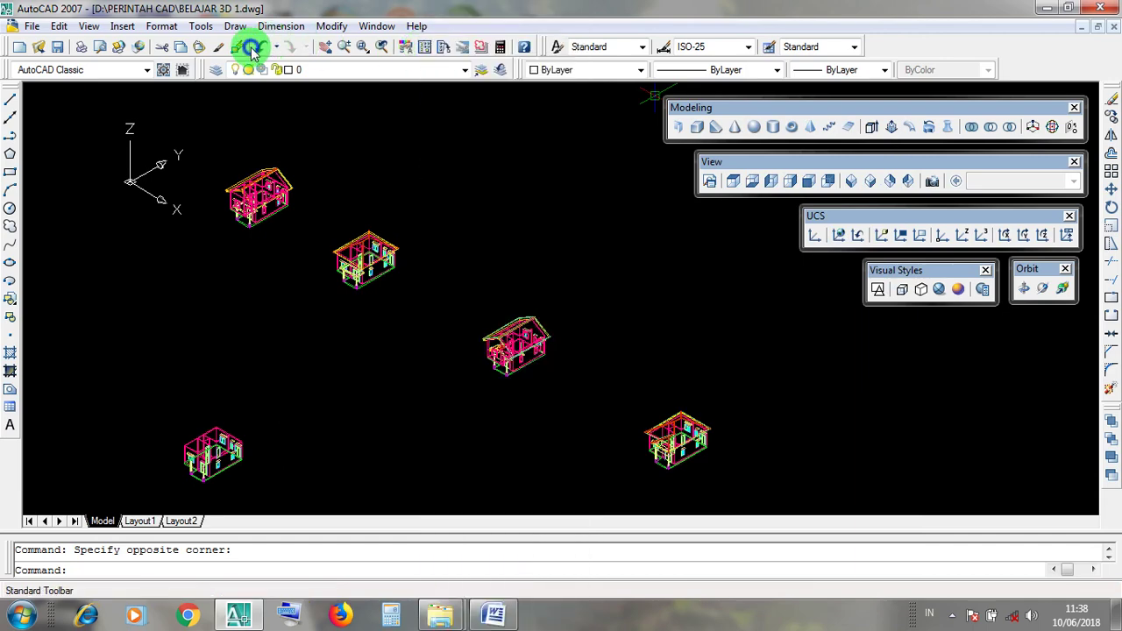
{"action": "right_click", "coordinate": [251, 51]}
{"action": "left_click", "coordinate": [223, 44]}
{"action": "right_click", "coordinate": [220, 44]}
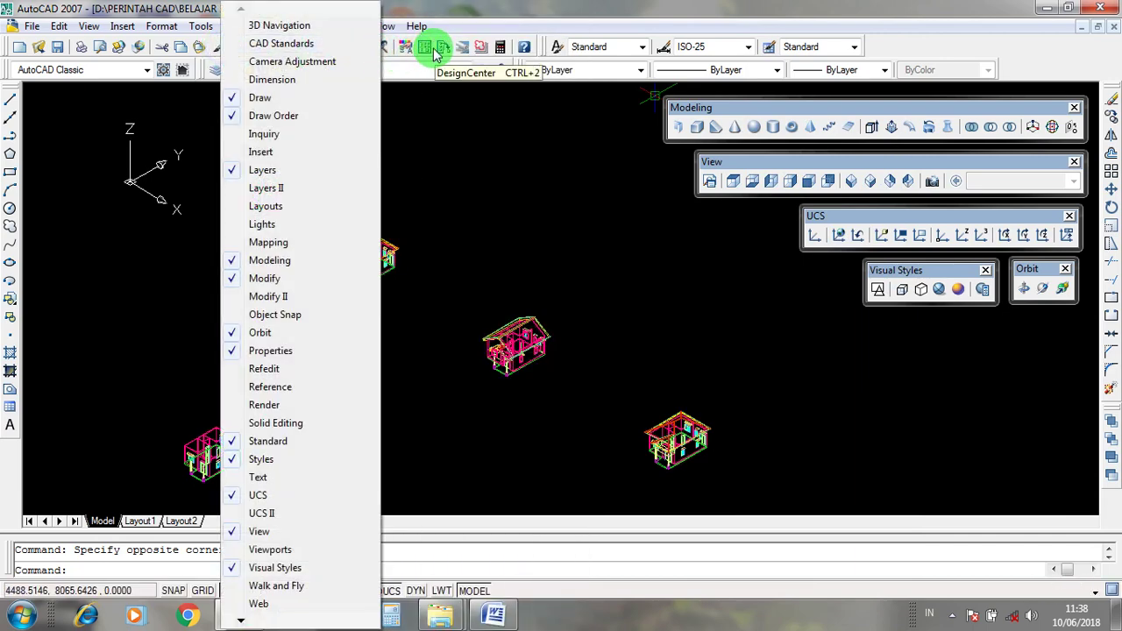
{"action": "left_click", "coordinate": [436, 53]}
{"action": "right_click", "coordinate": [431, 51]}
{"action": "left_click", "coordinate": [242, 44]}
{"action": "right_click", "coordinate": [243, 44]}
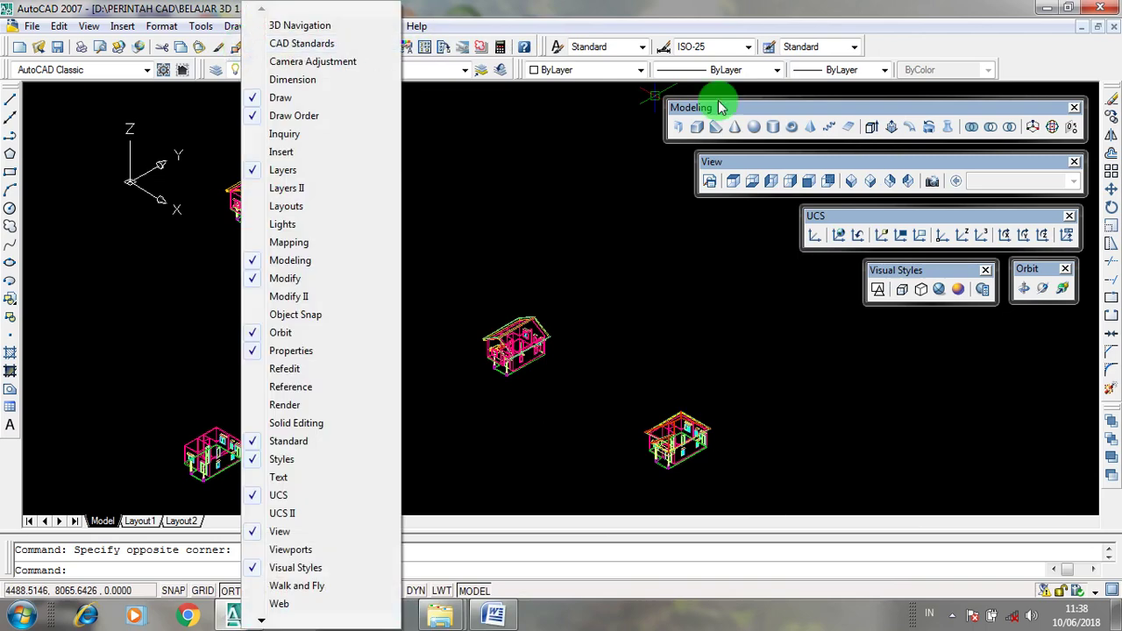
{"action": "left_click", "coordinate": [834, 122]}
{"action": "right_click", "coordinate": [834, 123]}
{"action": "left_click", "coordinate": [774, 181]}
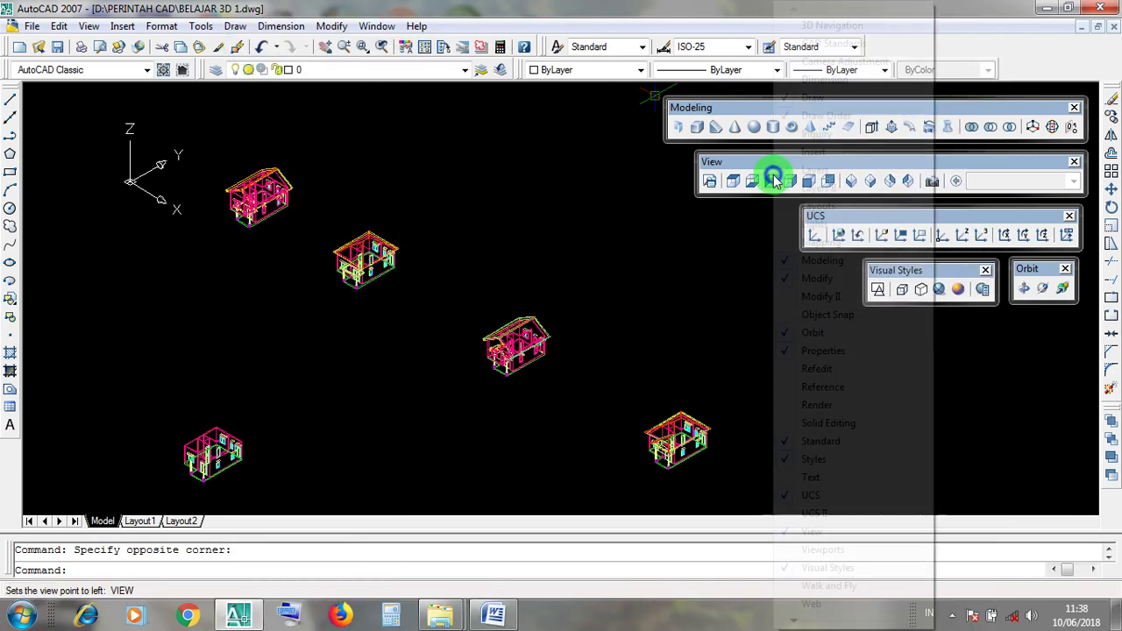
{"action": "right_click", "coordinate": [774, 181]}
{"action": "left_click", "coordinate": [1039, 232]}
{"action": "right_click", "coordinate": [1040, 232]}
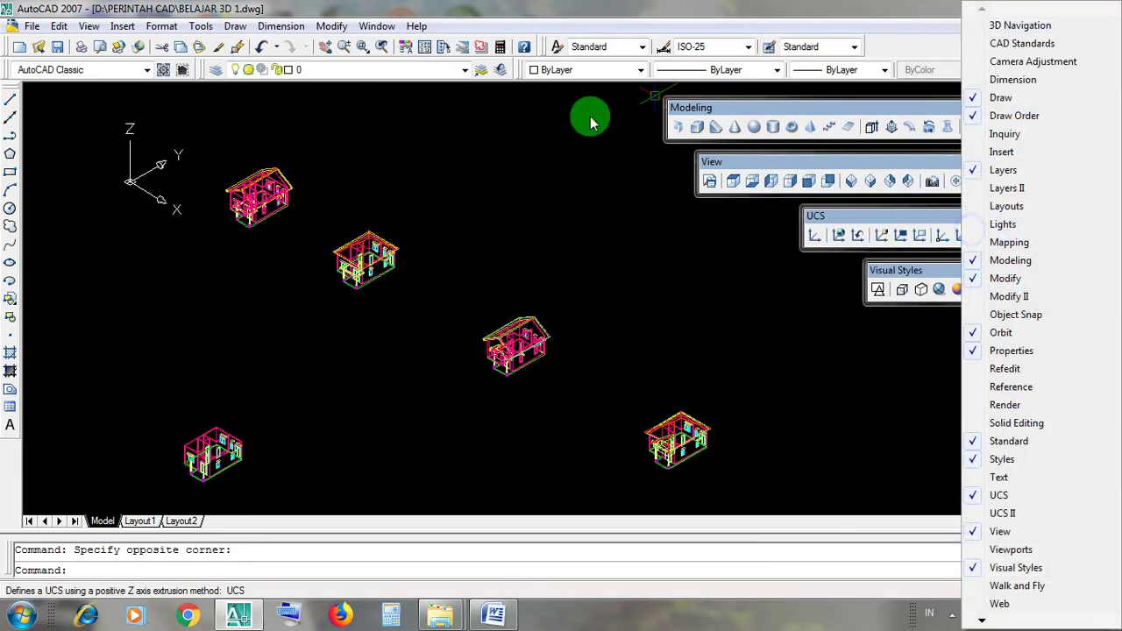
Show the Solid Editing toolbar floating below the Visual Styles and Orbit toolbars, and hide it again
{"action": "left_click", "coordinate": [410, 52]}
{"action": "right_click", "coordinate": [410, 51]}
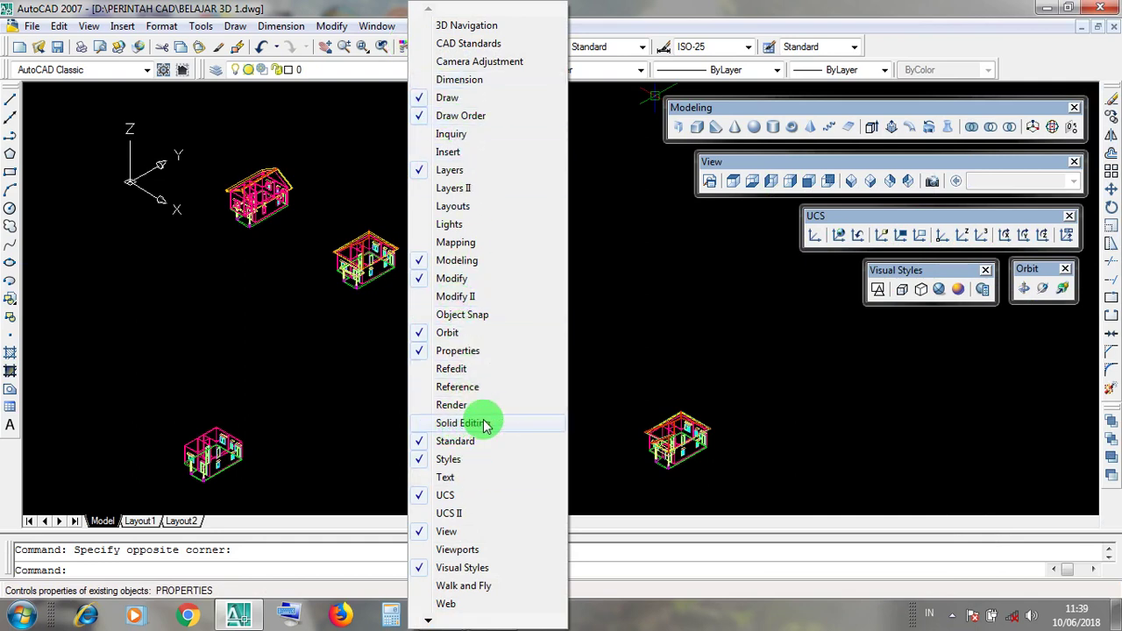
{"action": "left_click", "coordinate": [513, 428]}
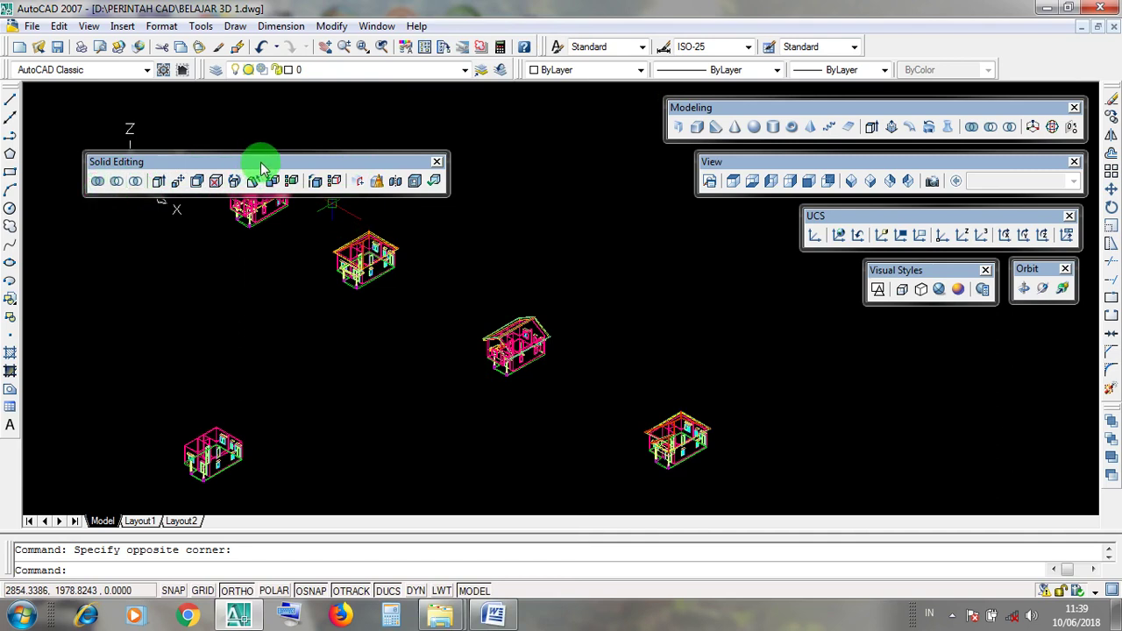
{"action": "mouse_move", "coordinate": [276, 165]}
{"action": "left_mouse_down"}
{"action": "mouse_move", "coordinate": [783, 324]}
{"action": "mouse_move", "coordinate": [909, 327]}
{"action": "left_mouse_up"}
{"action": "left_click_drag", "start_coordinate": [909, 330], "coordinate": [906, 322]}
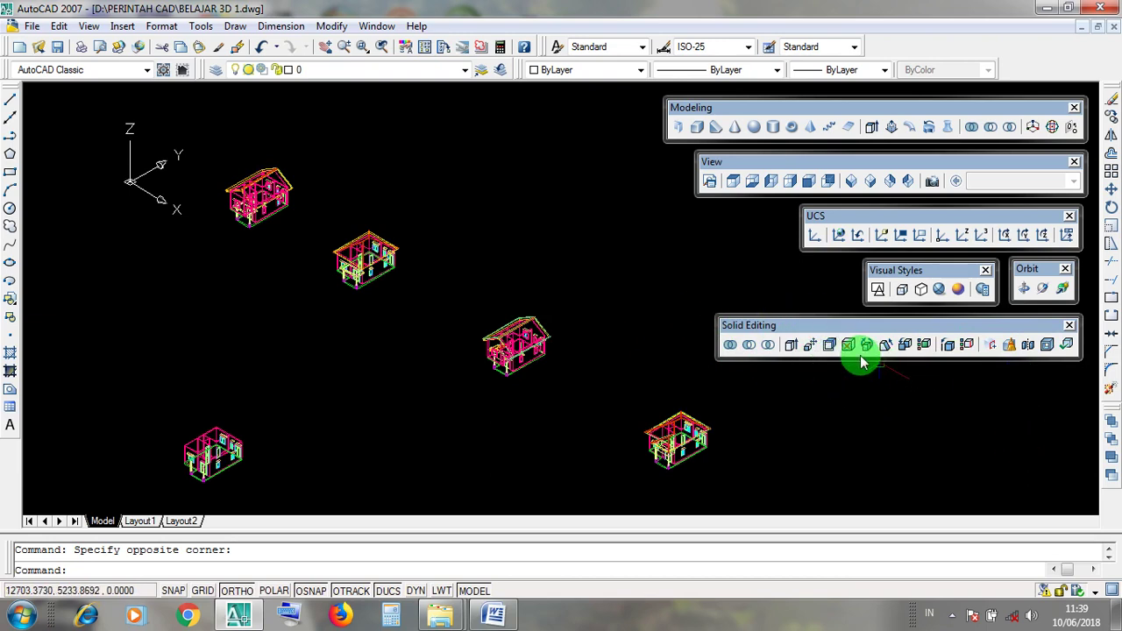
{"action": "left_click", "coordinate": [1069, 326]}
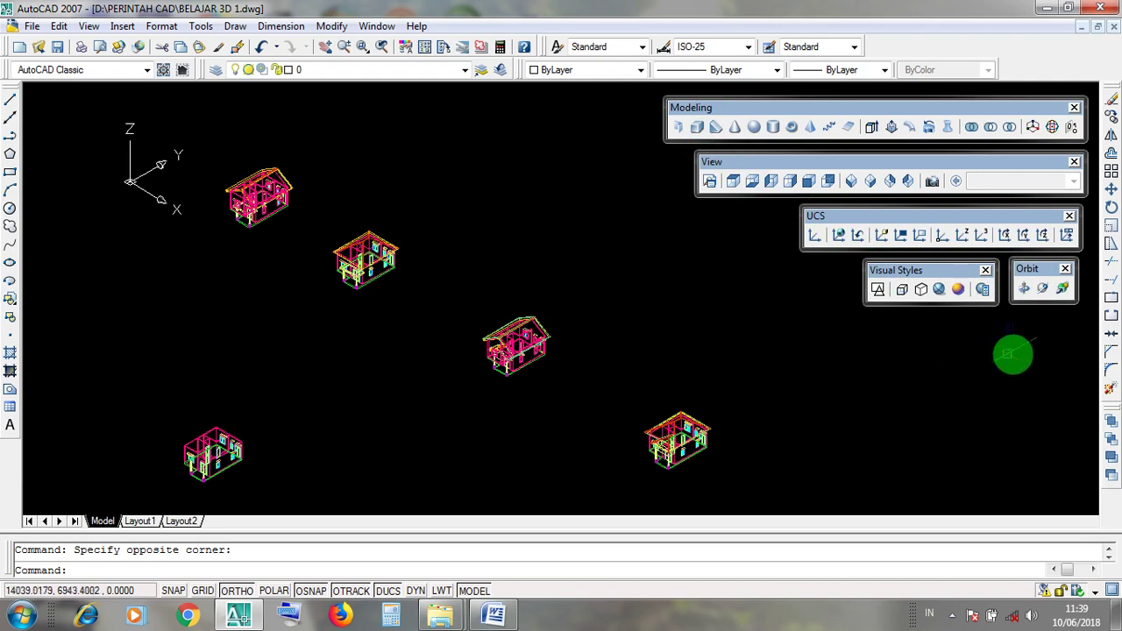
{"action": "left_click", "coordinate": [915, 354]}
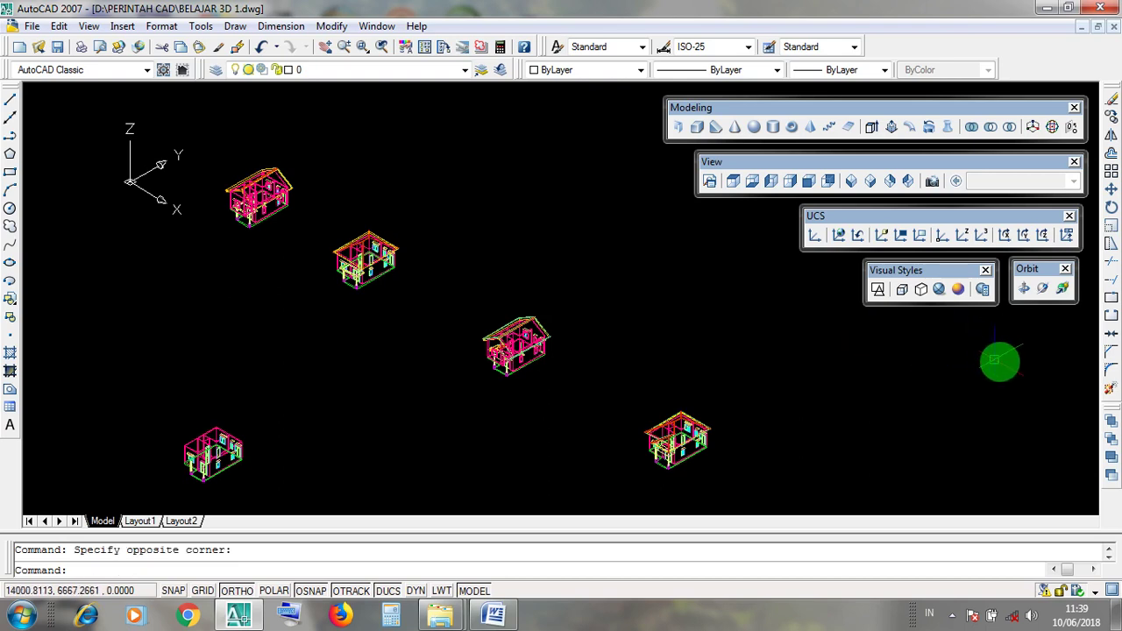
{"action": "left_click", "coordinate": [1058, 373]}
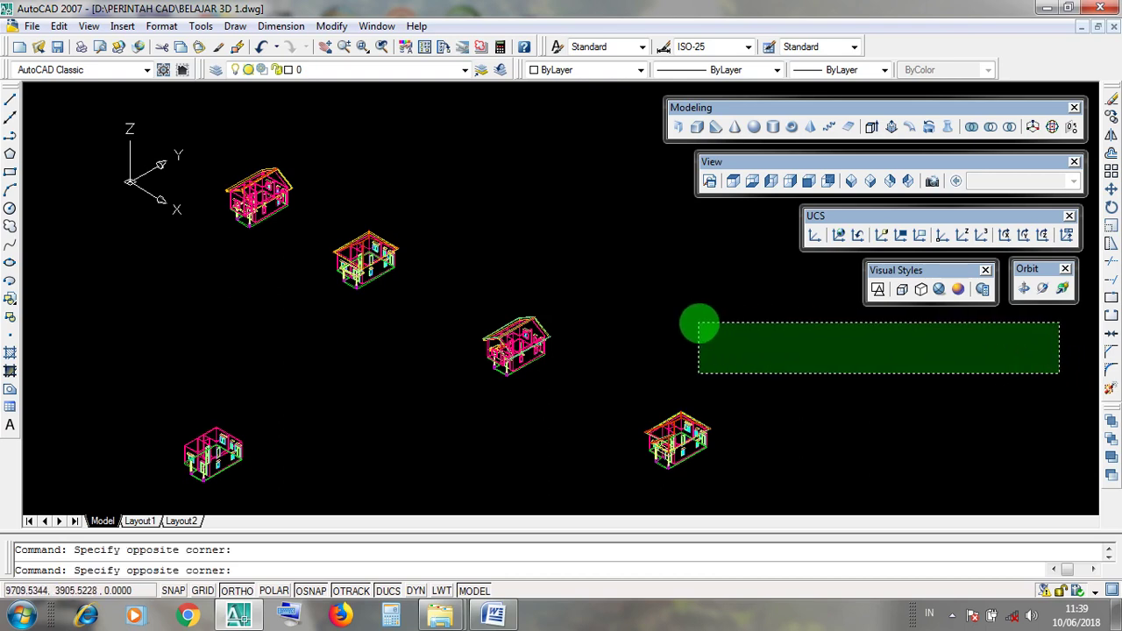
{"action": "left_click", "coordinate": [697, 324]}
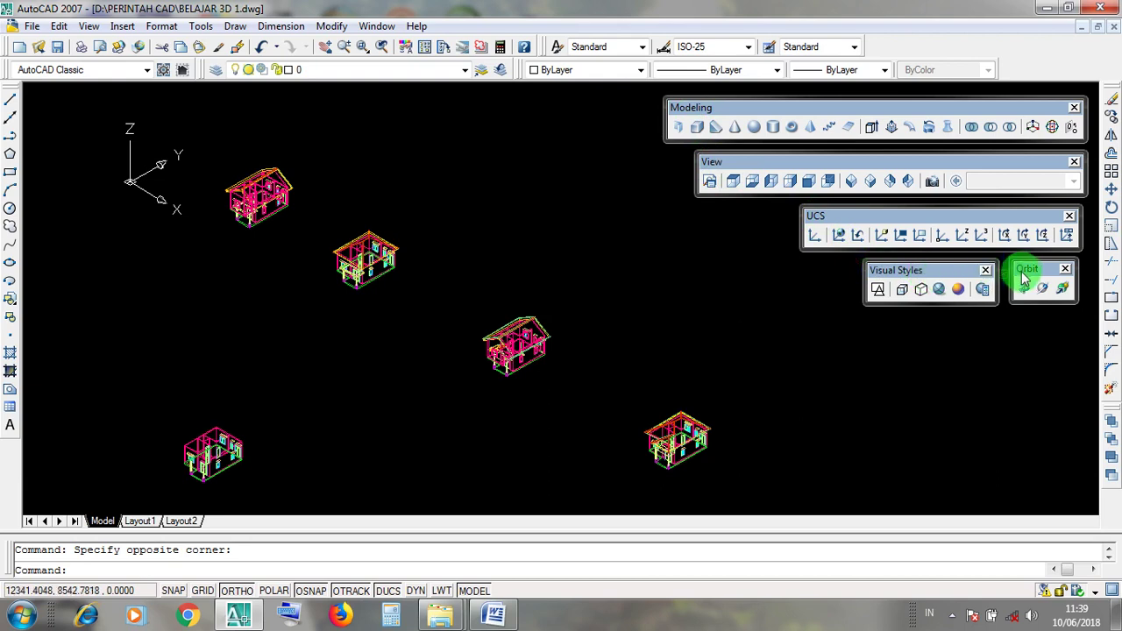
{"action": "left_click", "coordinate": [1061, 362]}
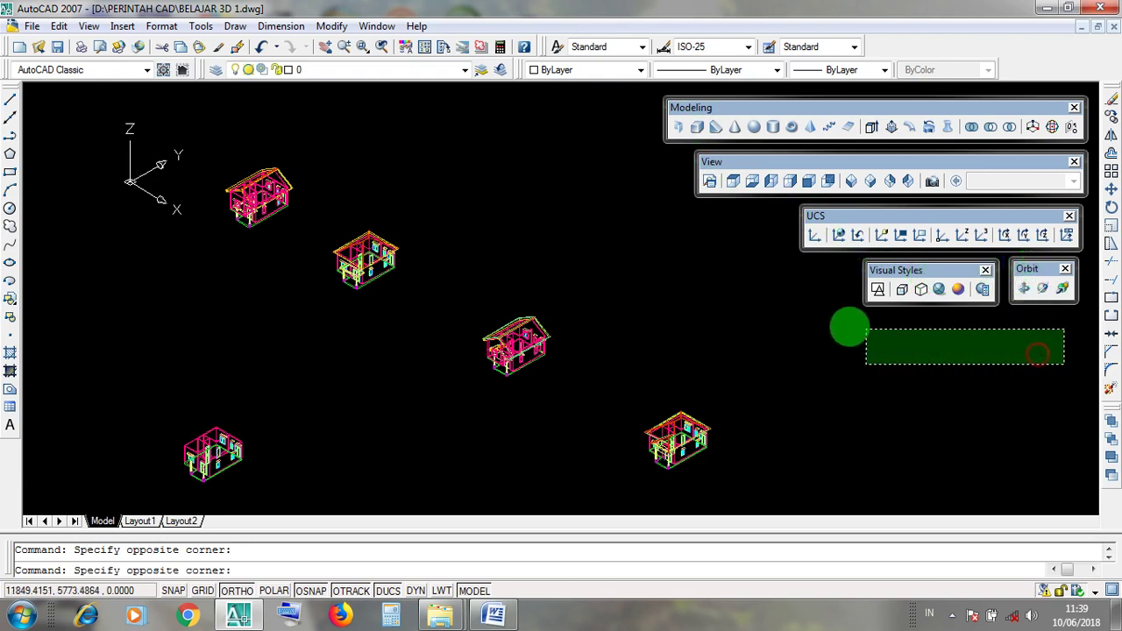
{"action": "left_click", "coordinate": [714, 324]}
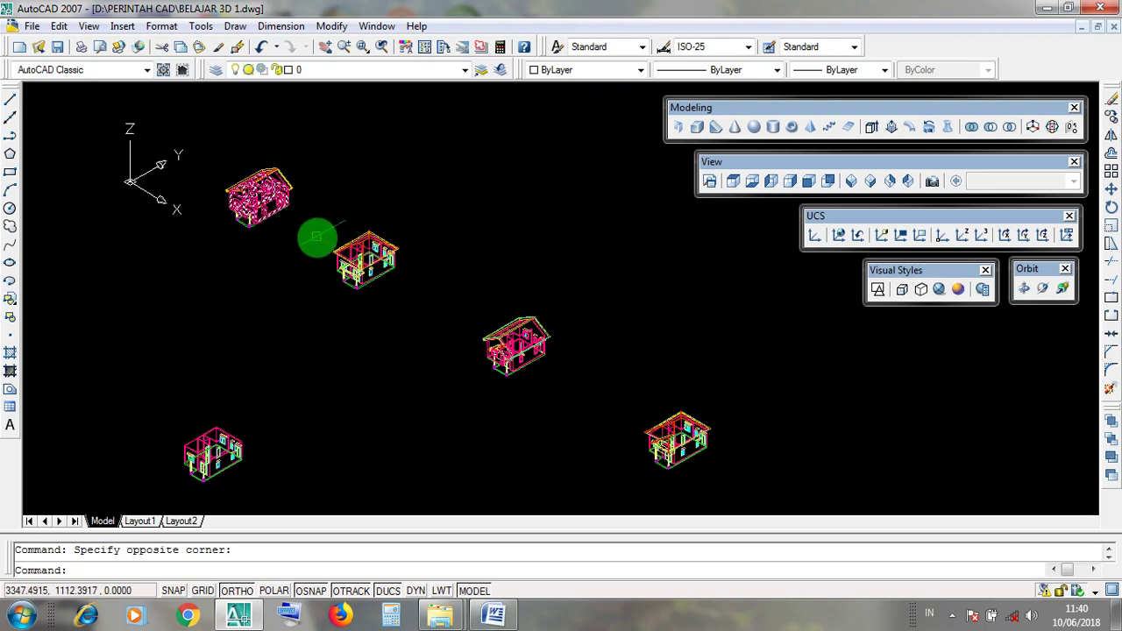
Display the five house models in the Realistic visual style
{"action": "scroll", "coordinate": [692, 462], "scroll_direction": "up", "scroll_amount": 2}
{"action": "scroll", "coordinate": [694, 456], "scroll_direction": "up", "scroll_amount": 3}
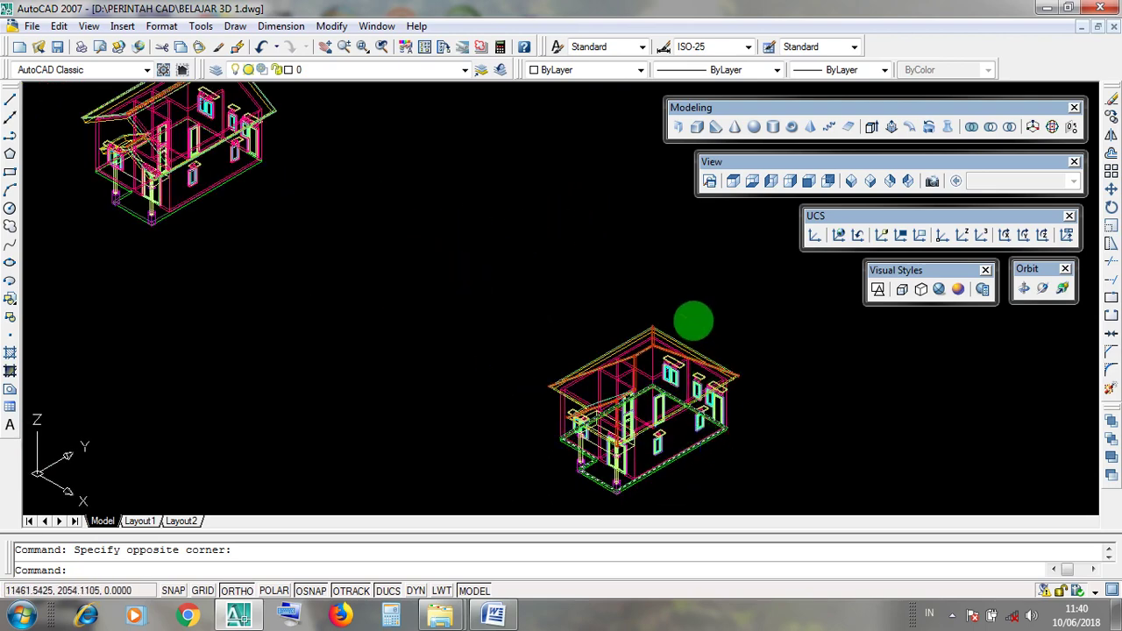
{"action": "scroll", "coordinate": [693, 318], "scroll_direction": "up", "scroll_amount": 3}
{"action": "scroll", "coordinate": [693, 318], "scroll_direction": "down", "scroll_amount": 2}
{"action": "scroll", "coordinate": [694, 319], "scroll_direction": "down", "scroll_amount": 2}
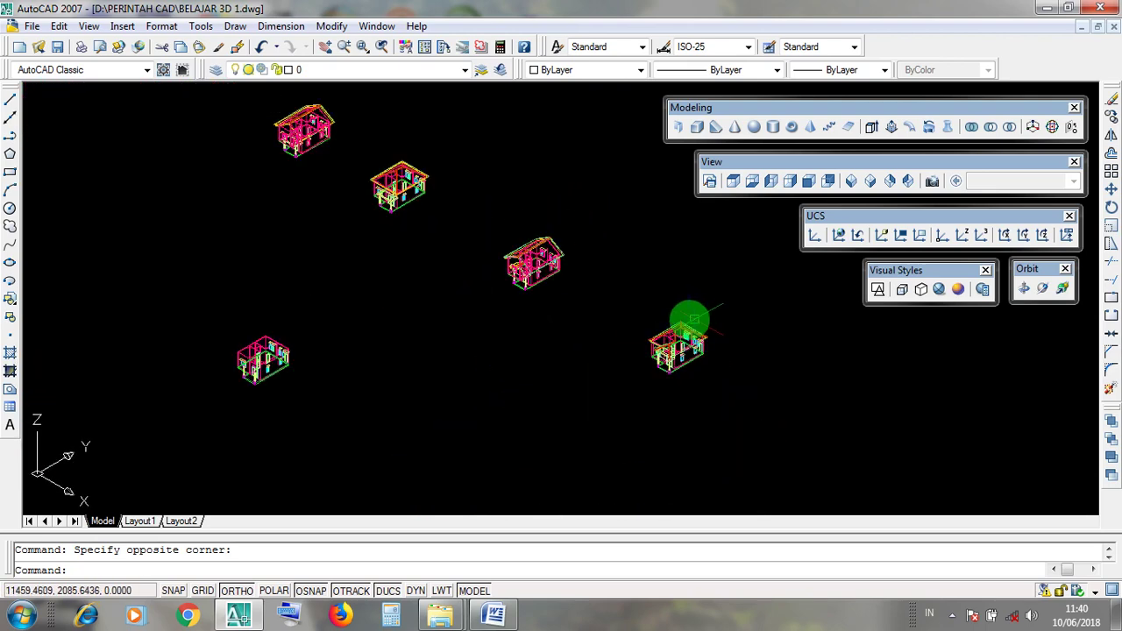
{"action": "middle_click_drag", "start_coordinate": [597, 305], "coordinate": [593, 322]}
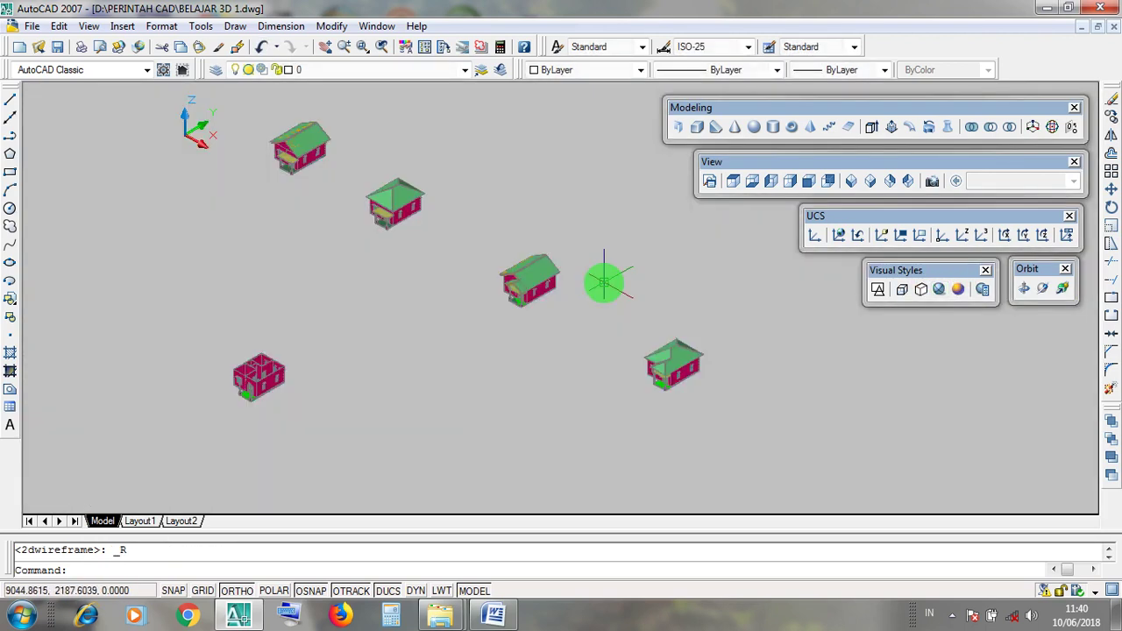
Examine the roofless house up close, turning it with Free Orbit to see its side walls, front porch and interior from above
{"action": "middle_click_drag", "start_coordinate": [604, 283], "coordinate": [654, 310]}
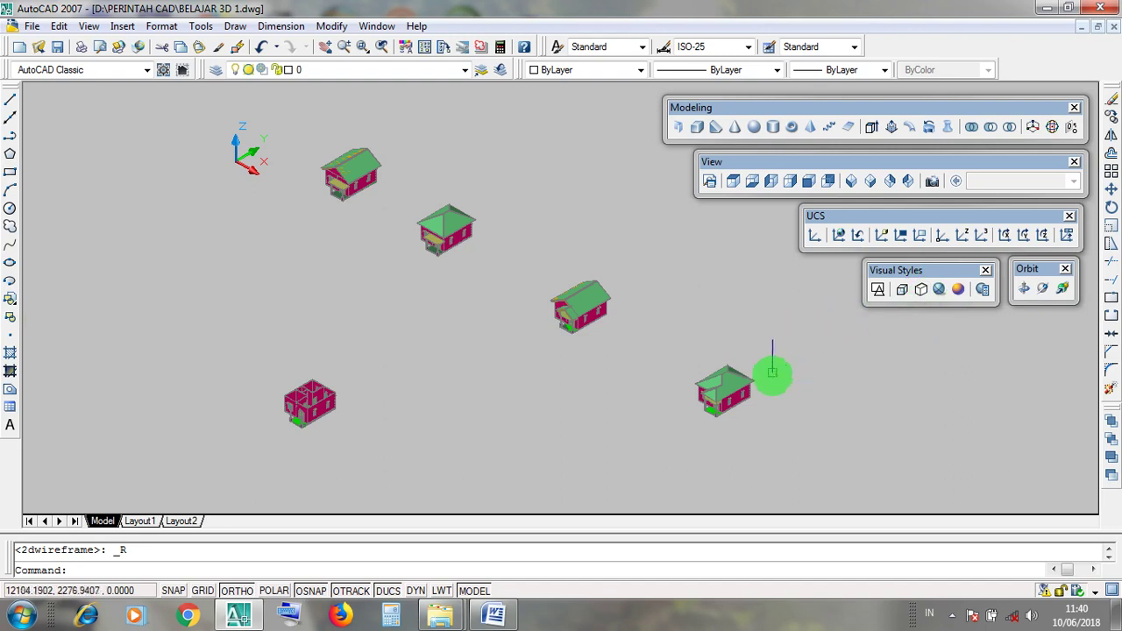
{"action": "middle_click_drag", "start_coordinate": [689, 261], "coordinate": [766, 294]}
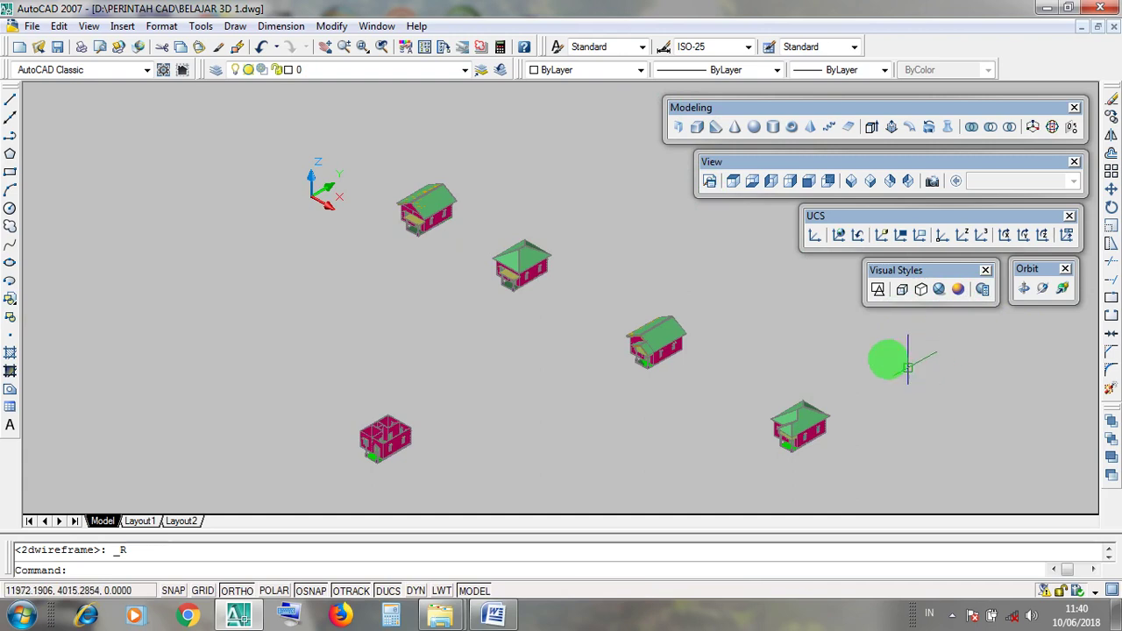
{"action": "middle_click_drag", "start_coordinate": [628, 292], "coordinate": [618, 256]}
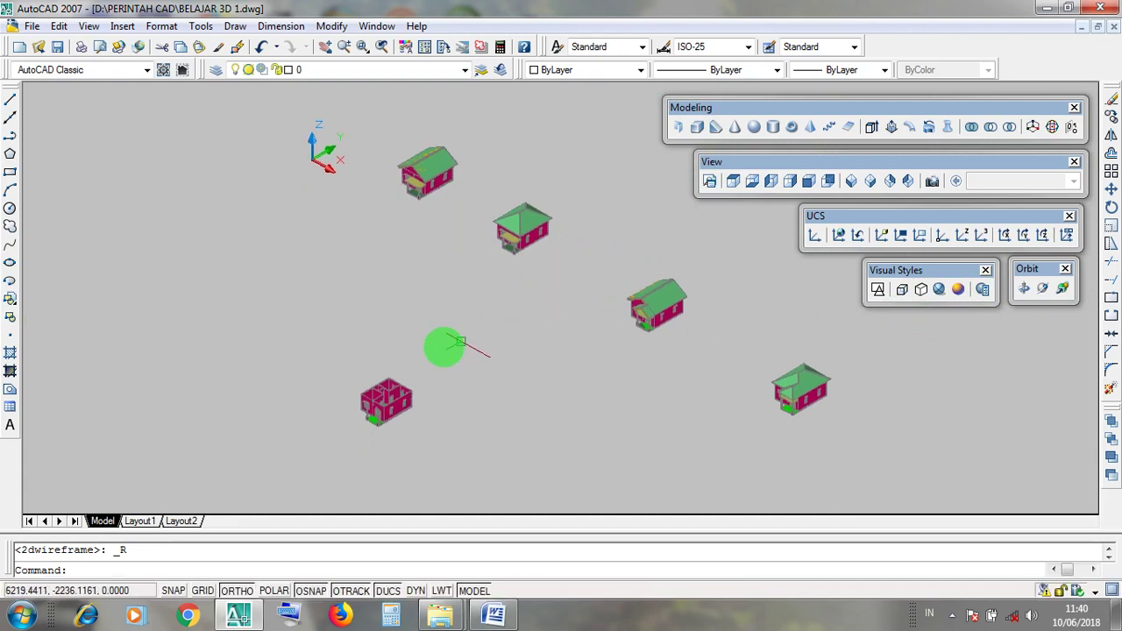
{"action": "scroll", "coordinate": [526, 394], "scroll_direction": "up", "scroll_amount": 2}
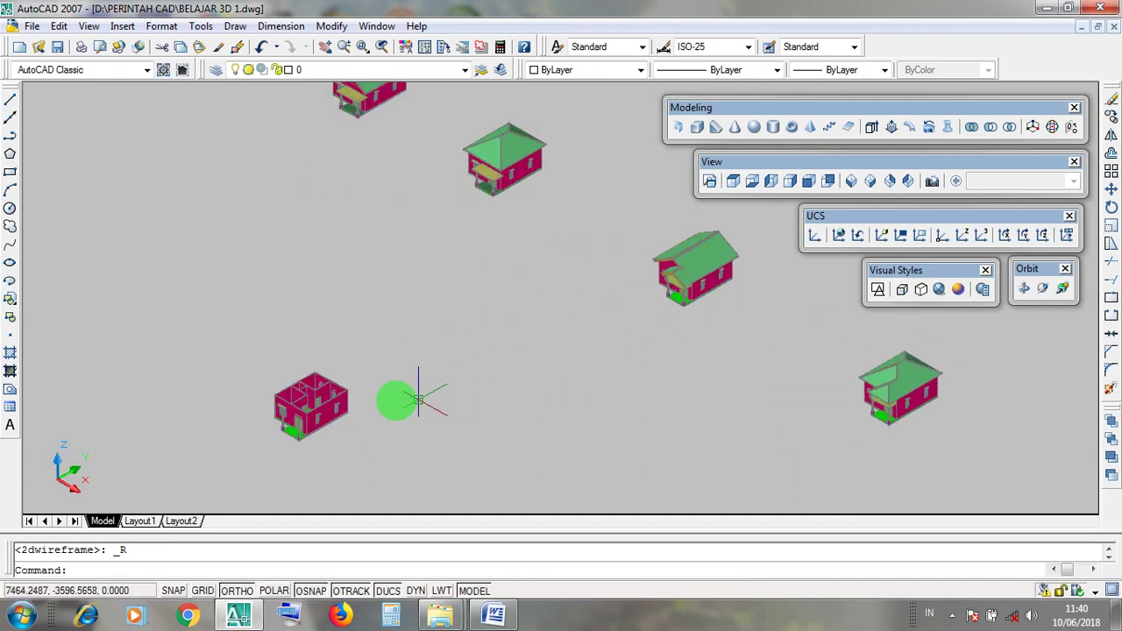
{"action": "scroll", "coordinate": [281, 433], "scroll_direction": "up", "scroll_amount": 7}
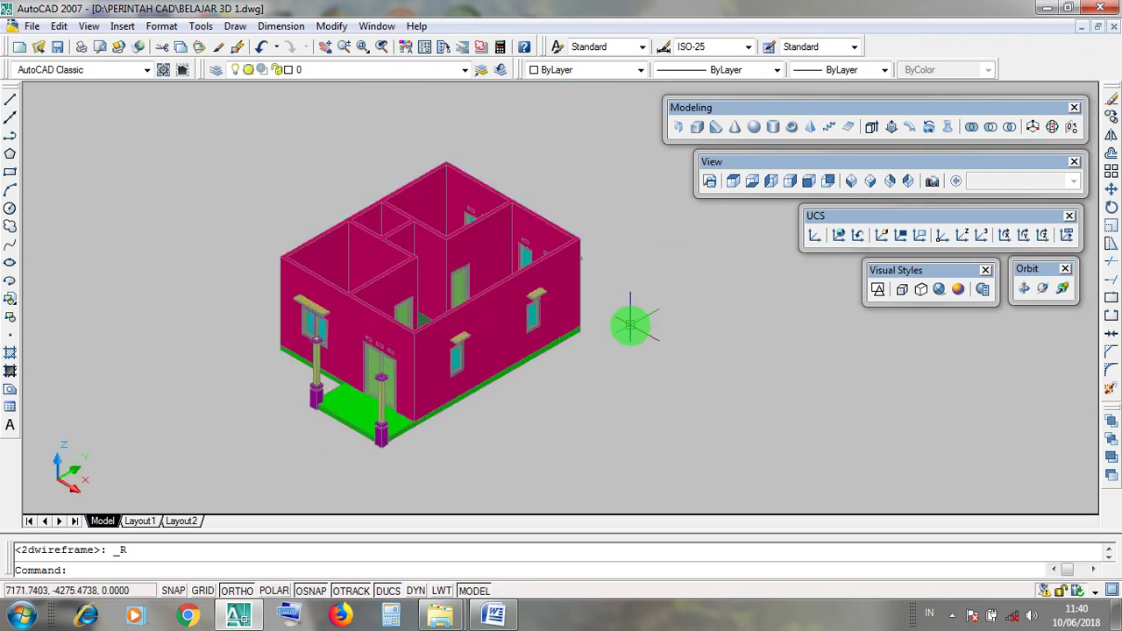
{"action": "middle_click_drag", "start_coordinate": [630, 325], "coordinate": [635, 341]}
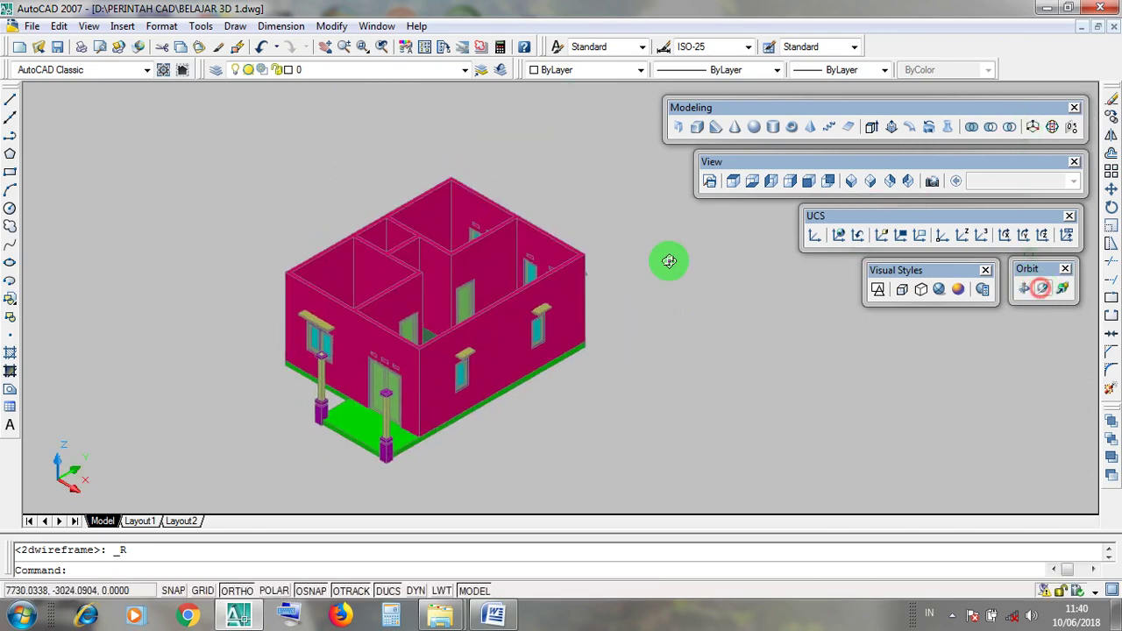
{"action": "left_click_drag", "start_coordinate": [443, 319], "coordinate": [598, 348]}
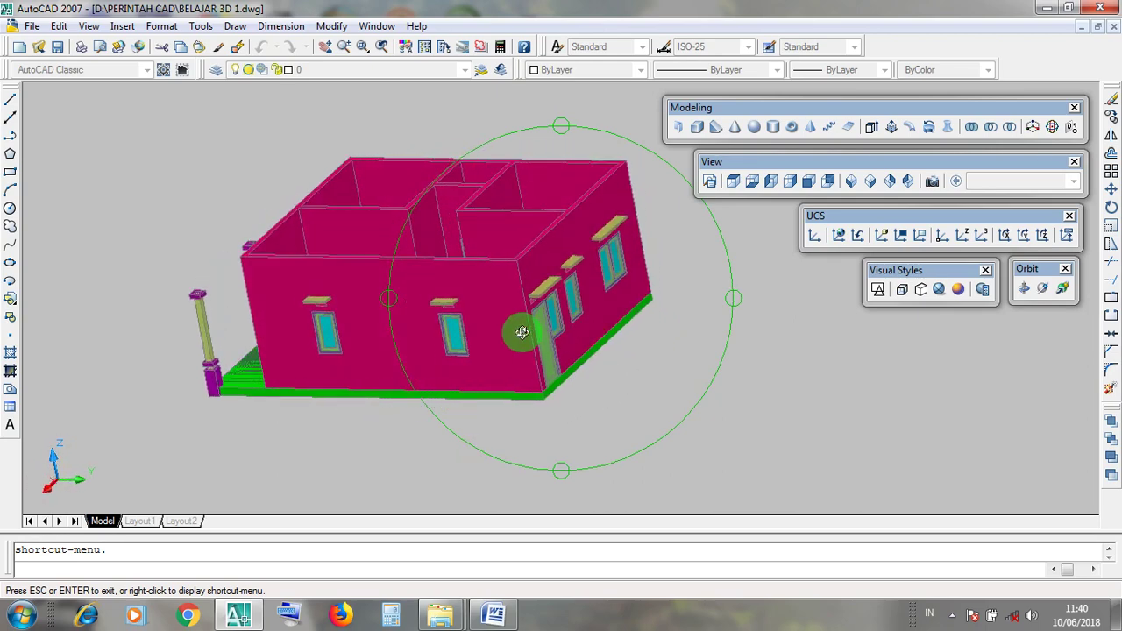
{"action": "left_click_drag", "start_coordinate": [522, 333], "coordinate": [535, 388]}
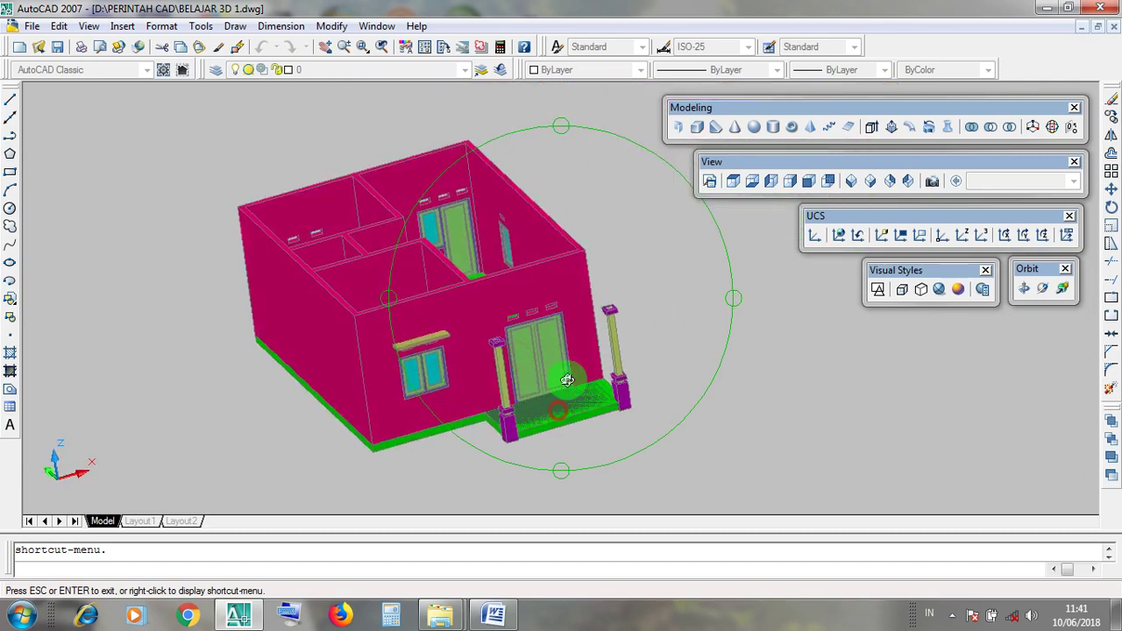
{"action": "left_click_drag", "start_coordinate": [596, 333], "coordinate": [428, 434]}
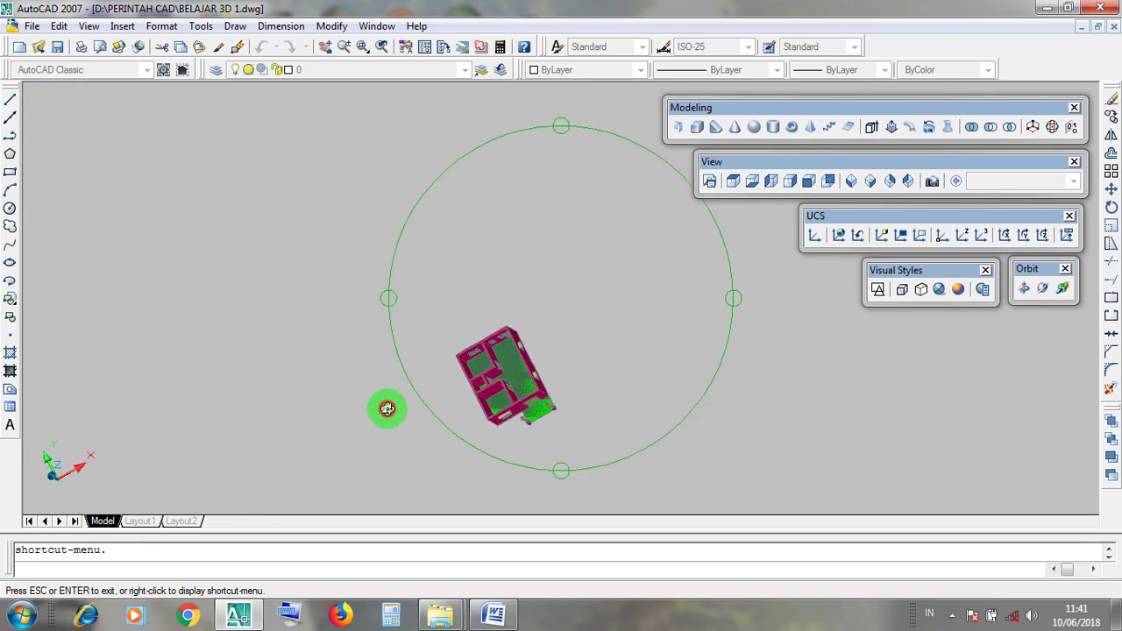
Orbit the roofless house back to an upright front-corner view and inspect it at several zoom levels
{"action": "left_click_drag", "start_coordinate": [354, 341], "coordinate": [365, 253]}
{"action": "left_click_drag", "start_coordinate": [442, 365], "coordinate": [442, 365]}
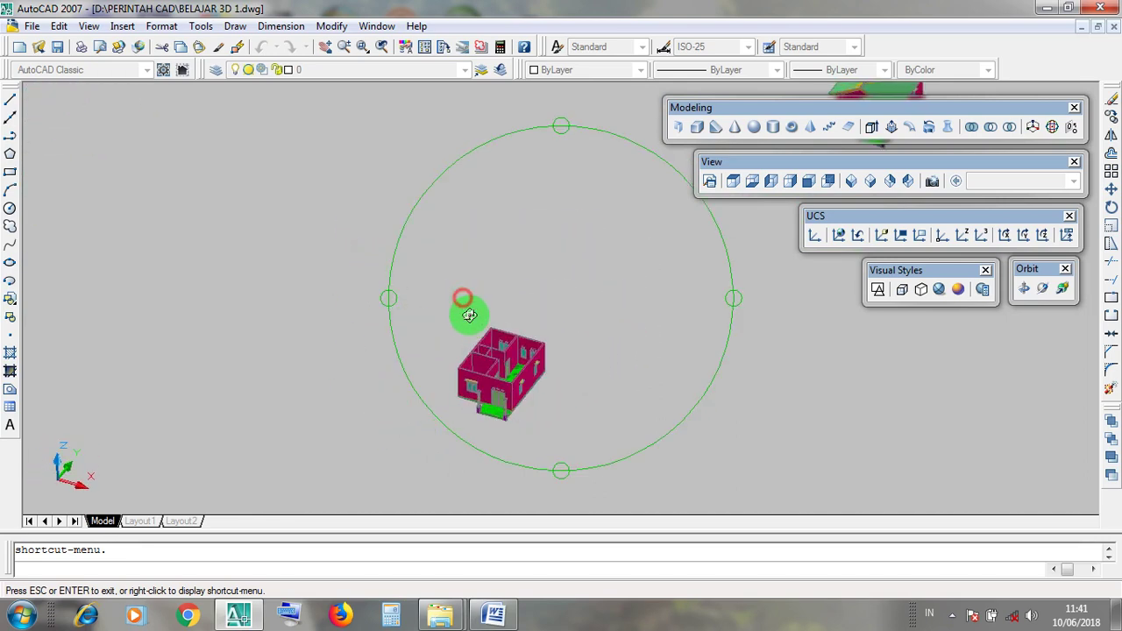
{"action": "scroll", "coordinate": [519, 378], "scroll_direction": "up", "scroll_amount": 4}
{"action": "mouse_move", "coordinate": [566, 390]}
{"action": "left_mouse_down"}
{"action": "mouse_move", "coordinate": [561, 369]}
{"action": "mouse_move", "coordinate": [556, 376]}
{"action": "left_mouse_up"}
{"action": "scroll", "coordinate": [556, 377], "scroll_direction": "down", "scroll_amount": 3}
{"action": "scroll", "coordinate": [556, 377], "scroll_direction": "up", "scroll_amount": 4}
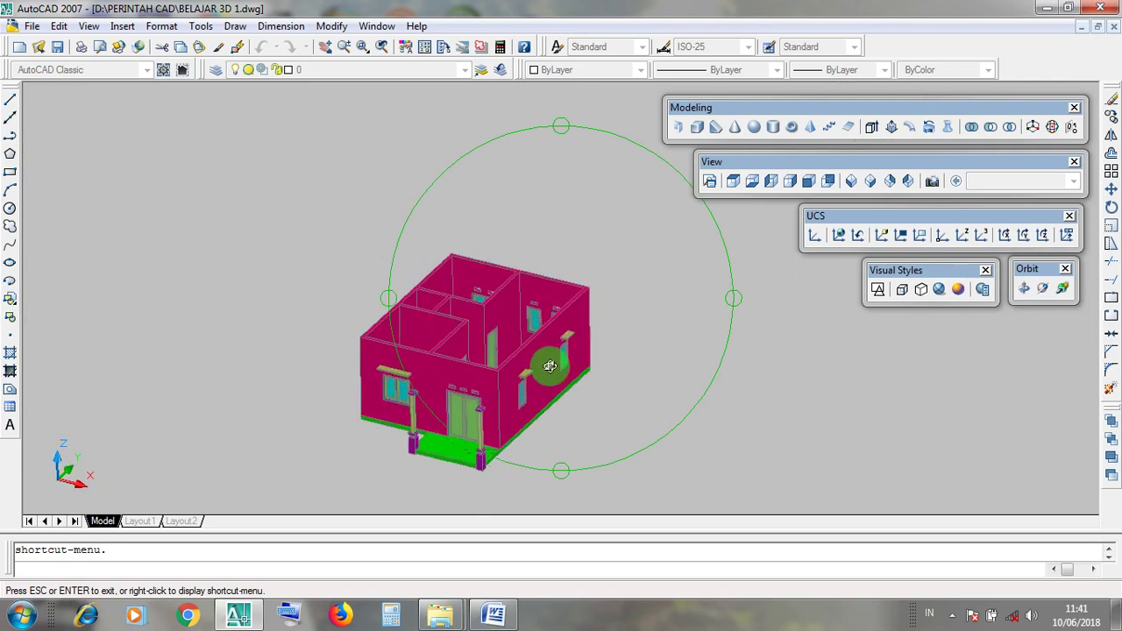
{"action": "scroll", "coordinate": [550, 453], "scroll_direction": "down", "scroll_amount": 10}
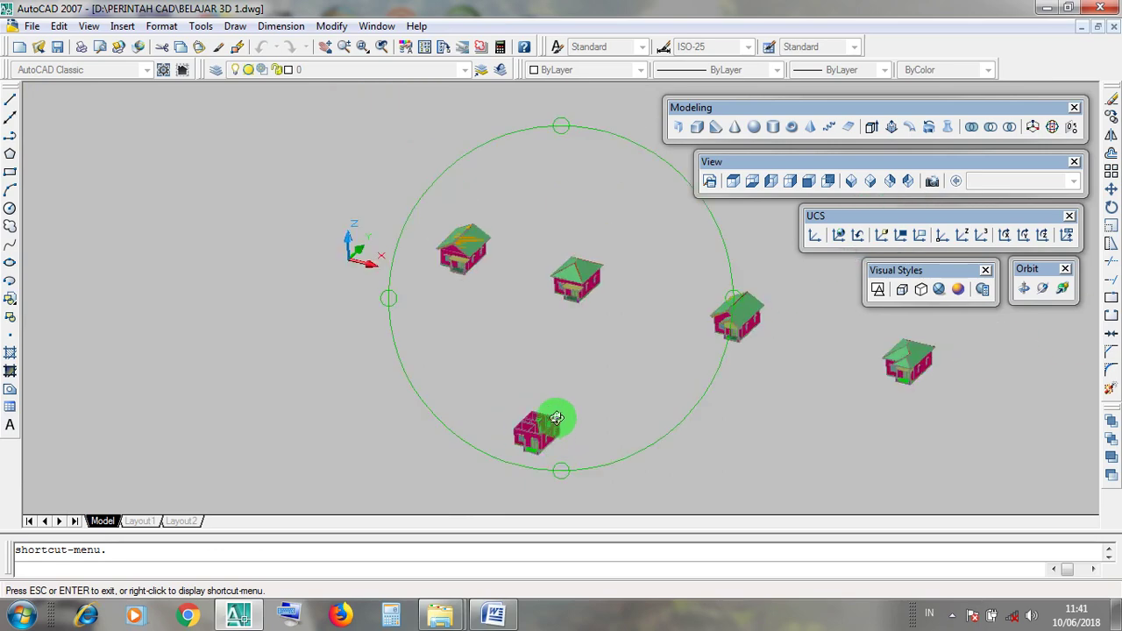
Inspect the simple gable-roofed house up close, orbiting it to a lower viewing angle
{"action": "scroll", "coordinate": [450, 238], "scroll_direction": "up", "scroll_amount": 8}
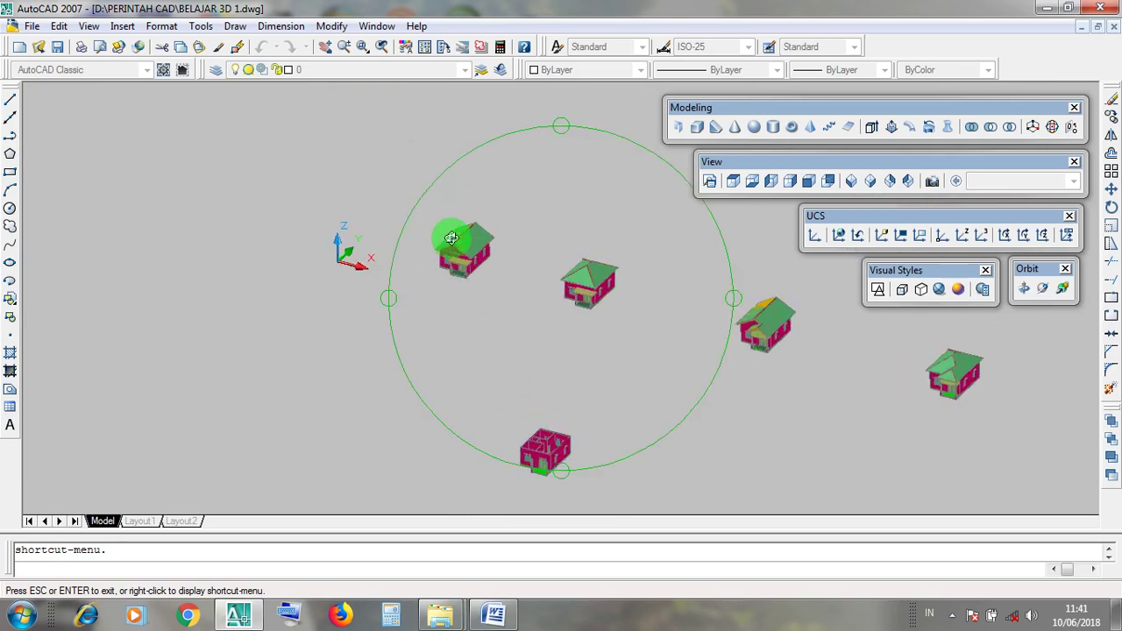
{"action": "scroll", "coordinate": [473, 245], "scroll_direction": "up", "scroll_amount": 4}
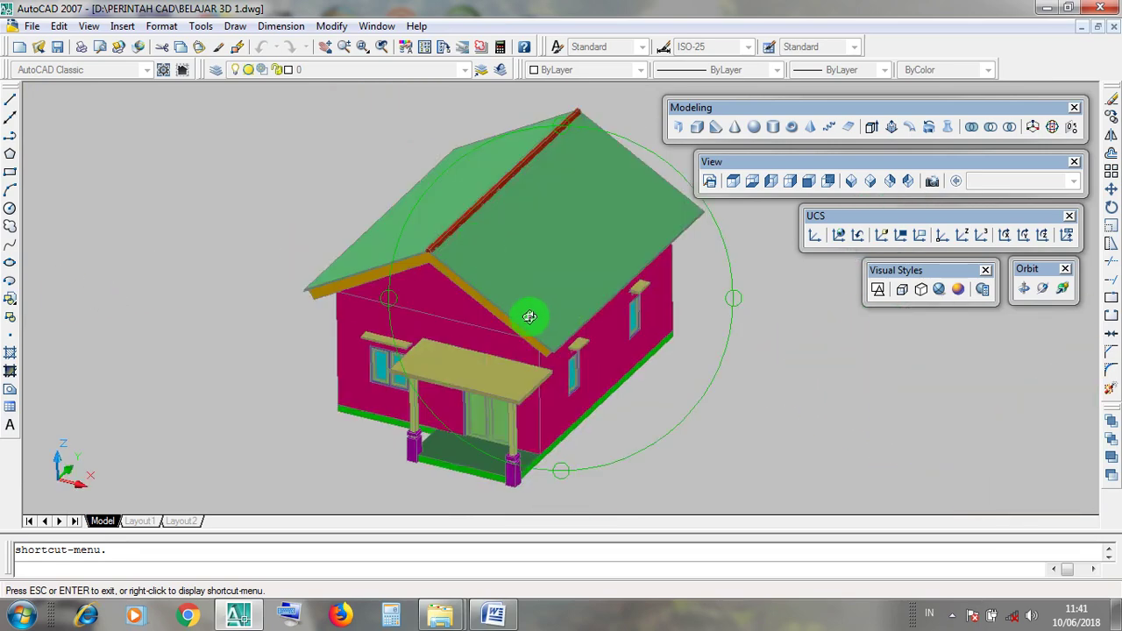
{"action": "left_click_drag", "start_coordinate": [547, 352], "coordinate": [569, 370]}
{"action": "scroll", "coordinate": [557, 393], "scroll_direction": "down", "scroll_amount": 5}
{"action": "scroll", "coordinate": [506, 260], "scroll_direction": "up", "scroll_amount": 5}
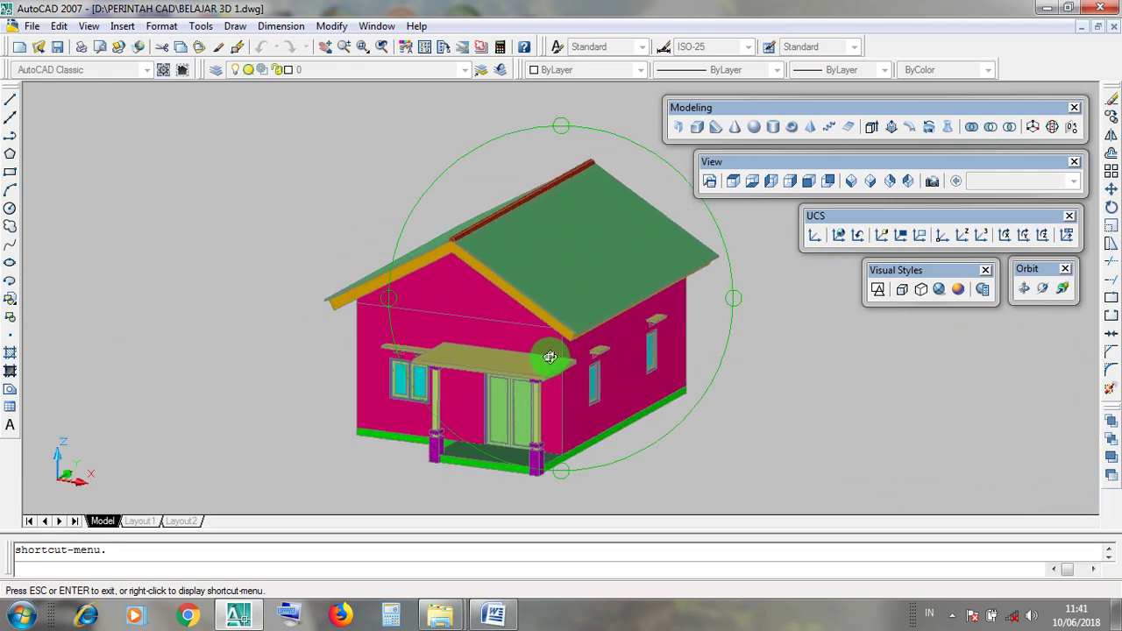
{"action": "scroll", "coordinate": [533, 376], "scroll_direction": "down", "scroll_amount": 5}
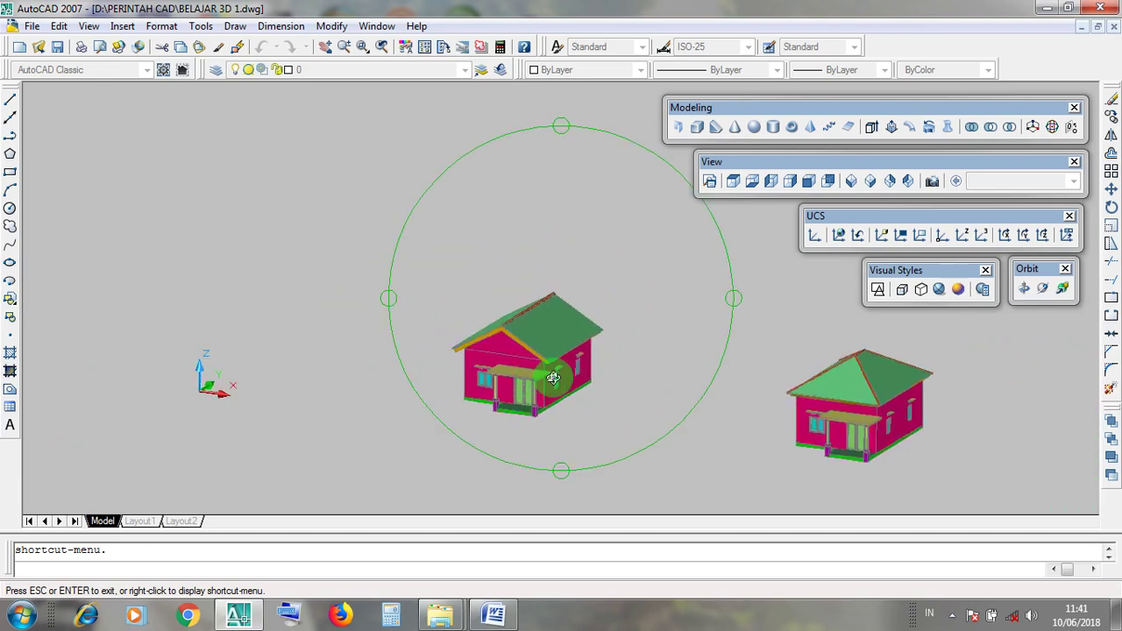
Examine the hip-roofed house with the flat porch canopy up close, then return to the overview of all houses
{"action": "left_click_drag", "start_coordinate": [538, 376], "coordinate": [251, 267]}
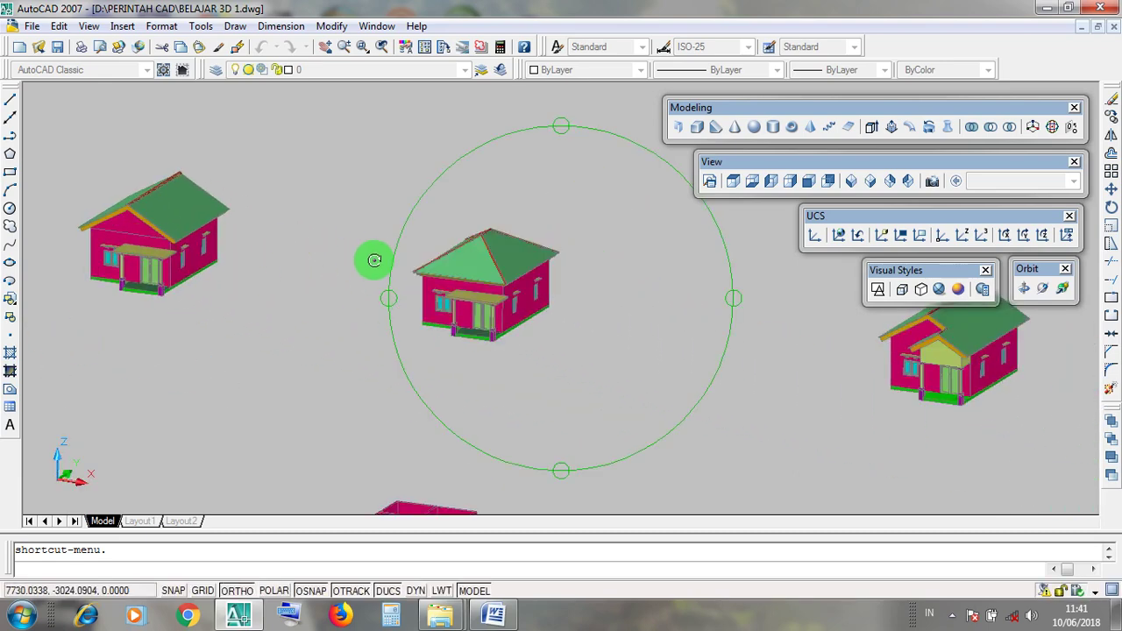
{"action": "scroll", "coordinate": [473, 276], "scroll_direction": "up", "scroll_amount": 5}
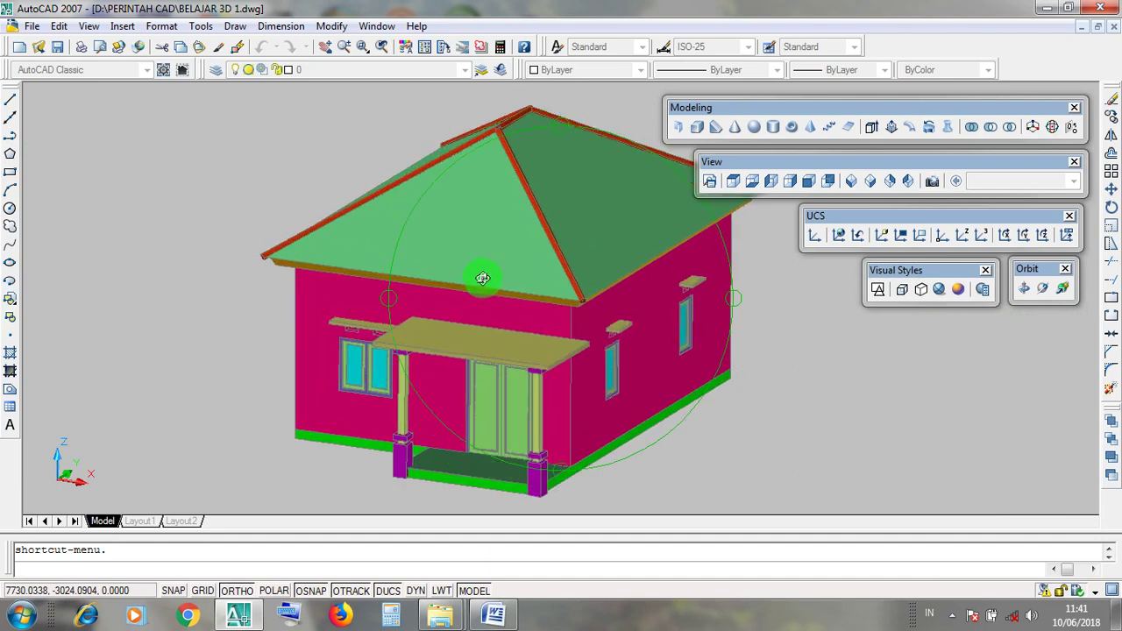
{"action": "scroll", "coordinate": [482, 333], "scroll_direction": "down", "scroll_amount": 2}
{"action": "scroll", "coordinate": [455, 341], "scroll_direction": "down", "scroll_amount": 2}
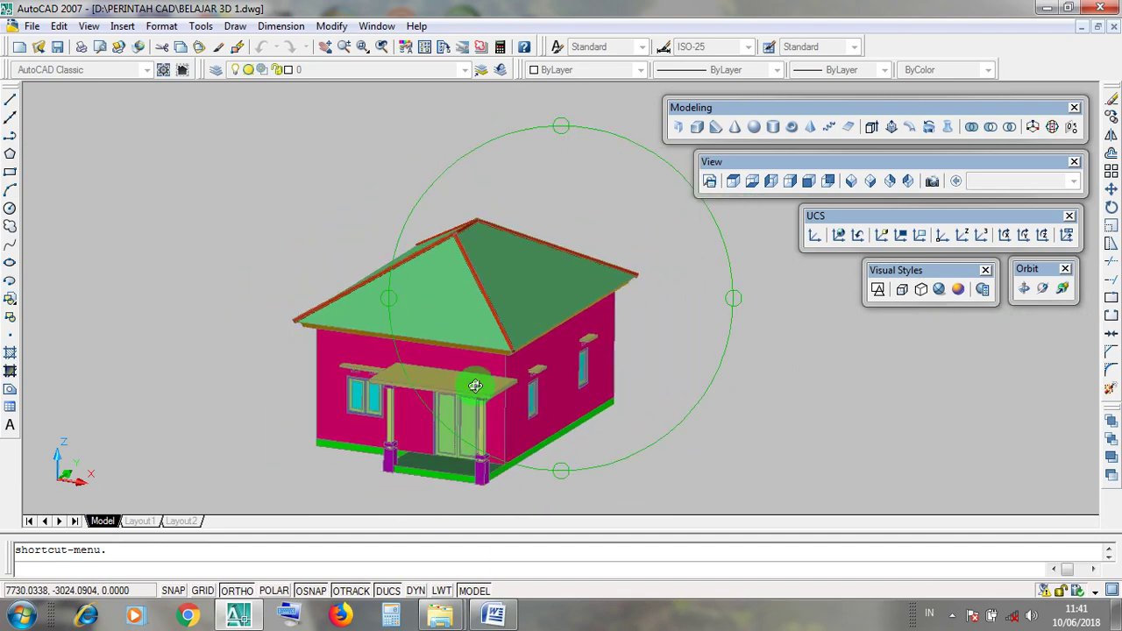
{"action": "scroll", "coordinate": [418, 286], "scroll_direction": "down", "scroll_amount": 6}
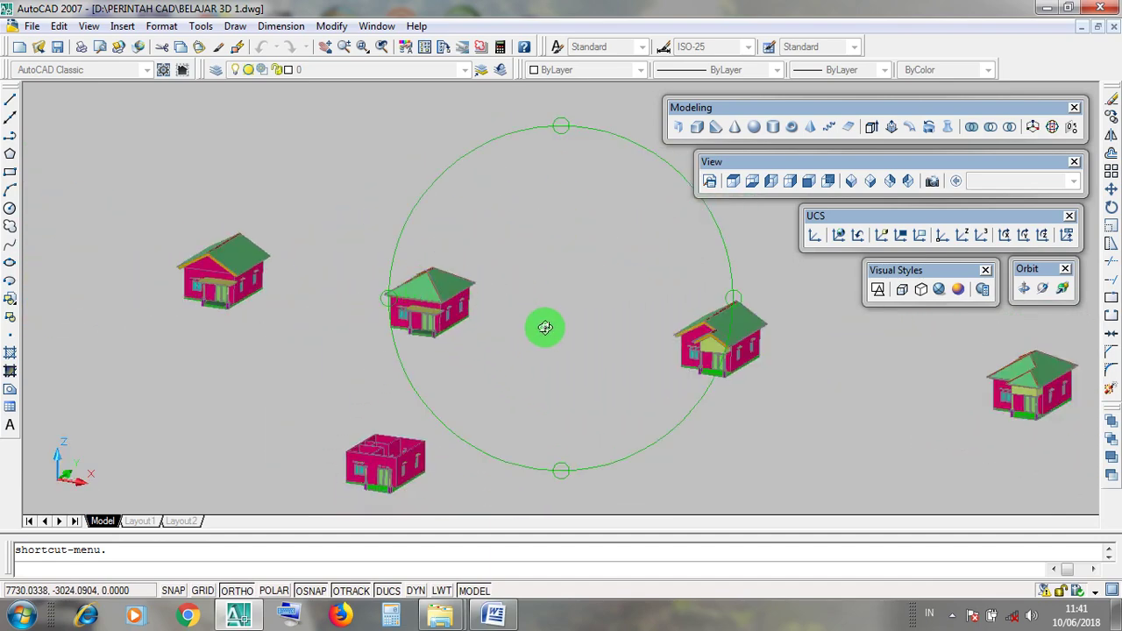
Inspect the house with the gabled porch roof up close, orbiting around its front corner
{"action": "middle_click_drag", "start_coordinate": [546, 325], "coordinate": [340, 305]}
{"action": "scroll", "coordinate": [525, 311], "scroll_direction": "up", "scroll_amount": 7}
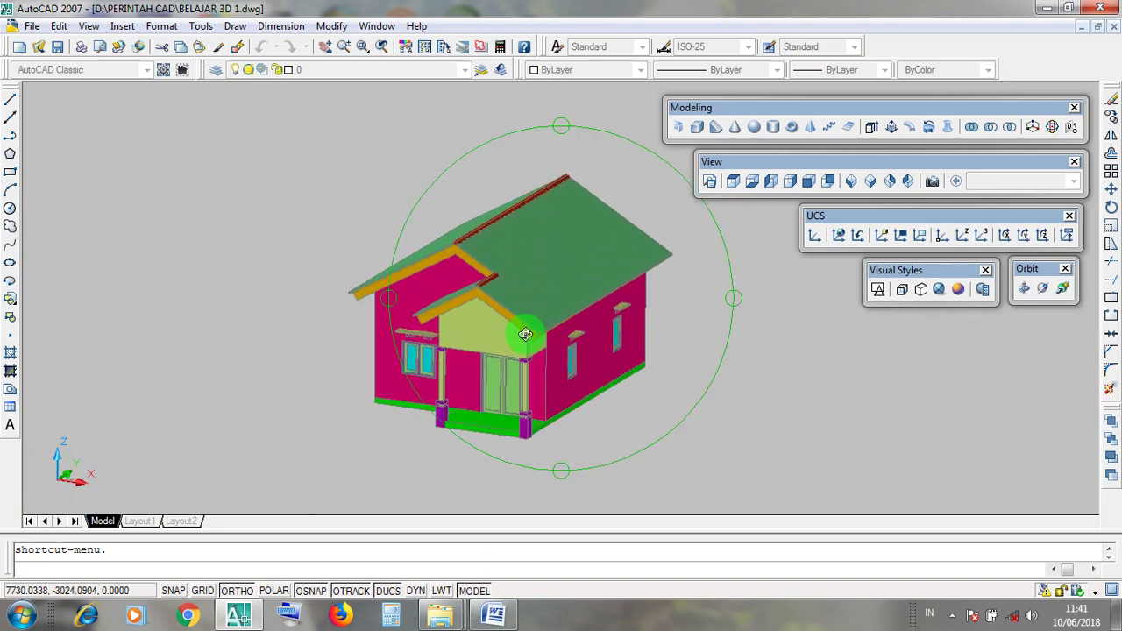
{"action": "left_click_drag", "start_coordinate": [520, 334], "coordinate": [505, 316]}
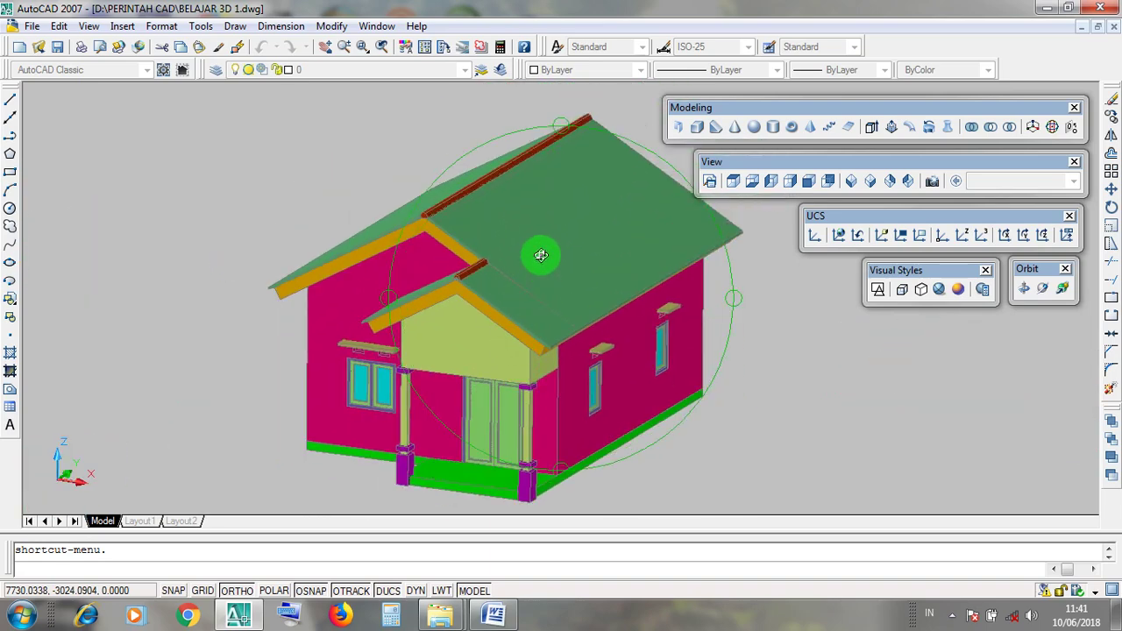
{"action": "mouse_move", "coordinate": [476, 296]}
{"action": "left_mouse_down"}
{"action": "mouse_move", "coordinate": [509, 306]}
{"action": "mouse_move", "coordinate": [473, 297]}
{"action": "left_mouse_up"}
{"action": "scroll", "coordinate": [539, 359], "scroll_direction": "down", "scroll_amount": 3}
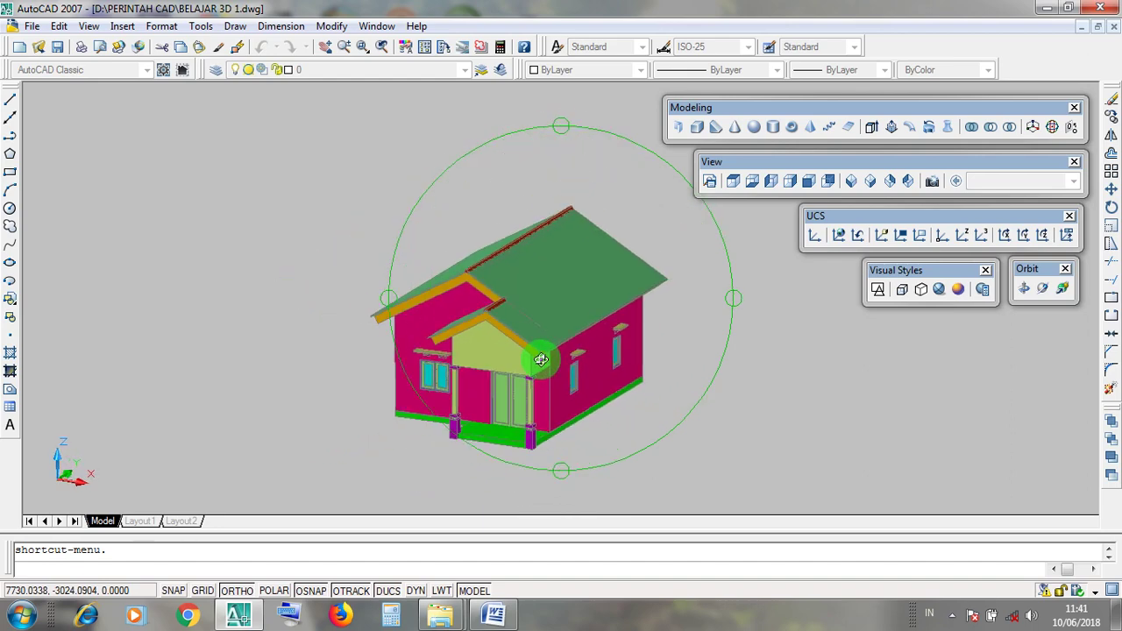
{"action": "scroll", "coordinate": [526, 348], "scroll_direction": "up", "scroll_amount": 3}
{"action": "scroll", "coordinate": [529, 348], "scroll_direction": "down", "scroll_amount": 7}
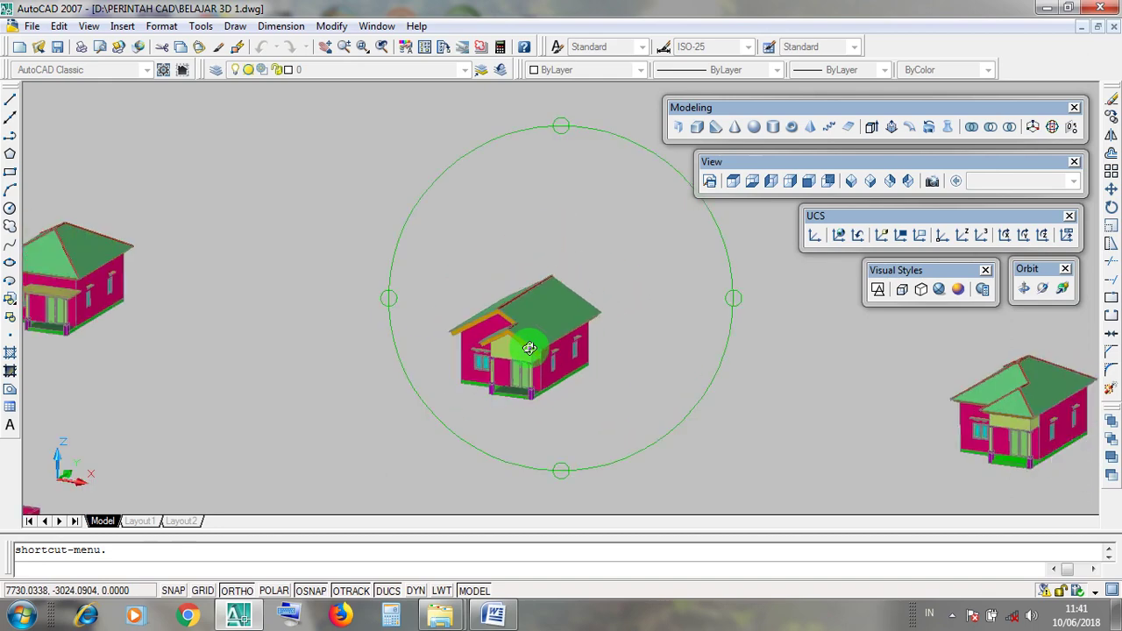
Examine the hip-roofed house with the hipped porch roof, orbiting it and returning to a view of all five houses
{"action": "middle_click_drag", "start_coordinate": [529, 348], "coordinate": [220, 292]}
{"action": "scroll", "coordinate": [689, 313], "scroll_direction": "up", "scroll_amount": 6}
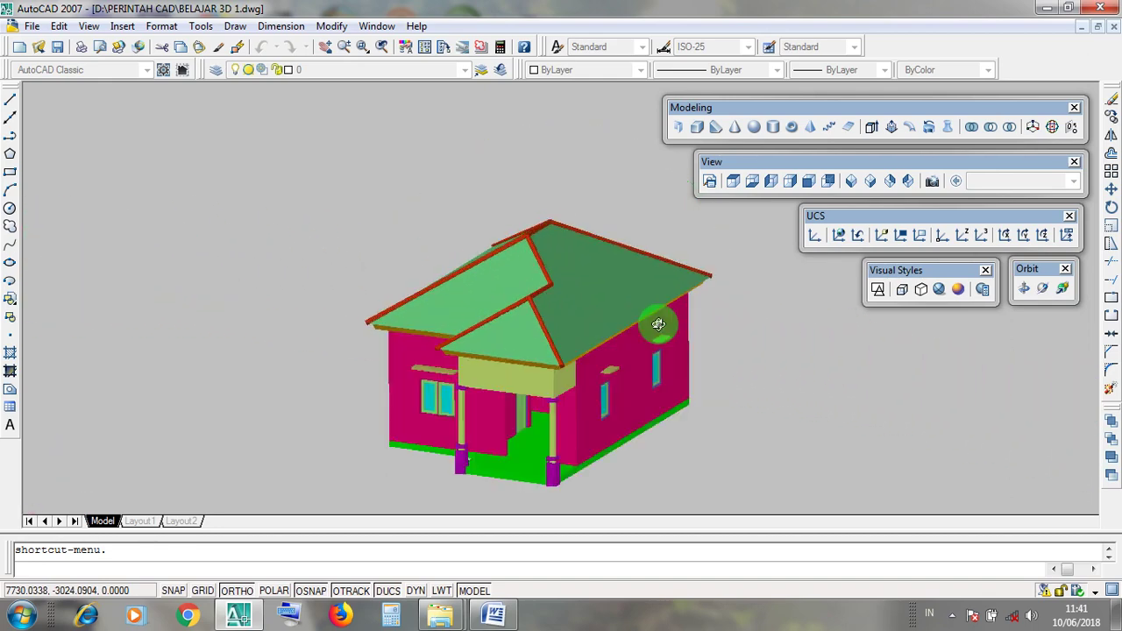
{"action": "left_click_drag", "start_coordinate": [635, 345], "coordinate": [548, 389]}
{"action": "scroll", "coordinate": [680, 357], "scroll_direction": "down", "scroll_amount": 5}
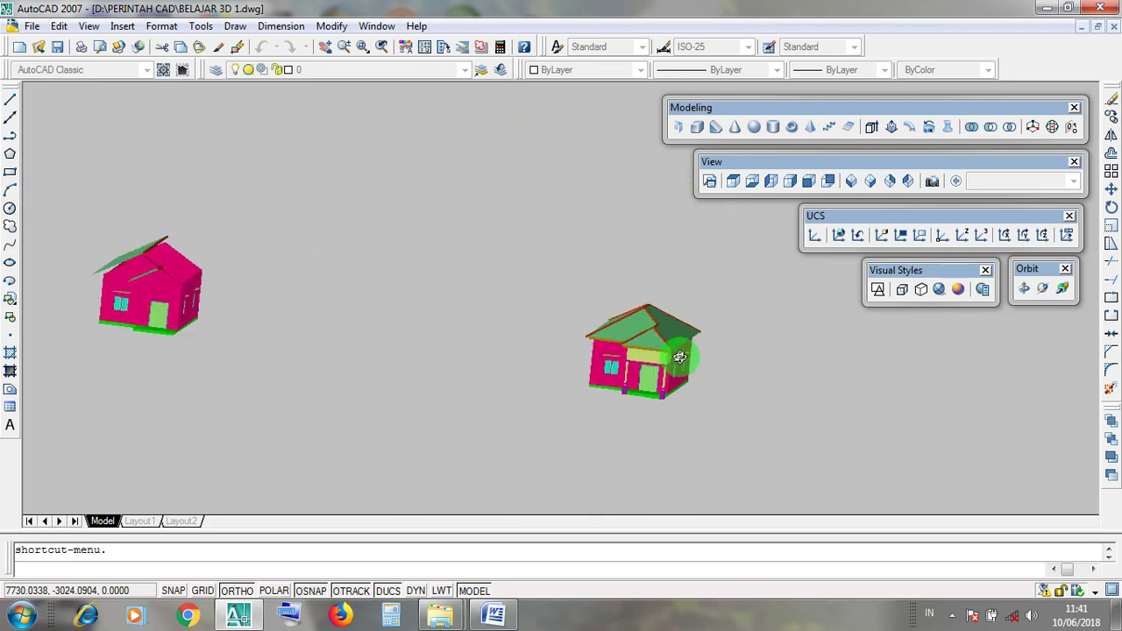
{"action": "scroll", "coordinate": [680, 356], "scroll_direction": "down", "scroll_amount": 4}
{"action": "left_click_drag", "start_coordinate": [427, 375], "coordinate": [413, 388]}
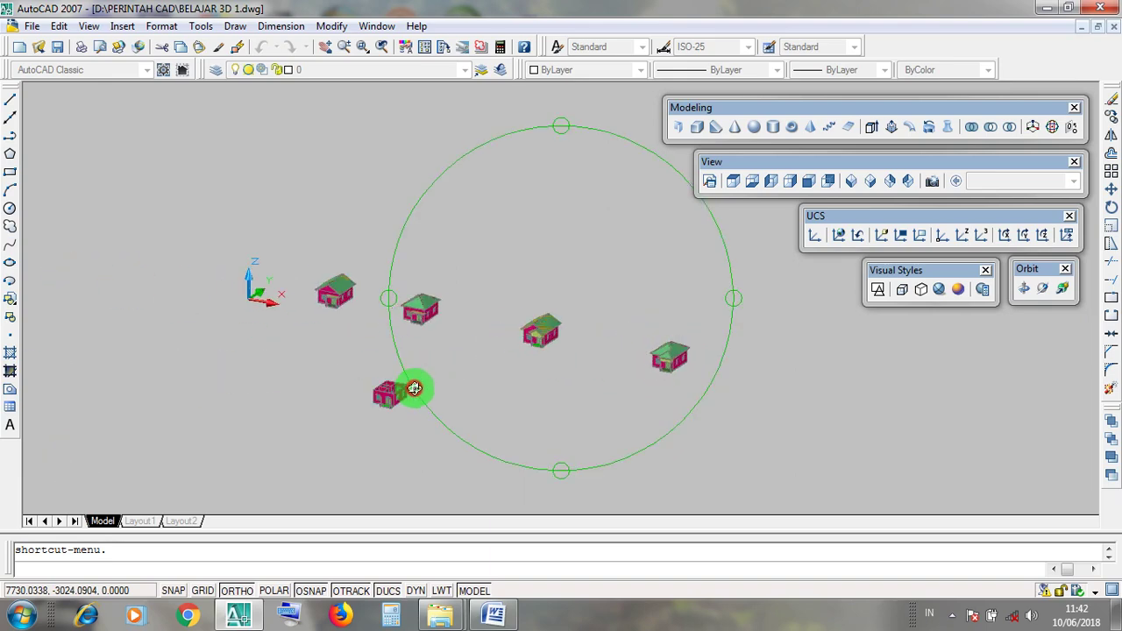
Orbit the roofless house again to check its room partitions, porch columns, door and windows
{"action": "scroll", "coordinate": [368, 414], "scroll_direction": "up", "scroll_amount": 10}
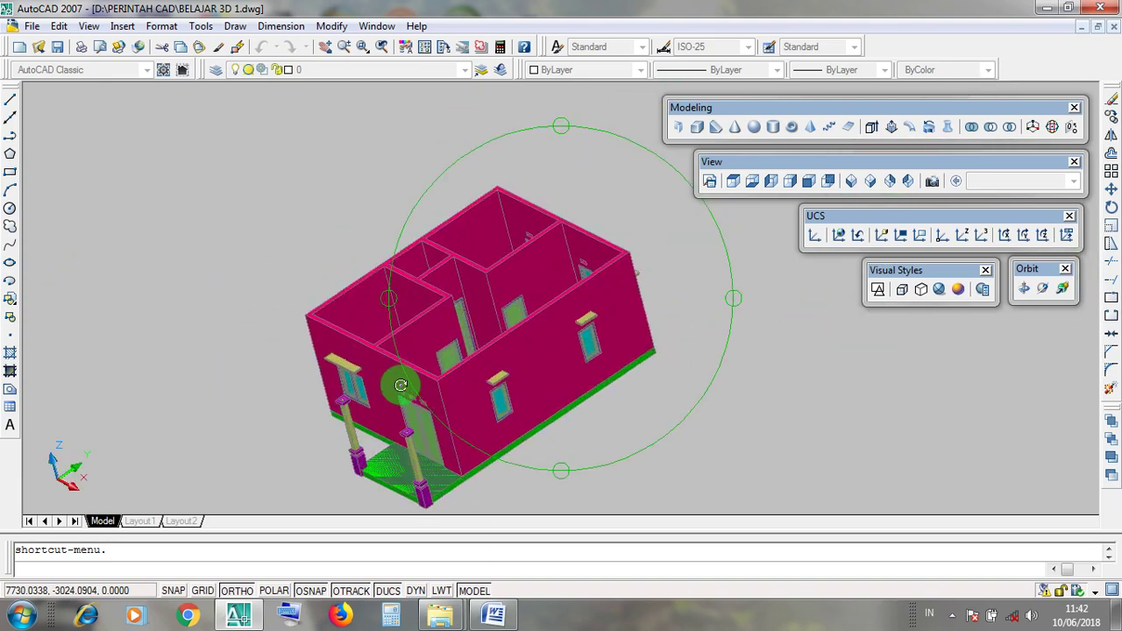
{"action": "mouse_move", "coordinate": [442, 370]}
{"action": "left_mouse_down"}
{"action": "mouse_move", "coordinate": [466, 333]}
{"action": "mouse_move", "coordinate": [493, 320]}
{"action": "mouse_move", "coordinate": [490, 388]}
{"action": "mouse_move", "coordinate": [604, 368]}
{"action": "mouse_move", "coordinate": [447, 382]}
{"action": "left_mouse_up"}
{"action": "scroll", "coordinate": [470, 410], "scroll_direction": "up", "scroll_amount": 2}
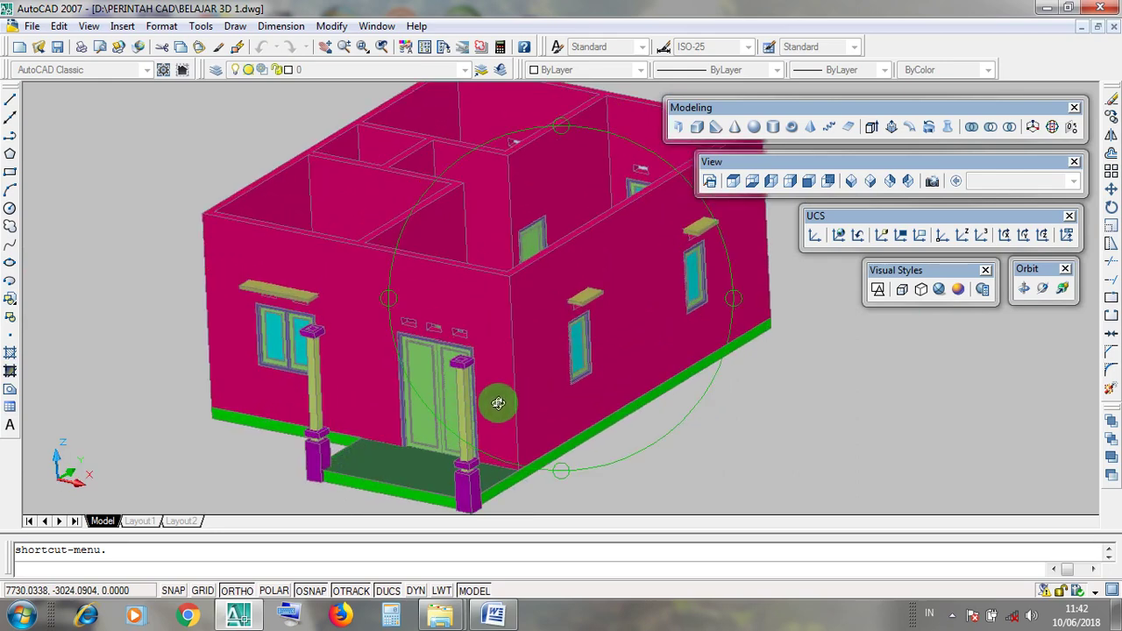
{"action": "scroll", "coordinate": [498, 403], "scroll_direction": "down", "scroll_amount": 2}
{"action": "middle_click_drag", "start_coordinate": [540, 343], "coordinate": [521, 362]}
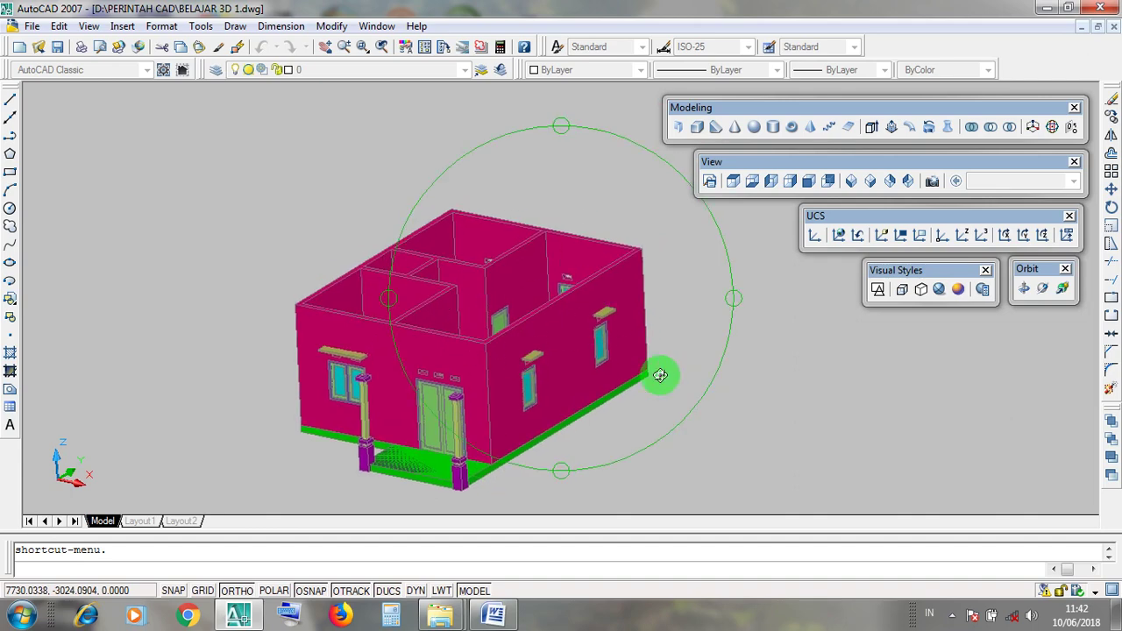
{"action": "scroll", "coordinate": [556, 366], "scroll_direction": "down", "scroll_amount": 3}
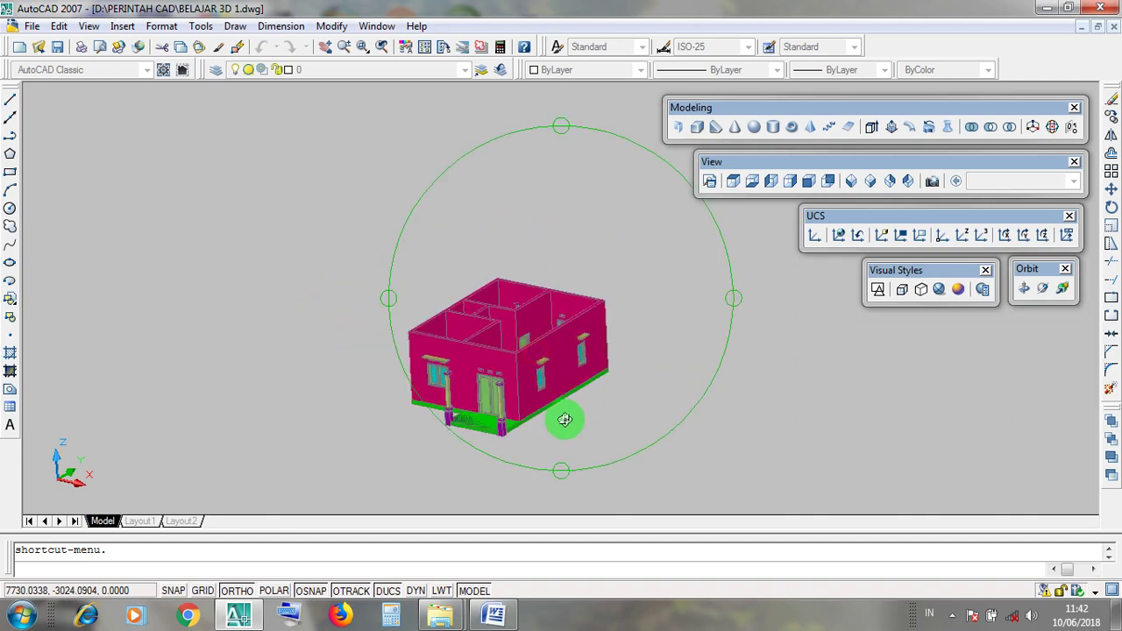
Compare the simple gable-roofed, hip-roofed and gabled-porch houses up close, one after another
{"action": "scroll", "coordinate": [565, 419], "scroll_direction": "down", "scroll_amount": 5}
{"action": "middle_click_drag", "start_coordinate": [556, 339], "coordinate": [448, 408]}
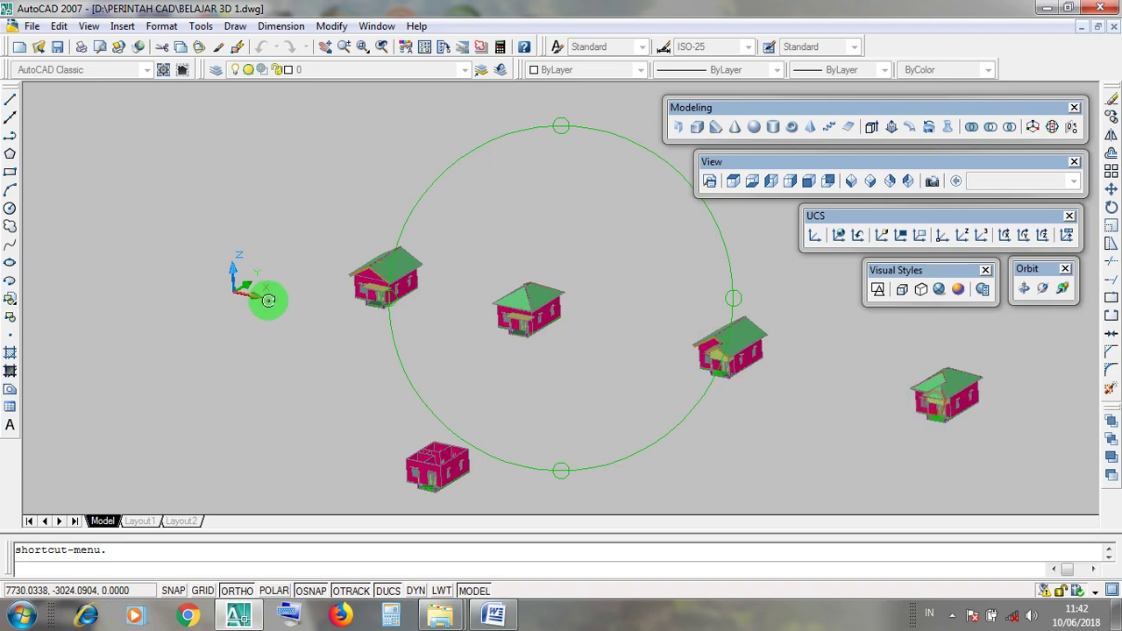
{"action": "scroll", "coordinate": [336, 260], "scroll_direction": "up", "scroll_amount": 8}
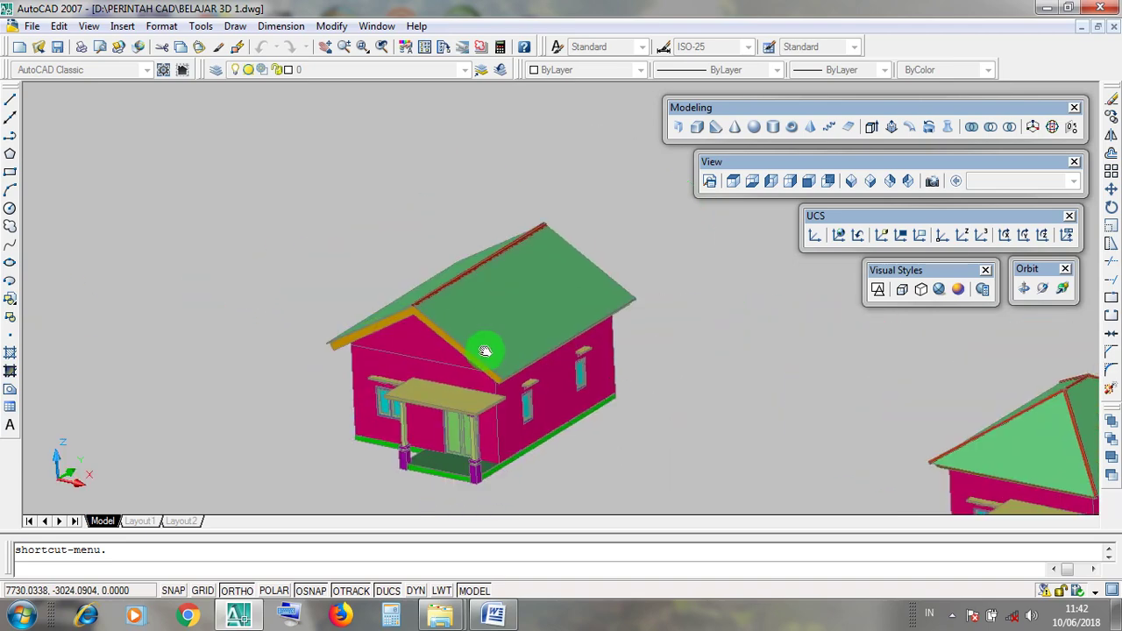
{"action": "middle_click_drag", "start_coordinate": [484, 350], "coordinate": [11, 191]}
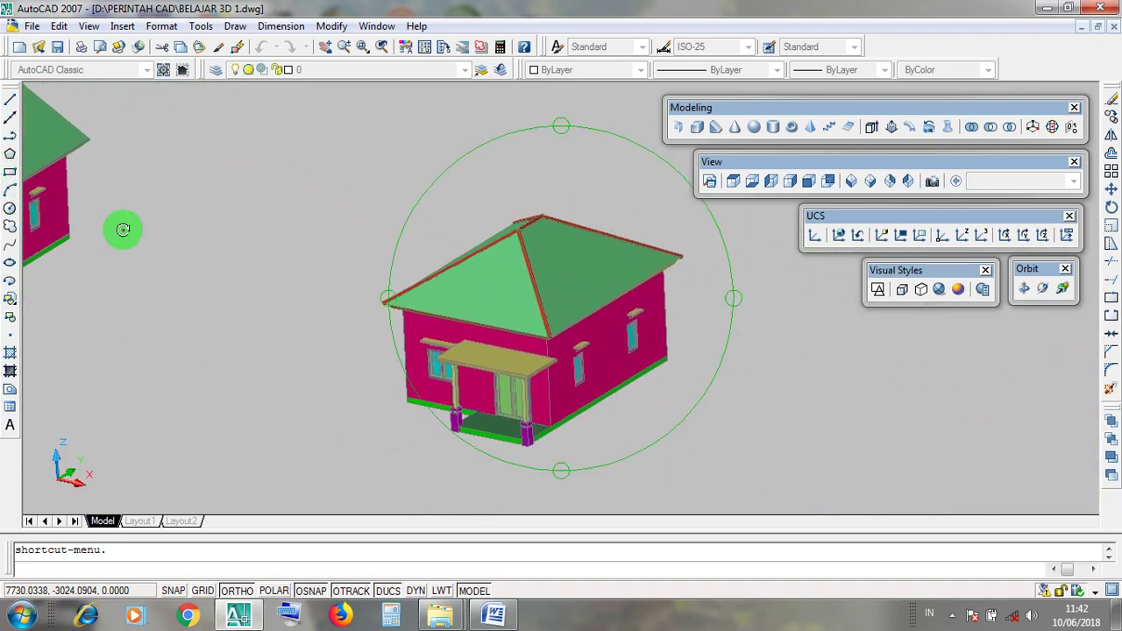
{"action": "middle_click_drag", "start_coordinate": [540, 341], "coordinate": [1, 197]}
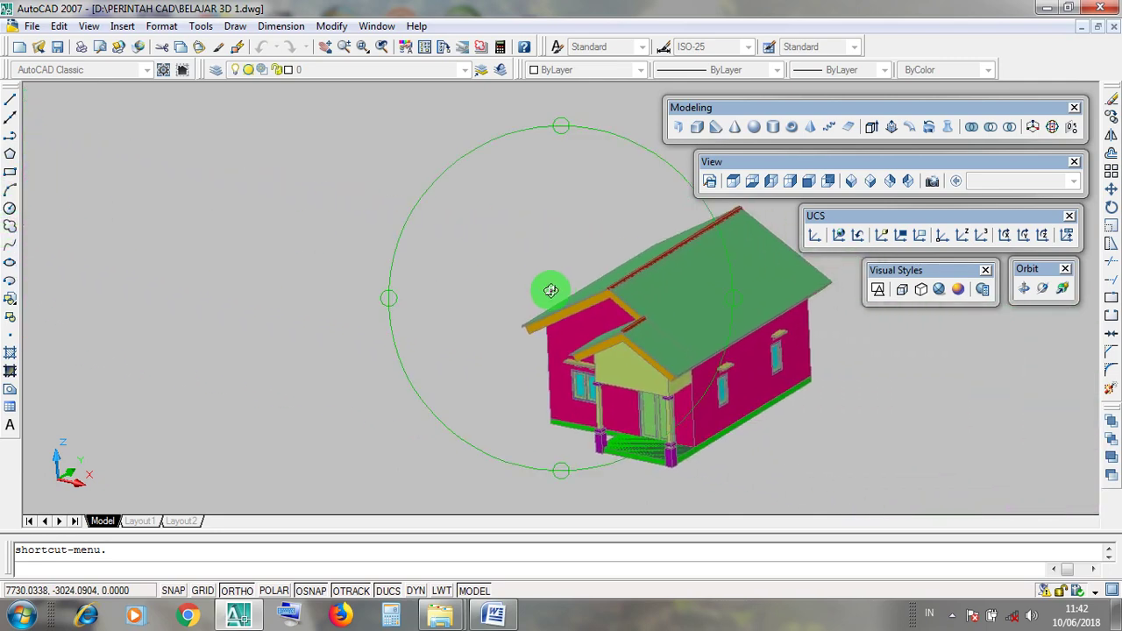
Inspect the hip-roofed house with the hipped porch roof up close, and return to an overview of the five houses
{"action": "middle_click_drag", "start_coordinate": [551, 291], "coordinate": [45, 205]}
{"action": "left_click_drag", "start_coordinate": [604, 339], "coordinate": [531, 371]}
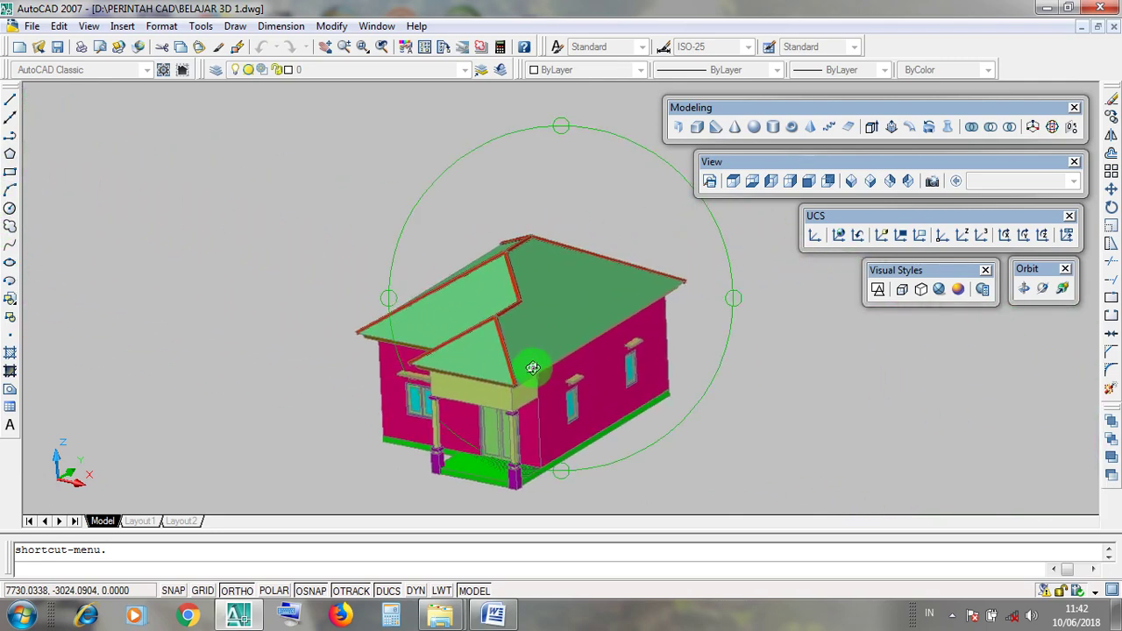
{"action": "scroll", "coordinate": [619, 322], "scroll_direction": "down", "scroll_amount": 6}
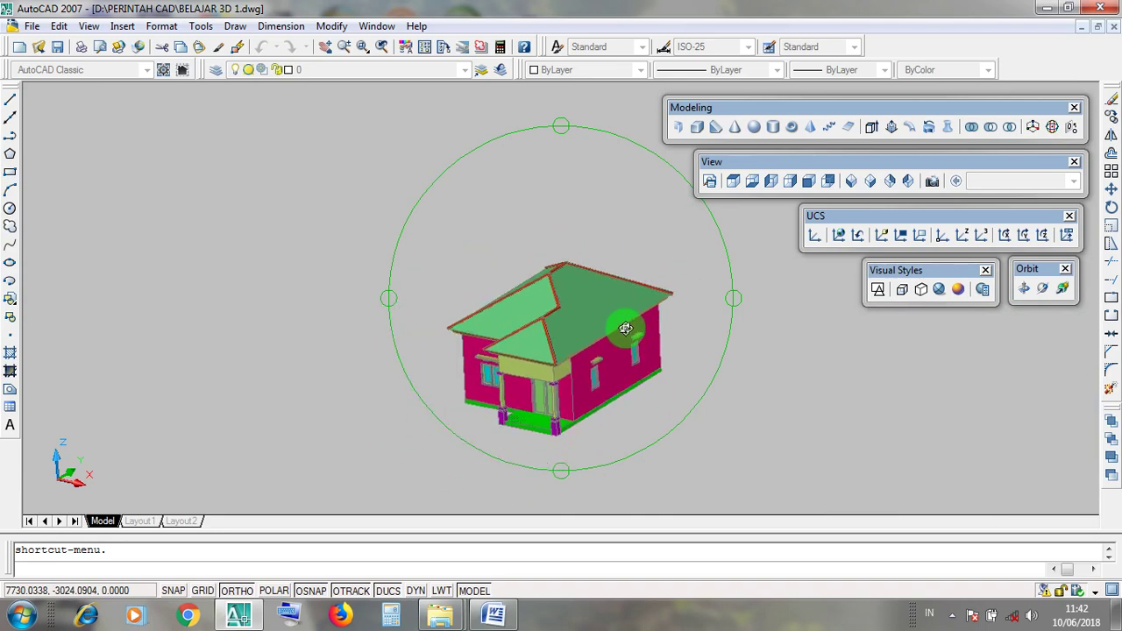
{"action": "scroll", "coordinate": [621, 331], "scroll_direction": "down", "scroll_amount": 3}
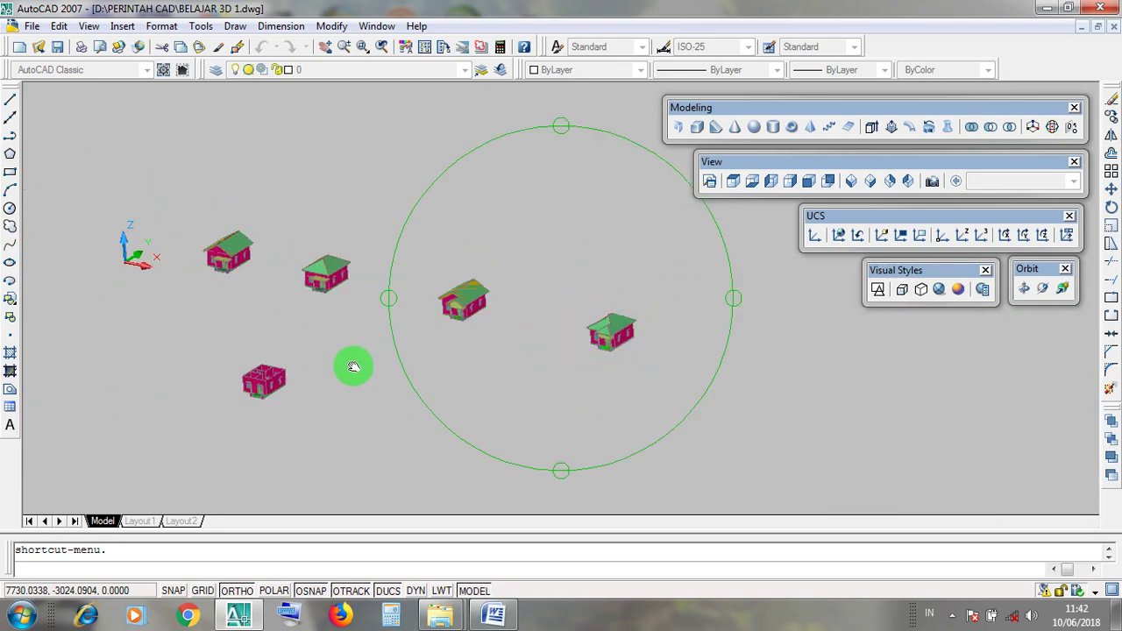
{"action": "middle_click_drag", "start_coordinate": [353, 367], "coordinate": [553, 376]}
{"action": "scroll", "coordinate": [490, 403], "scroll_direction": "up", "scroll_amount": 10}
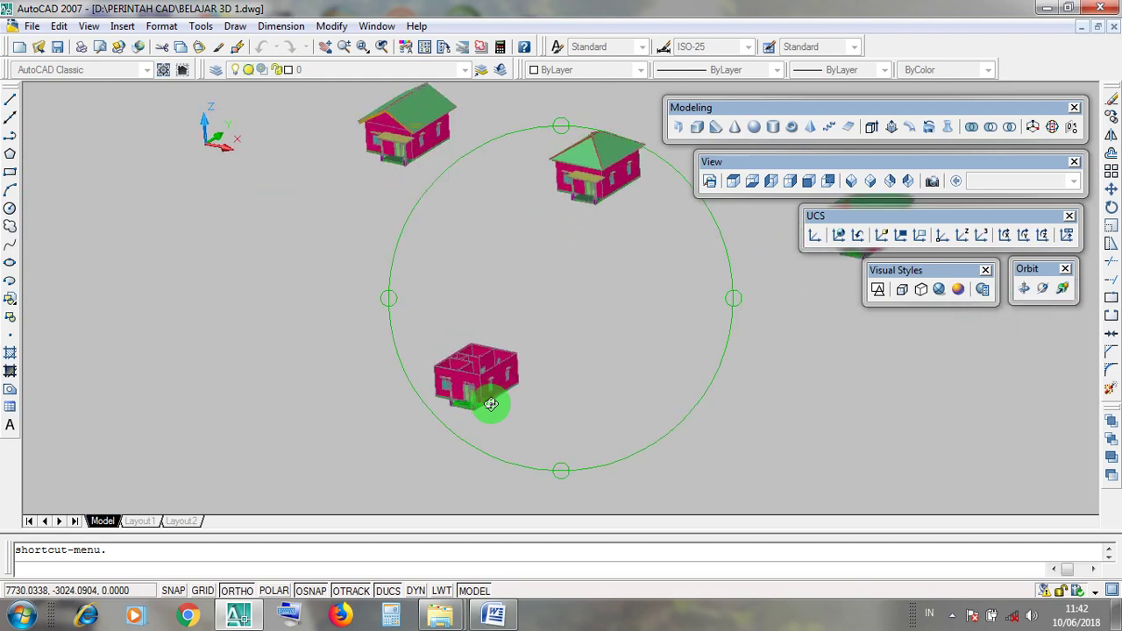
{"action": "left_click_drag", "start_coordinate": [508, 315], "coordinate": [496, 346]}
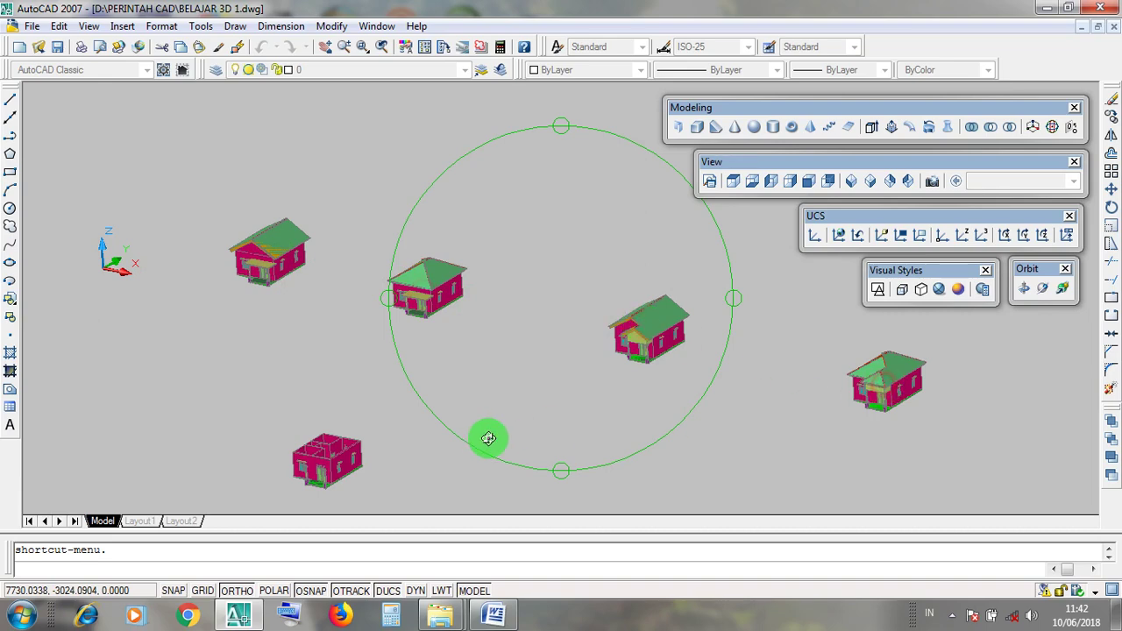
{"action": "middle_click_drag", "start_coordinate": [488, 438], "coordinate": [594, 443]}
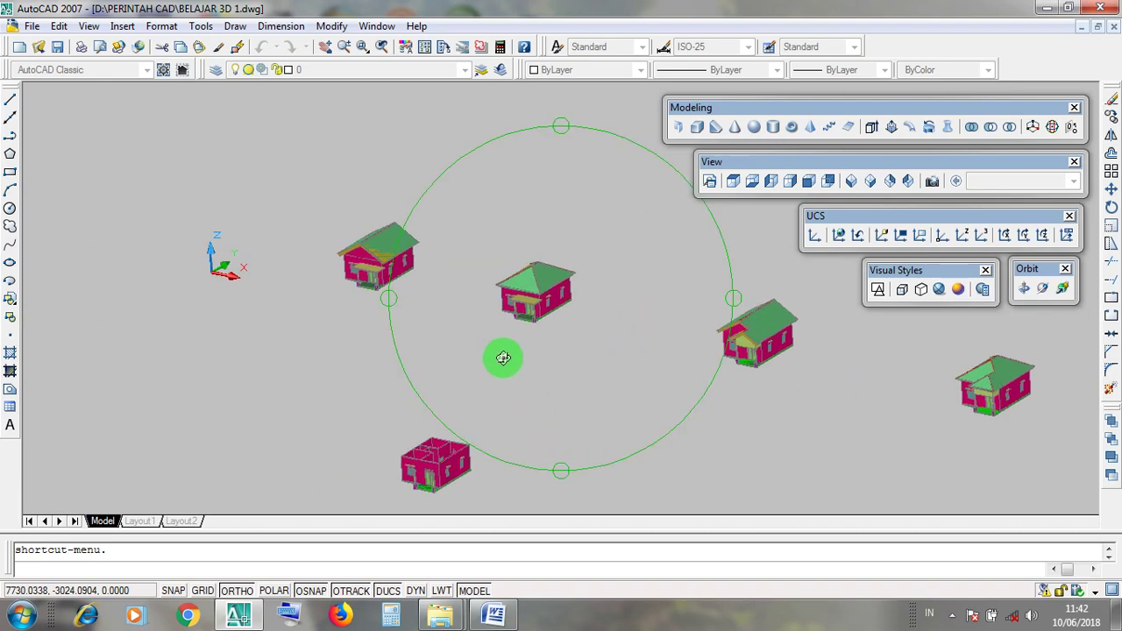
Examine the gable-roofed house with the flat porch roof and the roofless house up close, ending with all five houses in view
{"action": "scroll", "coordinate": [341, 246], "scroll_direction": "up", "scroll_amount": 5}
{"action": "scroll", "coordinate": [386, 298], "scroll_direction": "up", "scroll_amount": 4}
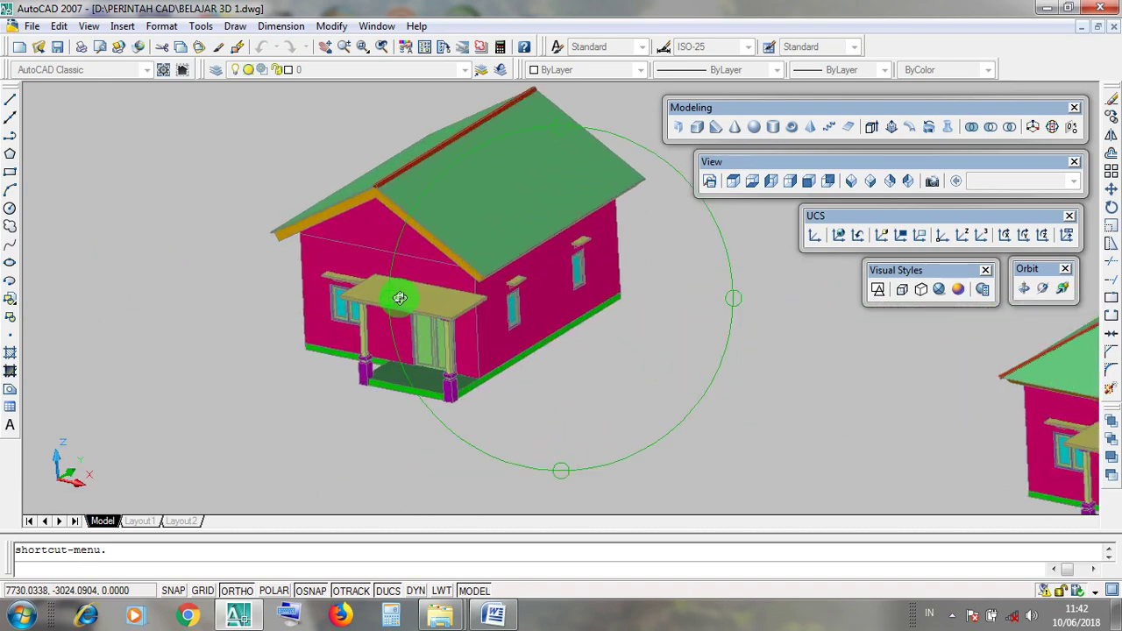
{"action": "left_click_drag", "start_coordinate": [456, 323], "coordinate": [481, 322]}
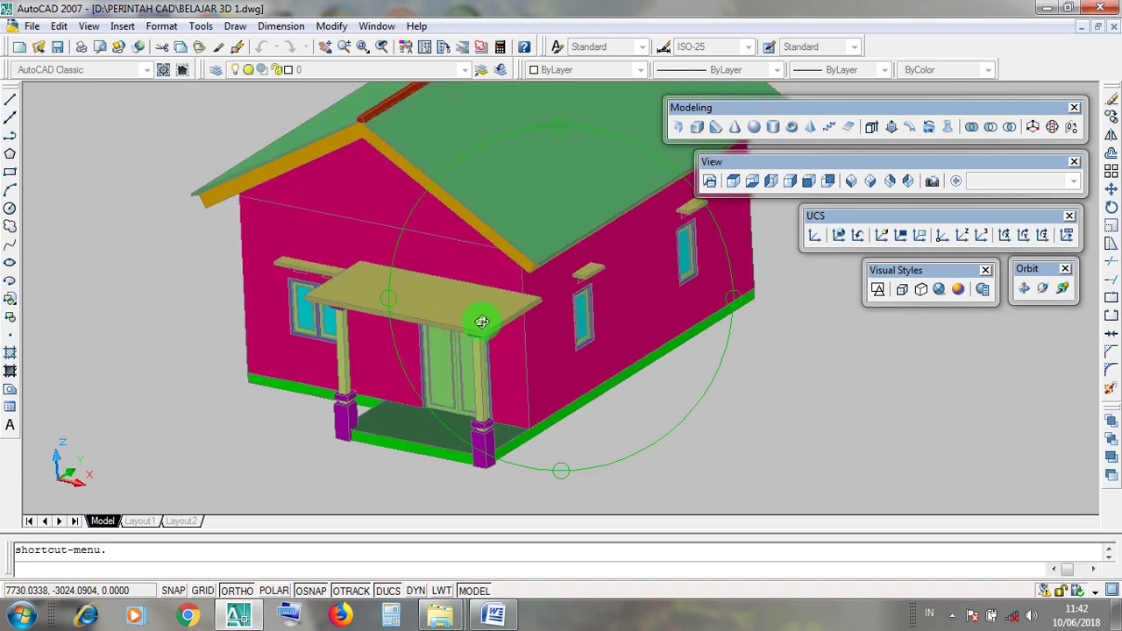
{"action": "scroll", "coordinate": [533, 329], "scroll_direction": "down", "scroll_amount": 5}
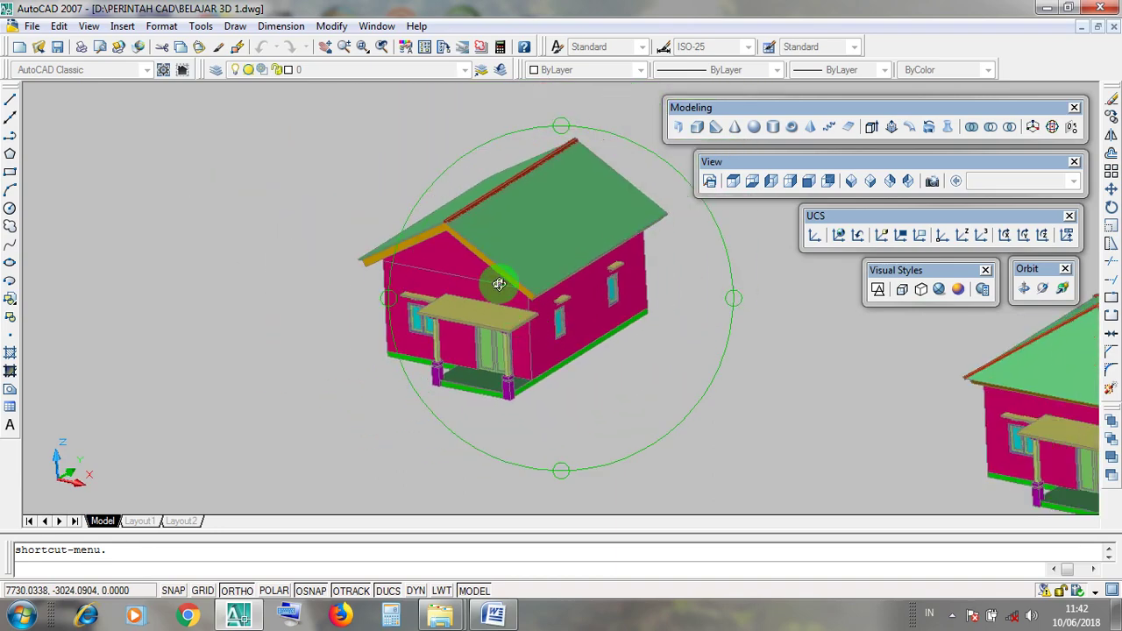
{"action": "scroll", "coordinate": [509, 195], "scroll_direction": "up", "scroll_amount": 3}
{"action": "left_click_drag", "start_coordinate": [489, 370], "coordinate": [406, 203]}
{"action": "scroll", "coordinate": [496, 341], "scroll_direction": "down", "scroll_amount": 6}
{"action": "scroll", "coordinate": [408, 429], "scroll_direction": "up", "scroll_amount": 8}
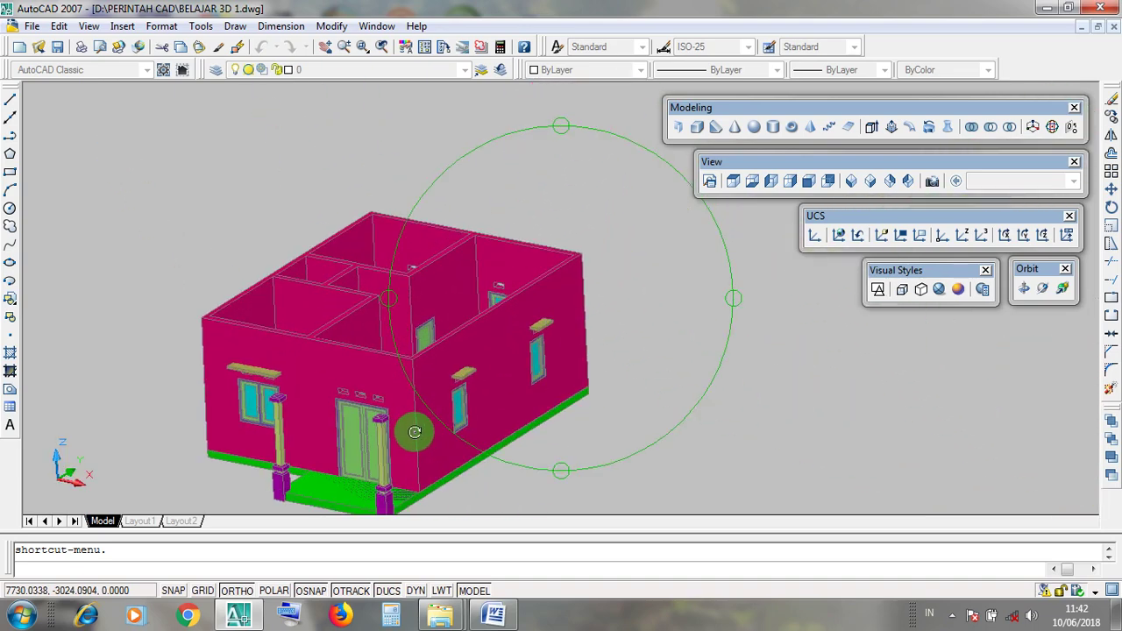
{"action": "scroll", "coordinate": [485, 418], "scroll_direction": "down", "scroll_amount": 7}
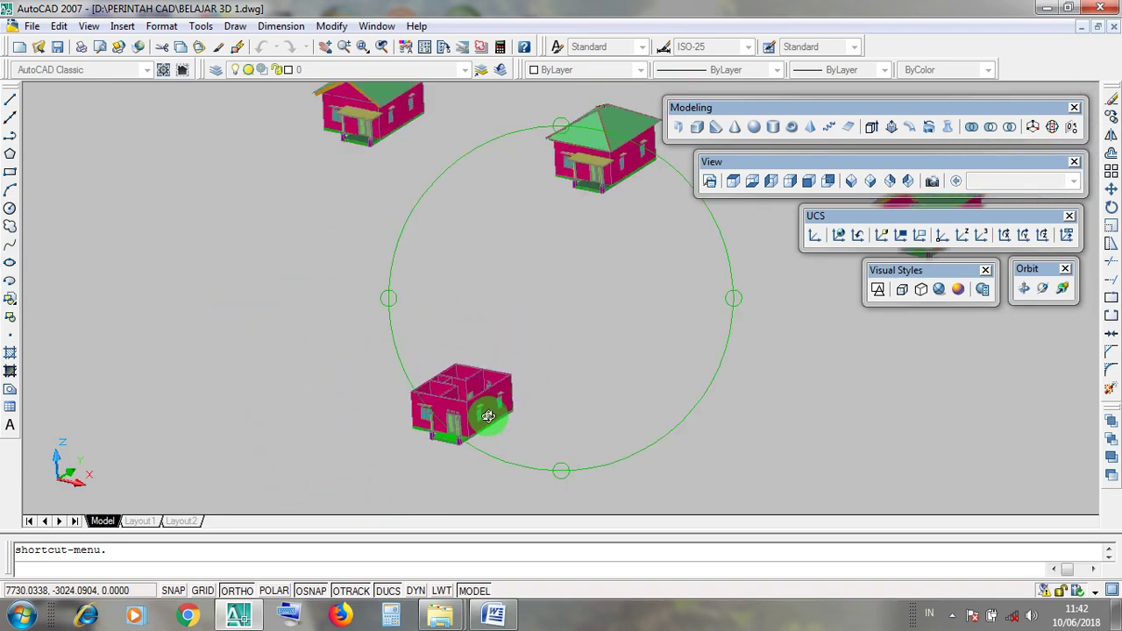
{"action": "scroll", "coordinate": [428, 443], "scroll_direction": "up", "scroll_amount": 5}
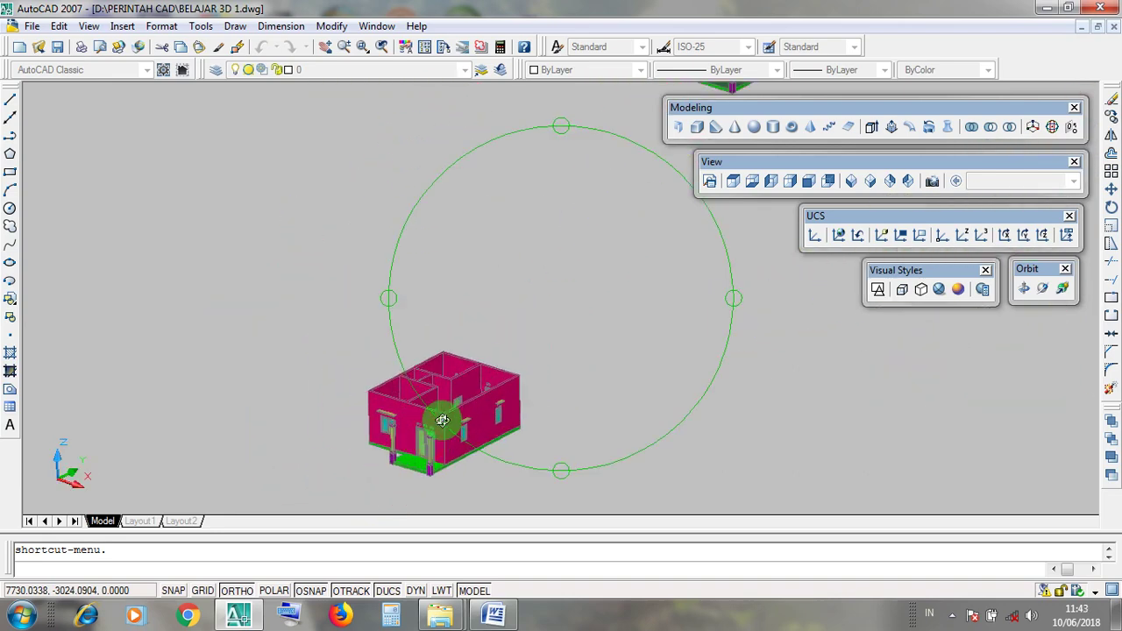
{"action": "scroll", "coordinate": [449, 426], "scroll_direction": "down", "scroll_amount": 4}
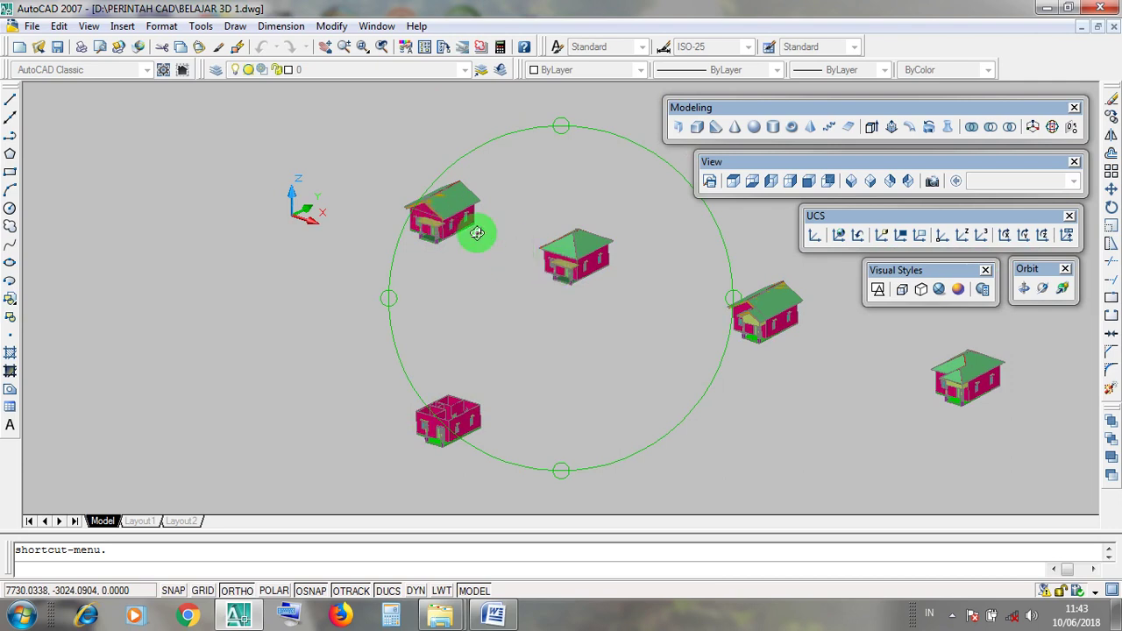
{"action": "left_click_drag", "start_coordinate": [475, 233], "coordinate": [420, 220]}
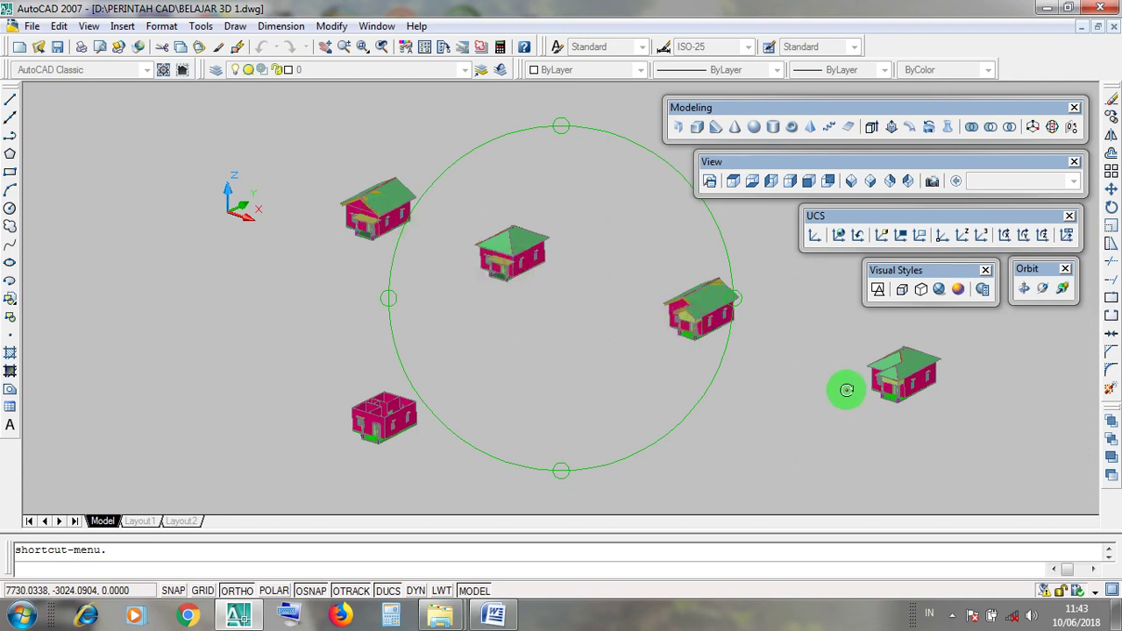
{"action": "left_click_drag", "start_coordinate": [709, 383], "coordinate": [658, 394]}
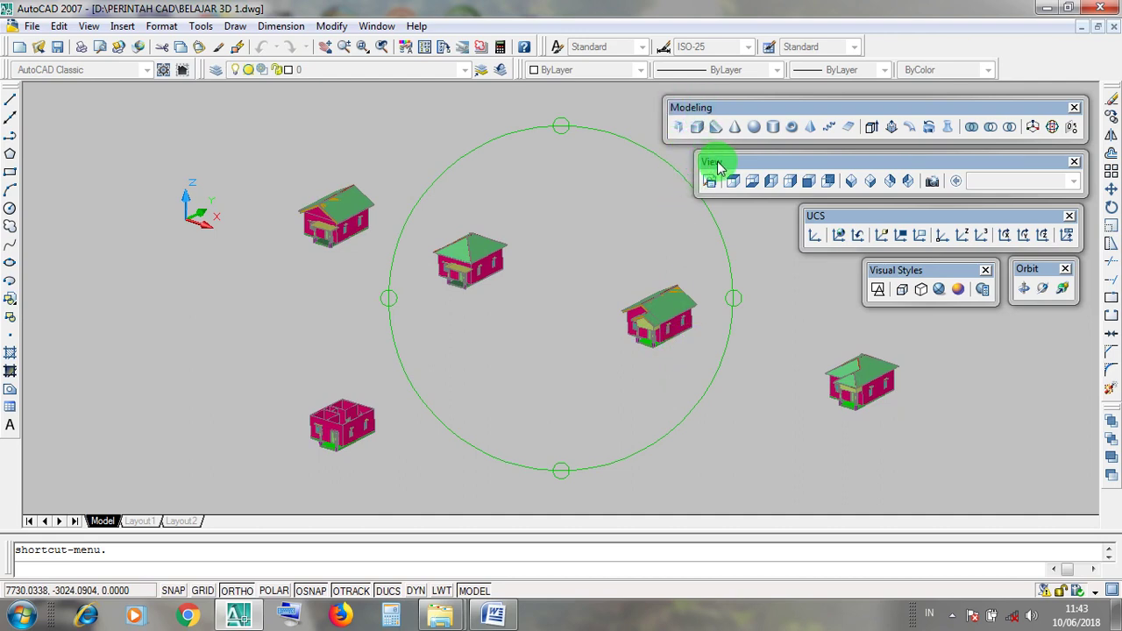
{"action": "left_click", "coordinate": [814, 235]}
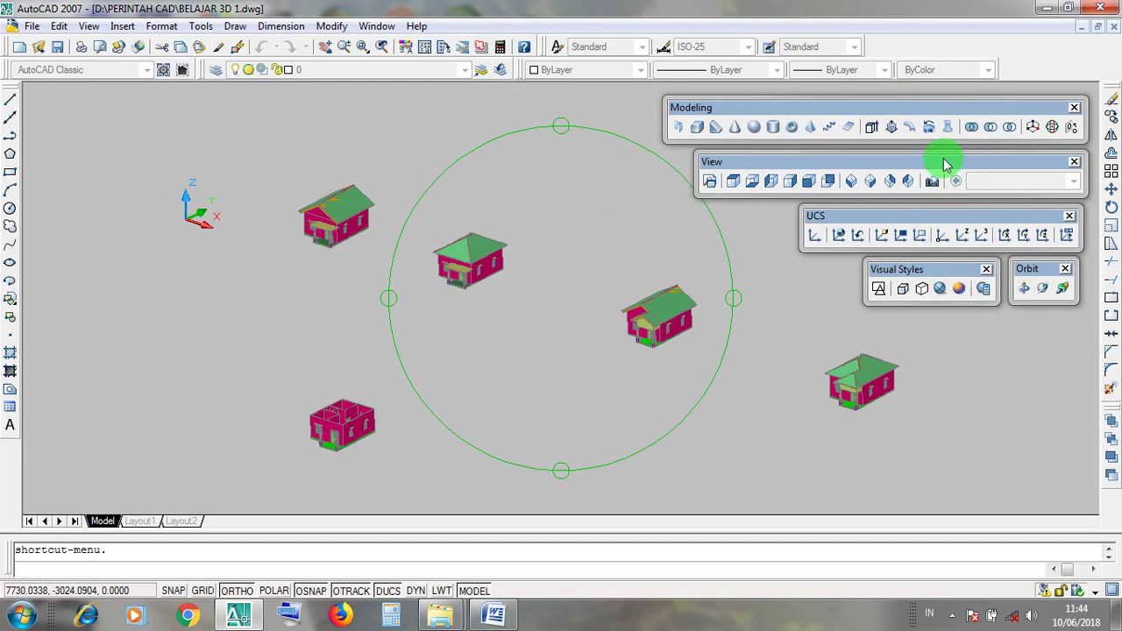
Show the Solid Editing toolbar below the other 3D toolbars and close it again
{"action": "right_click", "coordinate": [411, 46]}
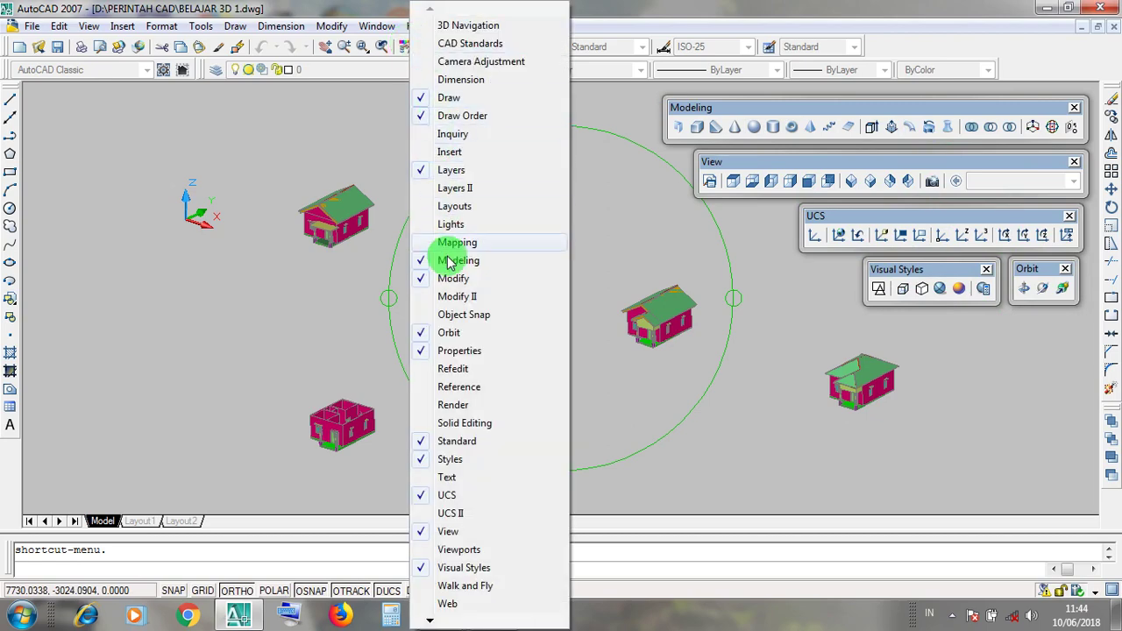
{"action": "left_click", "coordinate": [471, 424]}
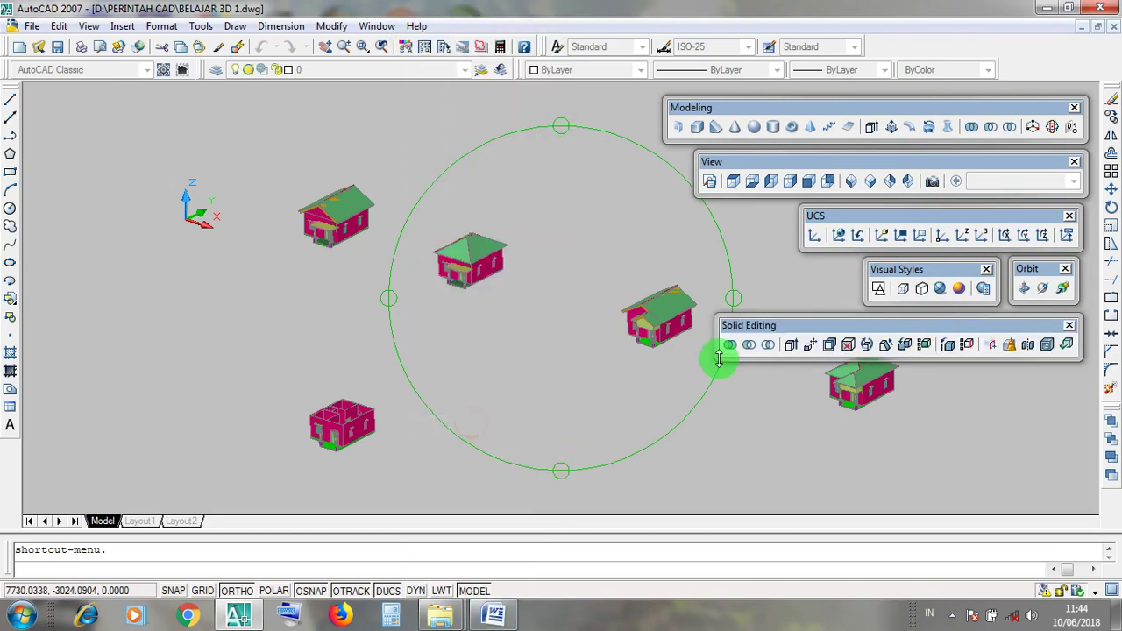
{"action": "left_click", "coordinate": [755, 328]}
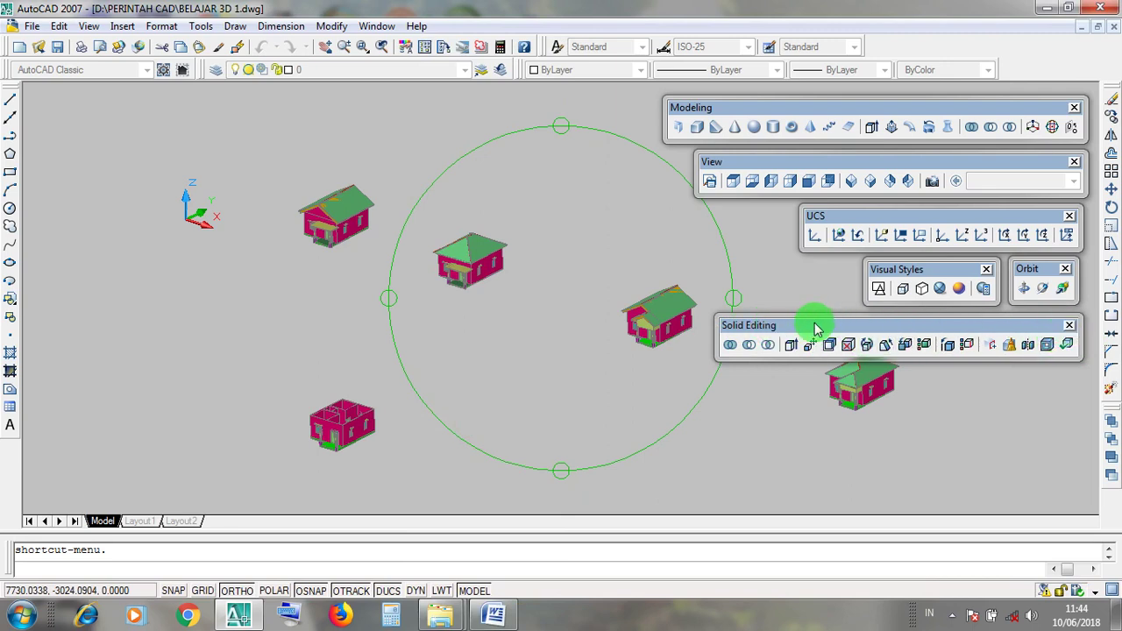
{"action": "left_click", "coordinate": [1069, 326]}
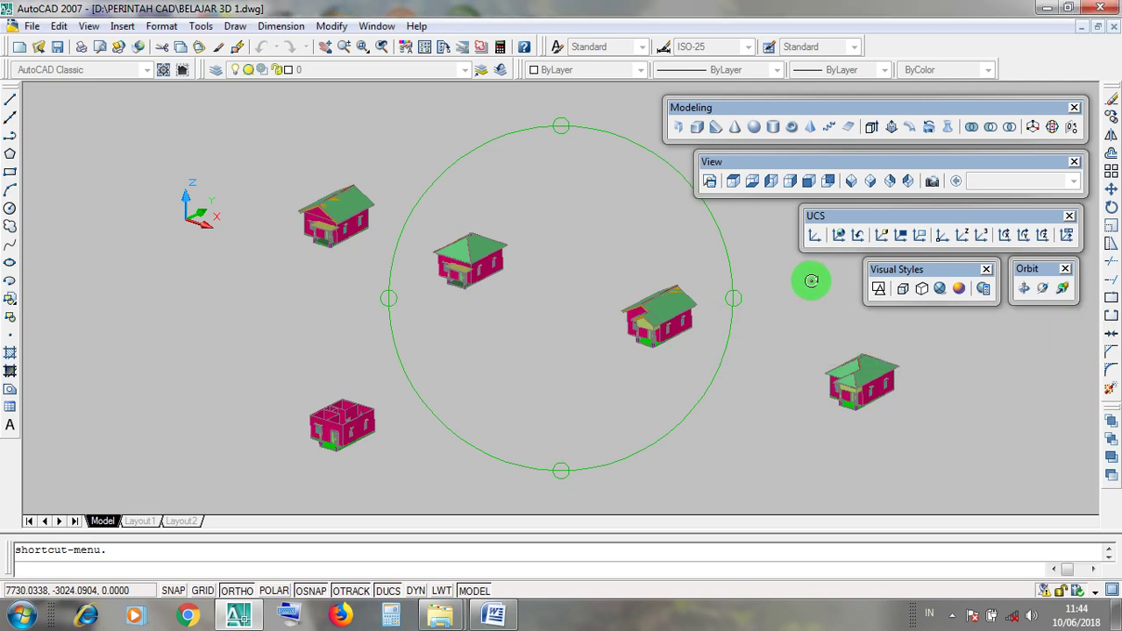
Switch the display of the five house models to the 2D Wireframe visual style
{"action": "left_click_drag", "start_coordinate": [531, 305], "coordinate": [546, 319]}
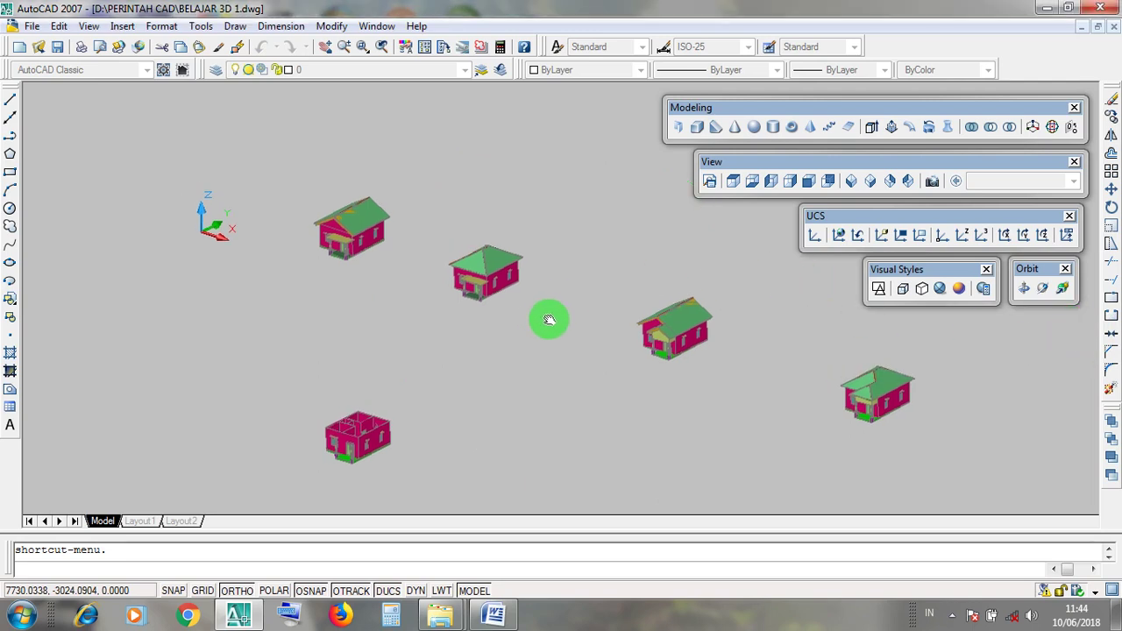
{"action": "left_click", "coordinate": [878, 289]}
{"action": "left_click_drag", "start_coordinate": [613, 318], "coordinate": [580, 311]}
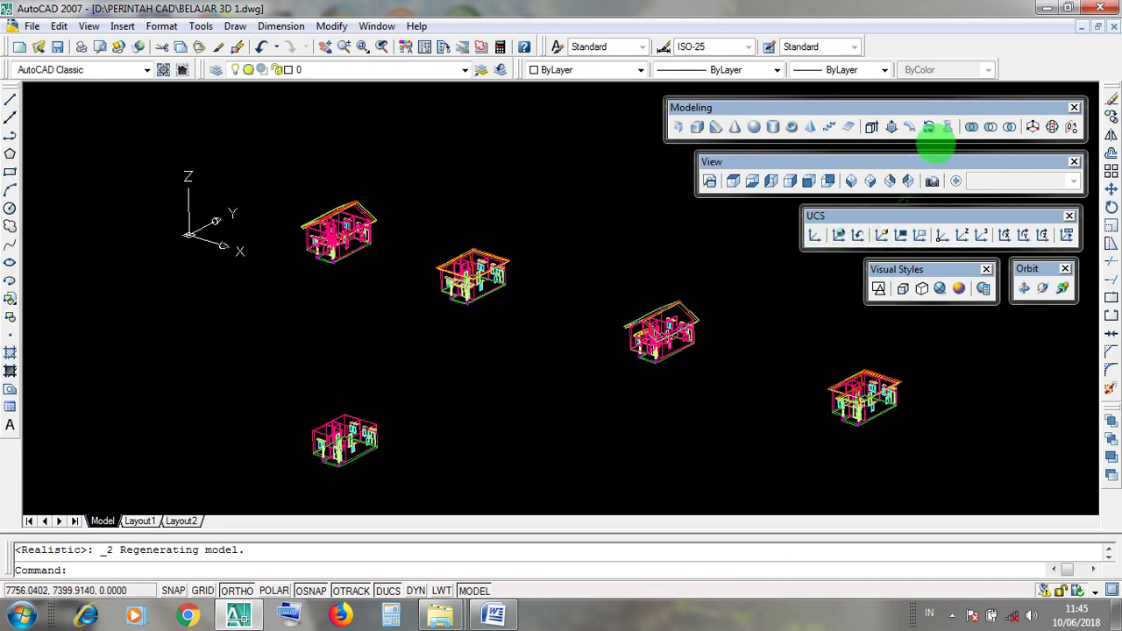
{"action": "left_click", "coordinate": [1046, 14]}
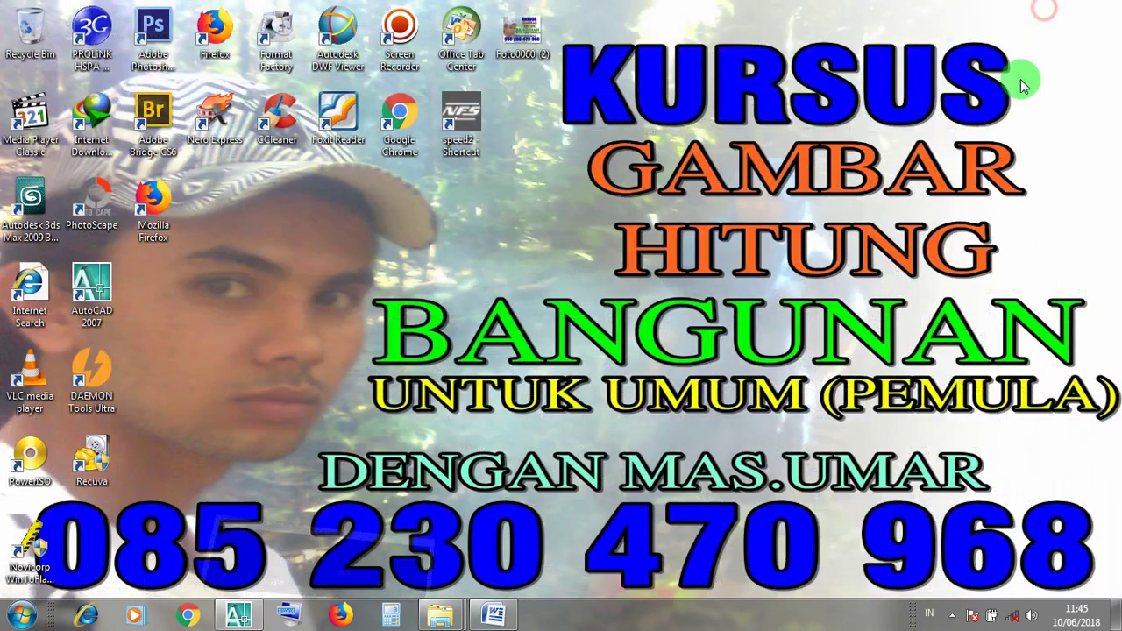
{"action": "left_click", "coordinate": [953, 614]}
{"action": "left_click", "coordinate": [950, 506]}
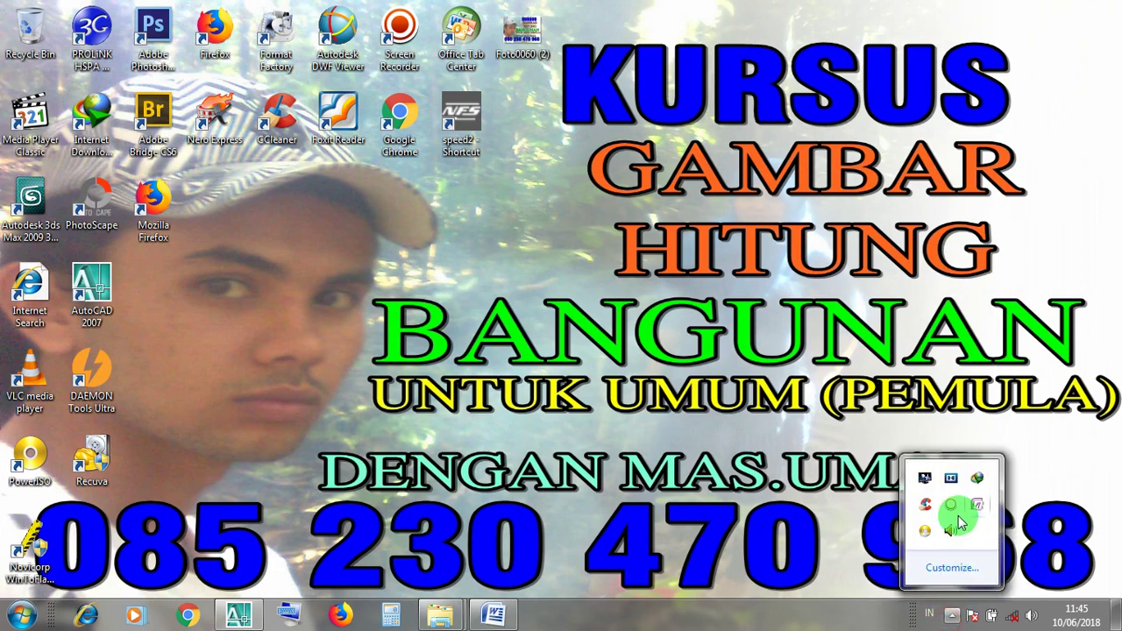